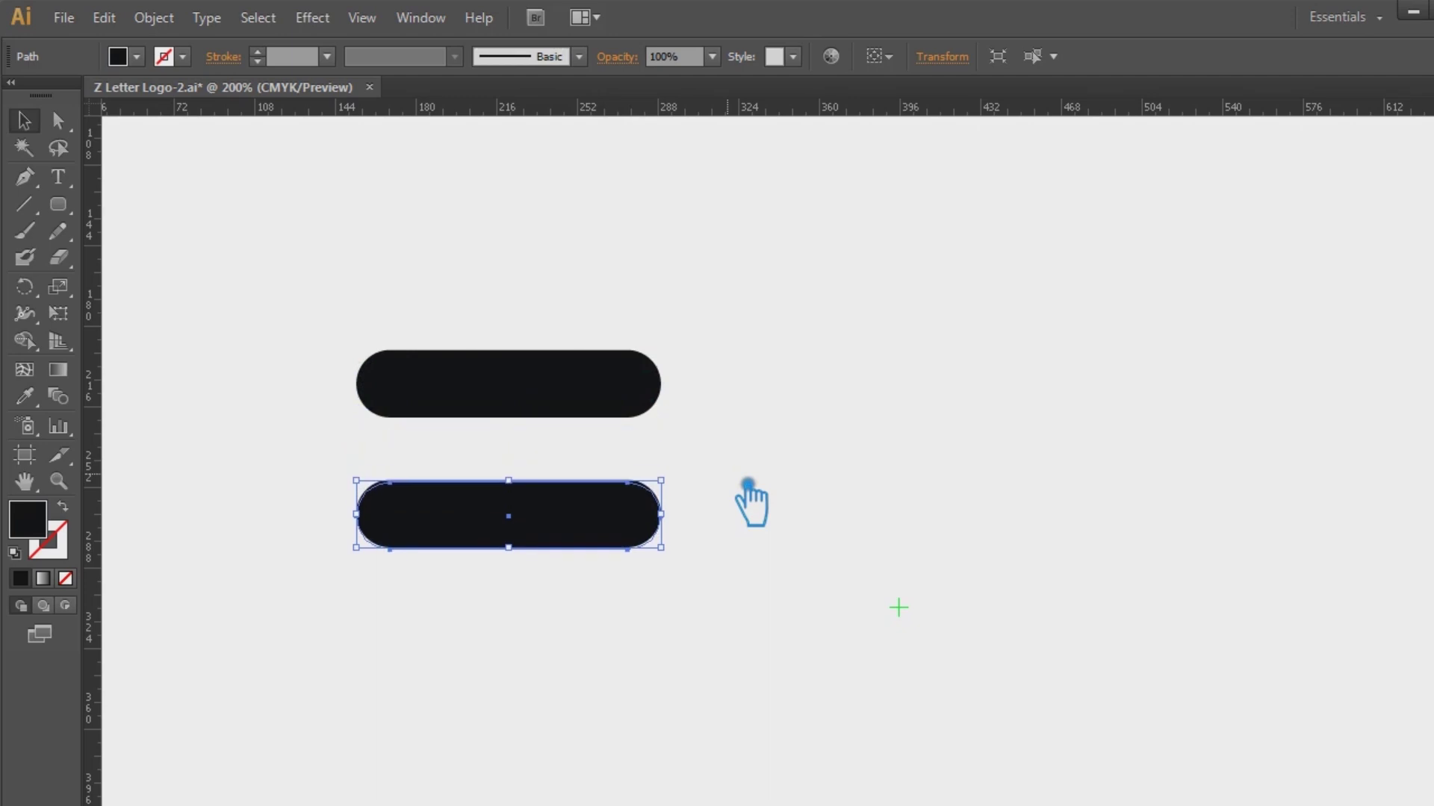
- Move the lower rounded bar further down, widening the gap beneath the upper bar
key(Down)
key(Down)
key(Down)
key(Down)
key(Down)
key(Down)
key(Down)
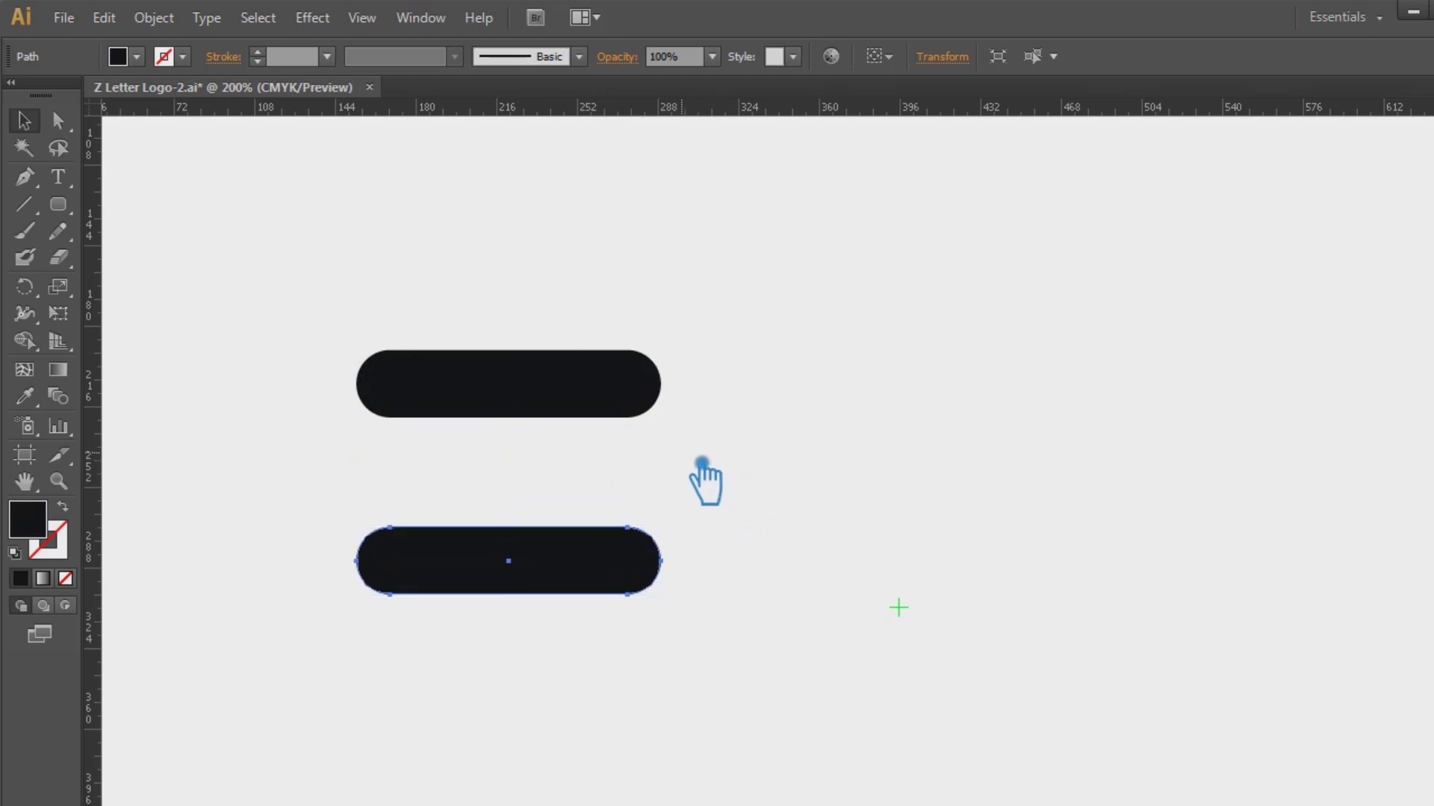
- Lengthen the copy of the lower bar and rotate it about its left anchor to form the Z's diagonal
drag(685, 573, 732, 572)
key(r)
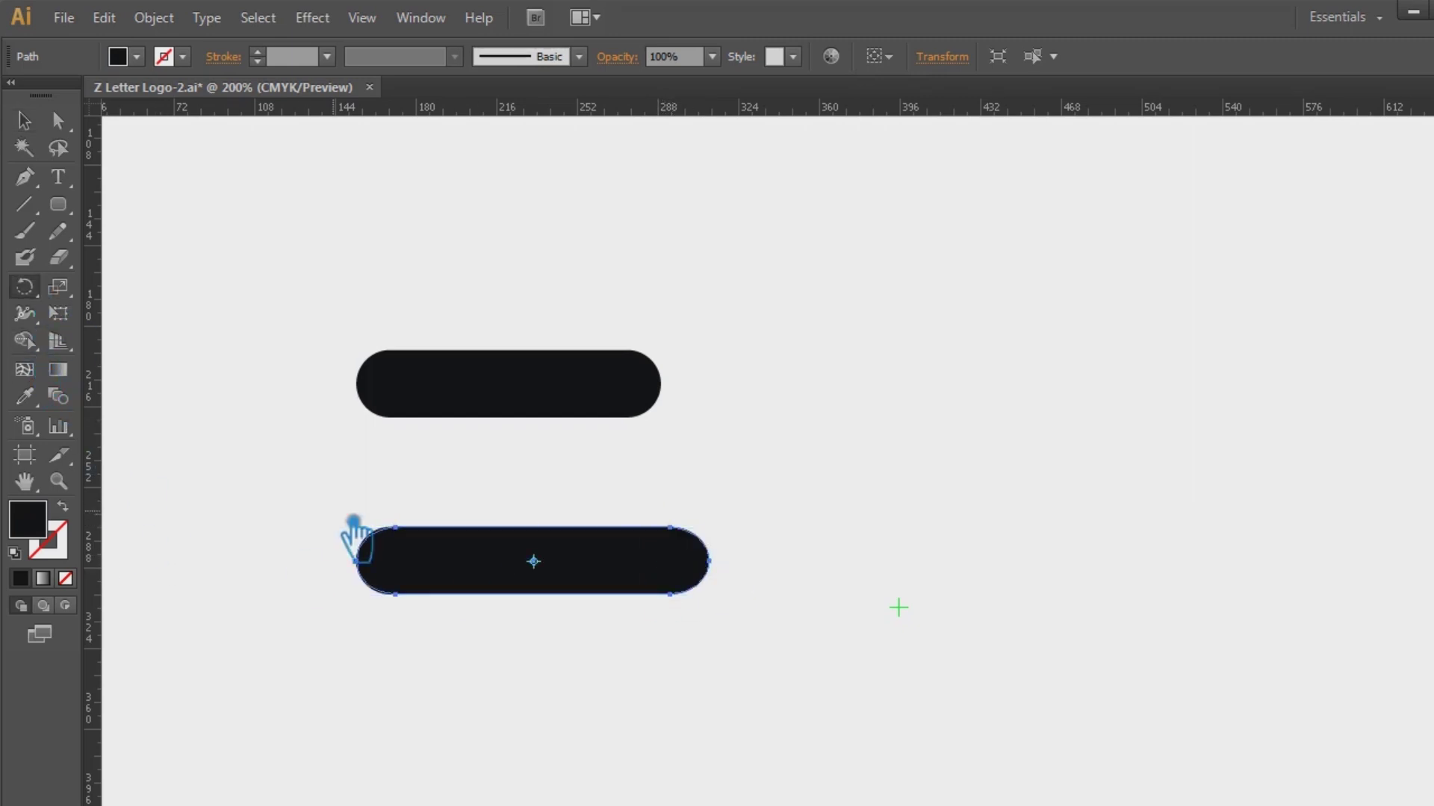
click(357, 560)
drag(639, 578, 634, 408)
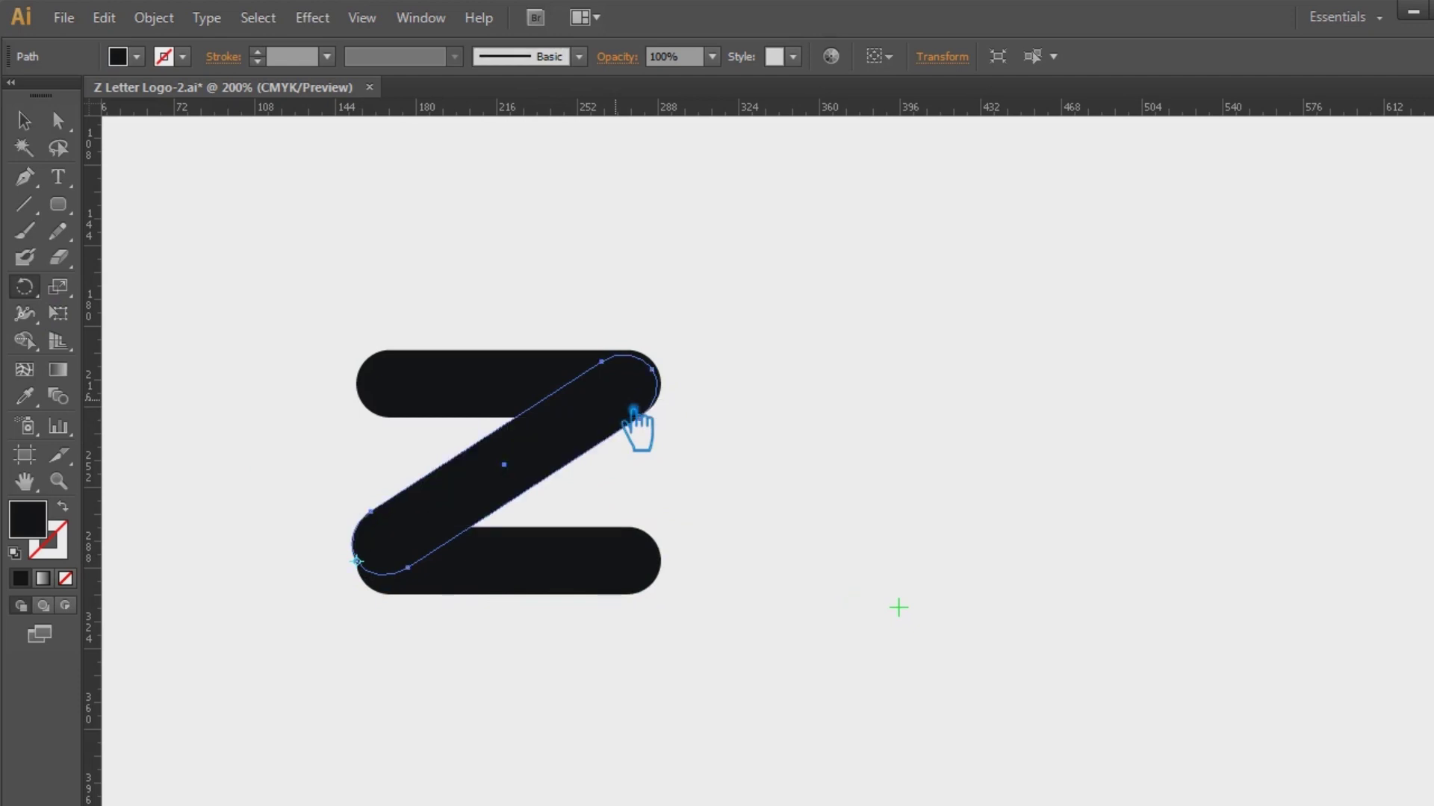
- Reposition the anchor points at the diagonal's upper end to match the rounded right end of the upper bar
click(58, 121)
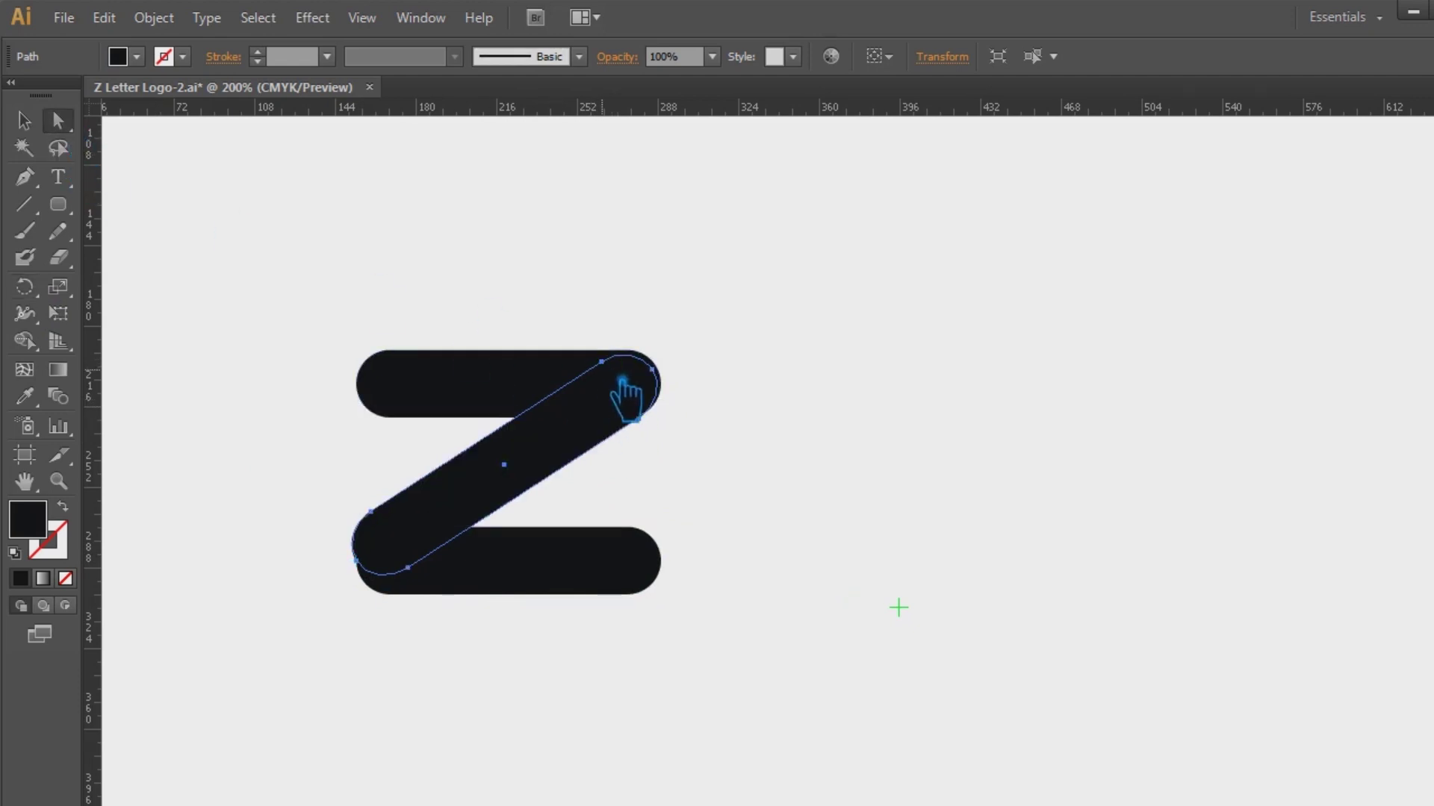
click(602, 362)
shift+click(652, 370)
drag(676, 395, 982, 638)
key(ctrl+plus)
key(ctrl+plus)
key(ctrl+plus)
click(390, 385)
click(604, 504)
drag(852, 589, 690, 345)
mouse_move(770, 384)
mouse_down()
mouse_move(779, 376)
mouse_move(787, 395)
mouse_up()
click(870, 467)
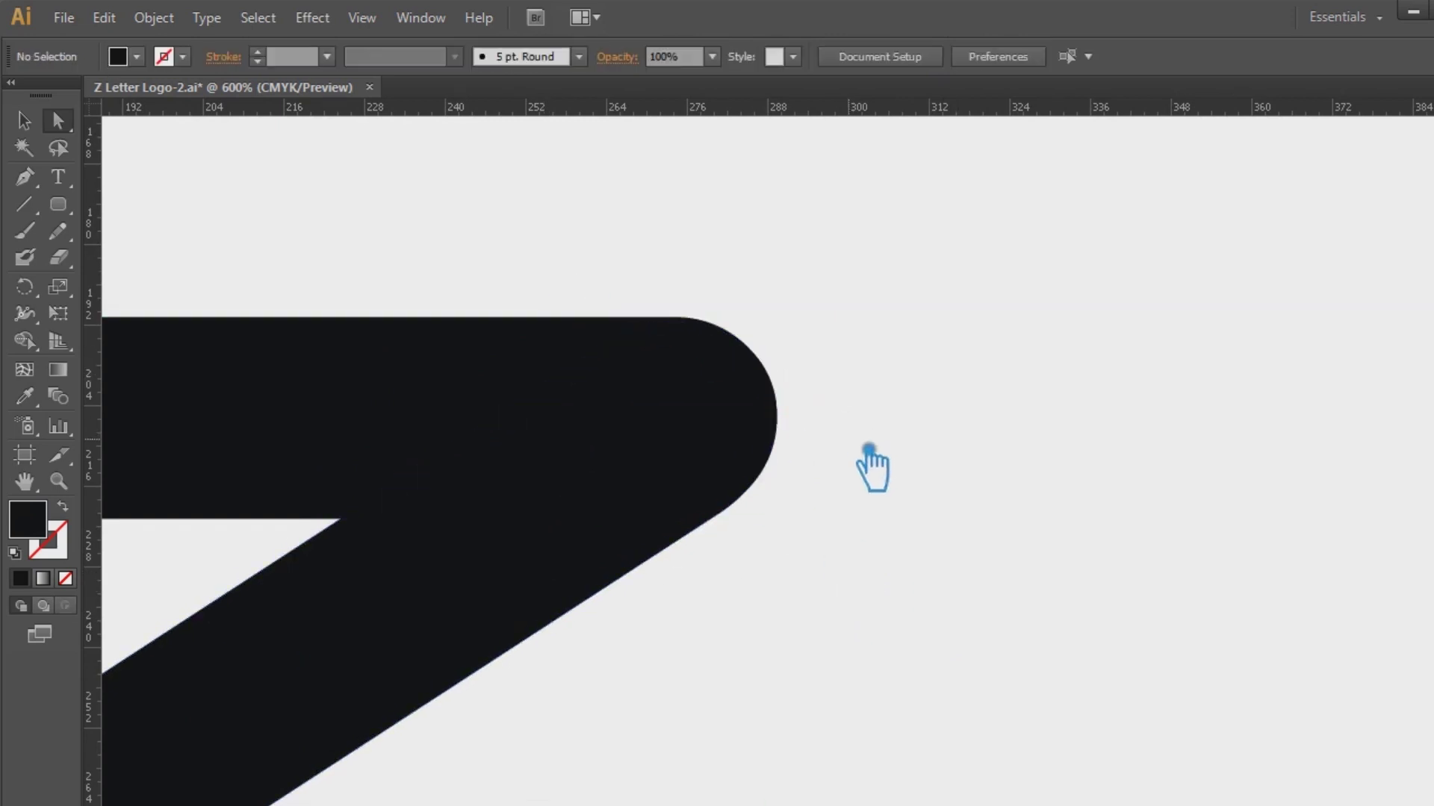
key(ctrl+minus)
key(ctrl+minus)
key(ctrl+minus)
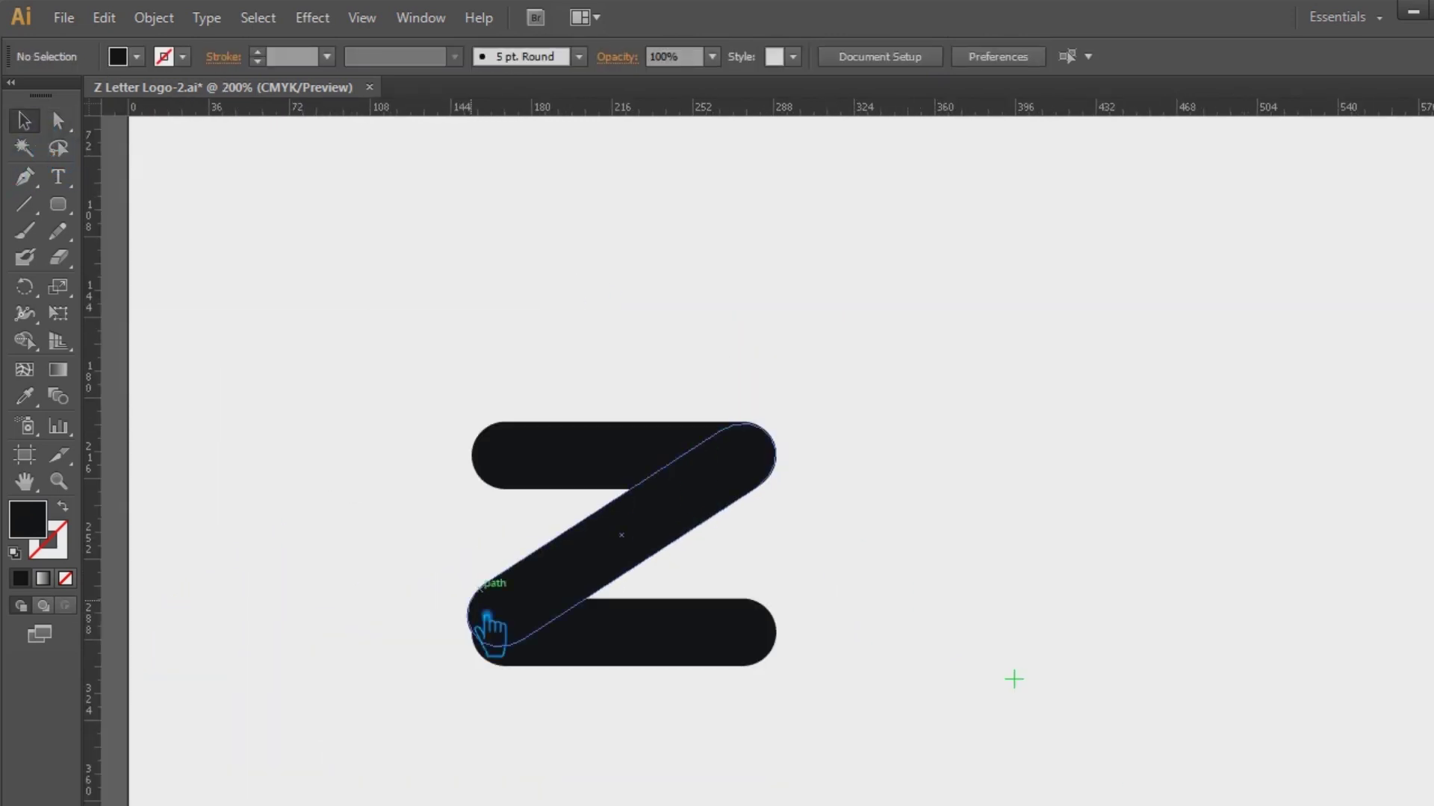
- Rotate the diagonal about its upper-right anchor so its lower end sits inside the lower bar's rounded left end
click(474, 633)
key(ctrl+plus)
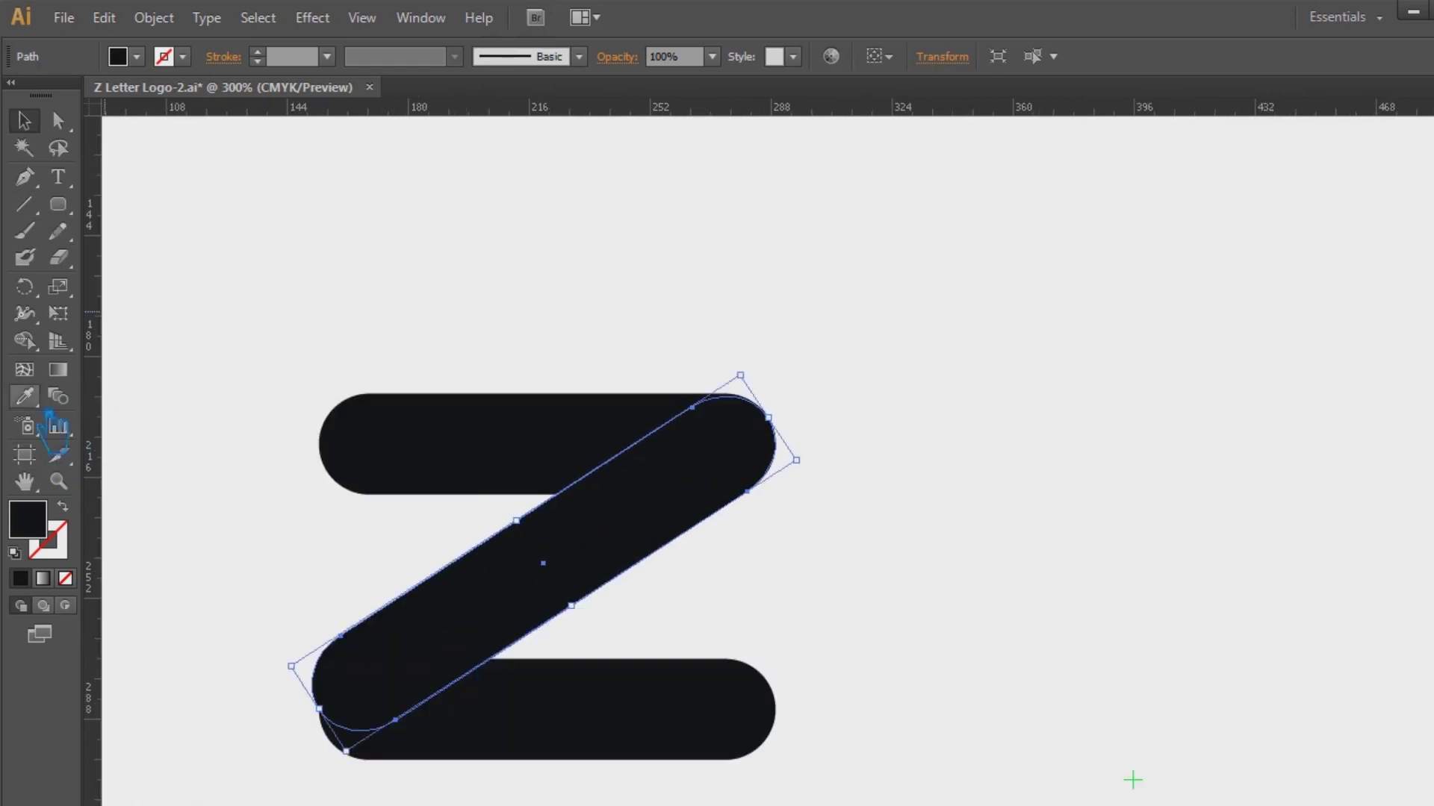
key(r)
click(770, 418)
drag(453, 647, 589, 500)
mouse_move(482, 546)
mouse_down()
mouse_move(512, 582)
mouse_move(618, 539)
mouse_move(726, 392)
mouse_up()
key(ctrl+plus)
key(ctrl+plus)
key(p)
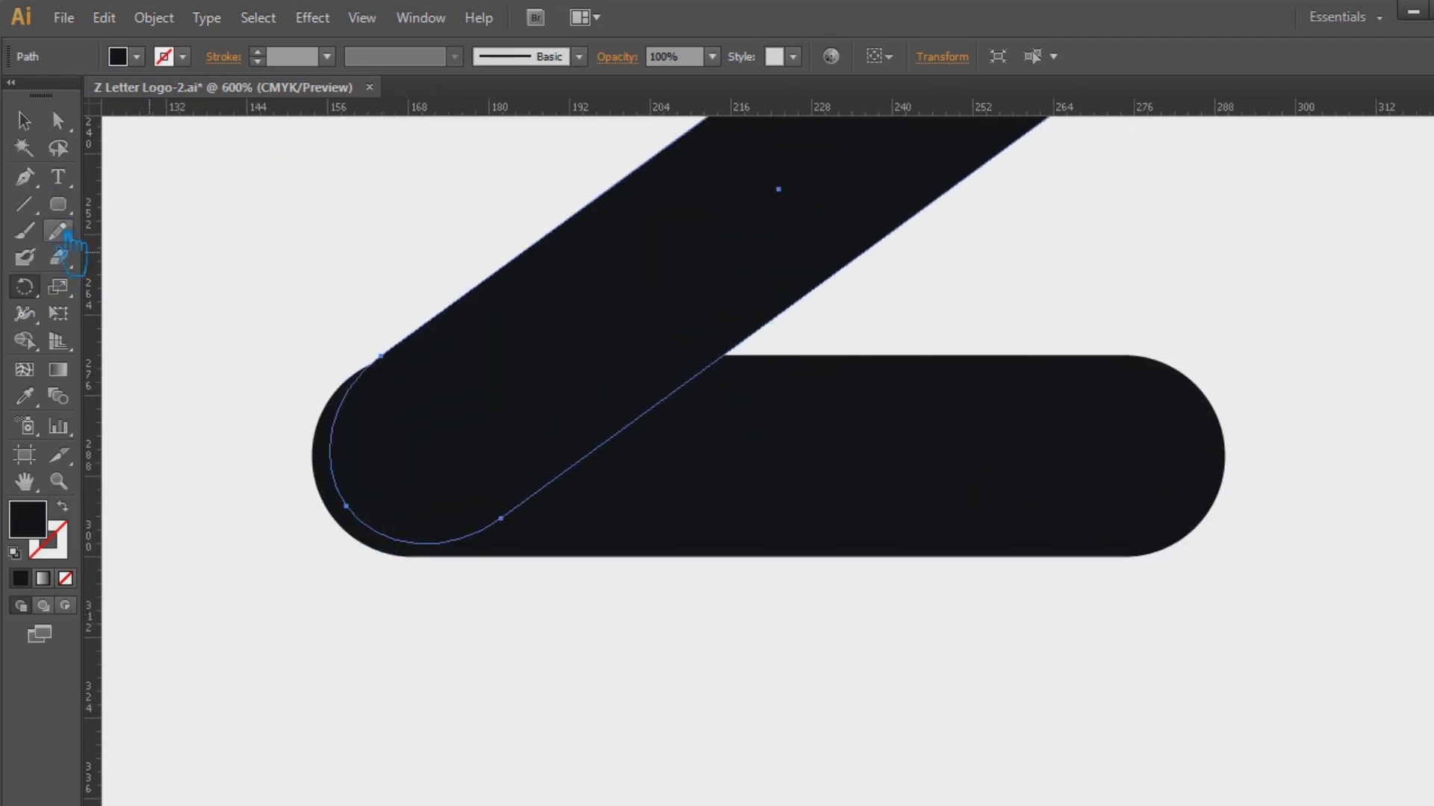
drag(390, 478, 388, 485)
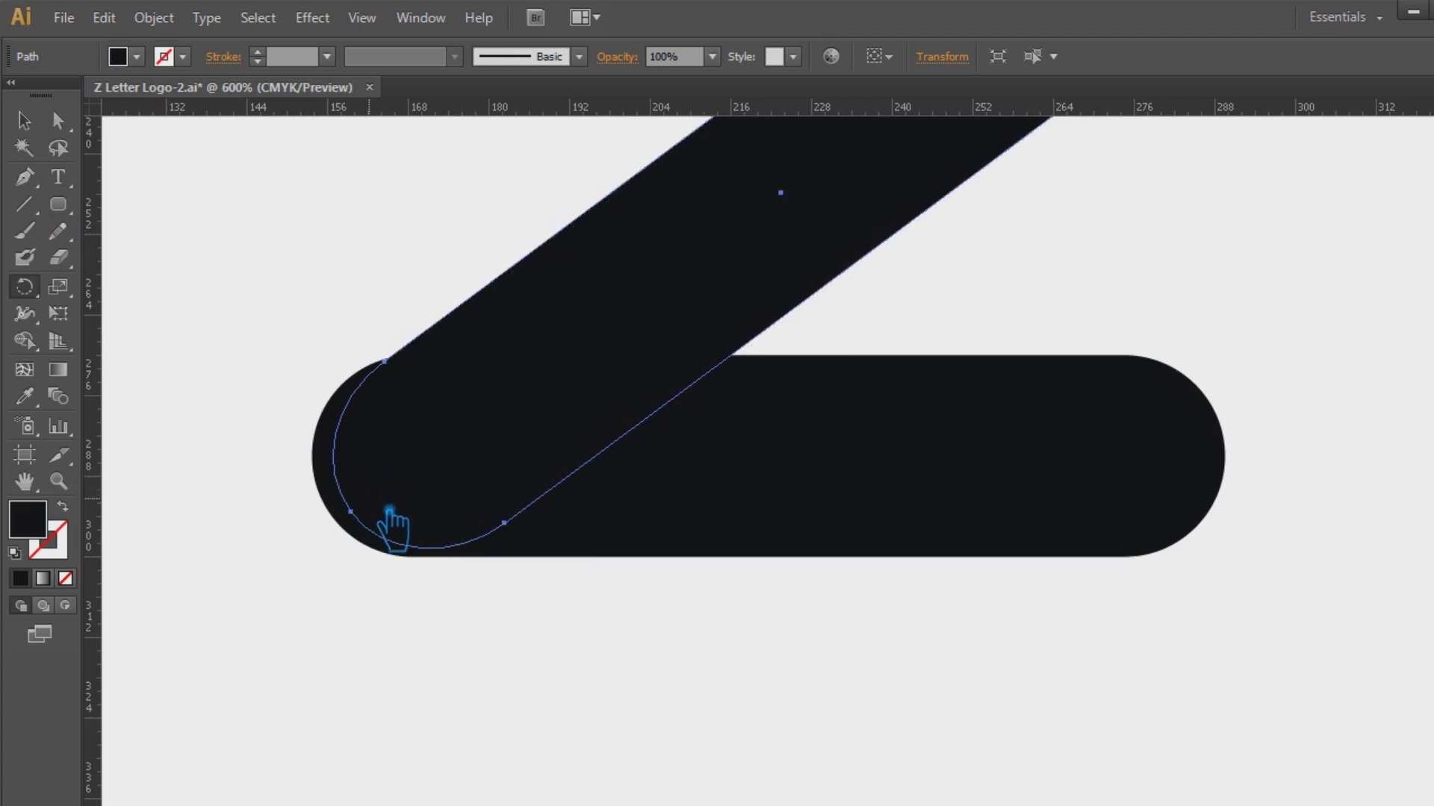
- Shift the anchor points at the diagonal's lower end to match the lower bar's left edge, and save the document
click(25, 121)
click(926, 541)
drag(634, 692, 269, 391)
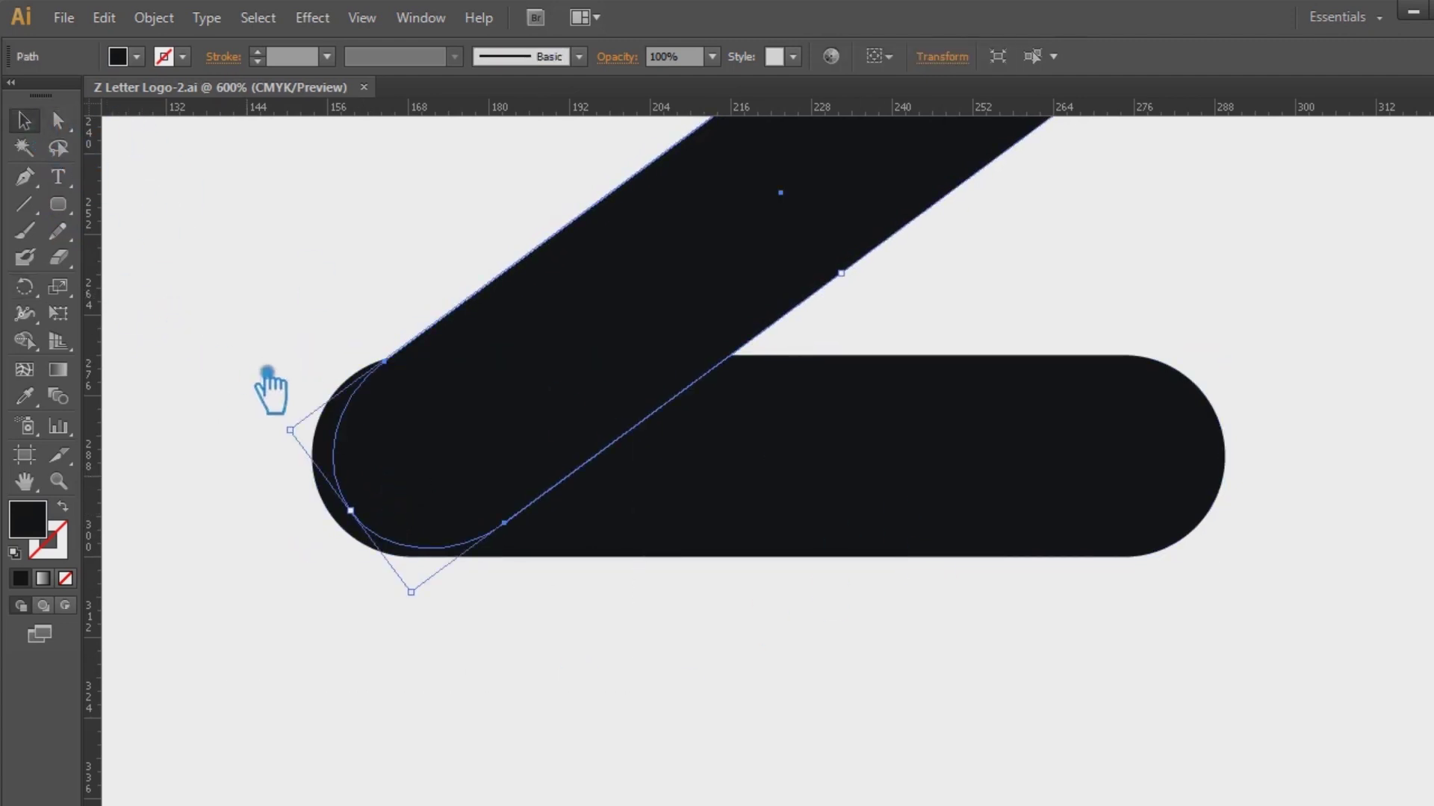
key(a)
drag(368, 513, 348, 522)
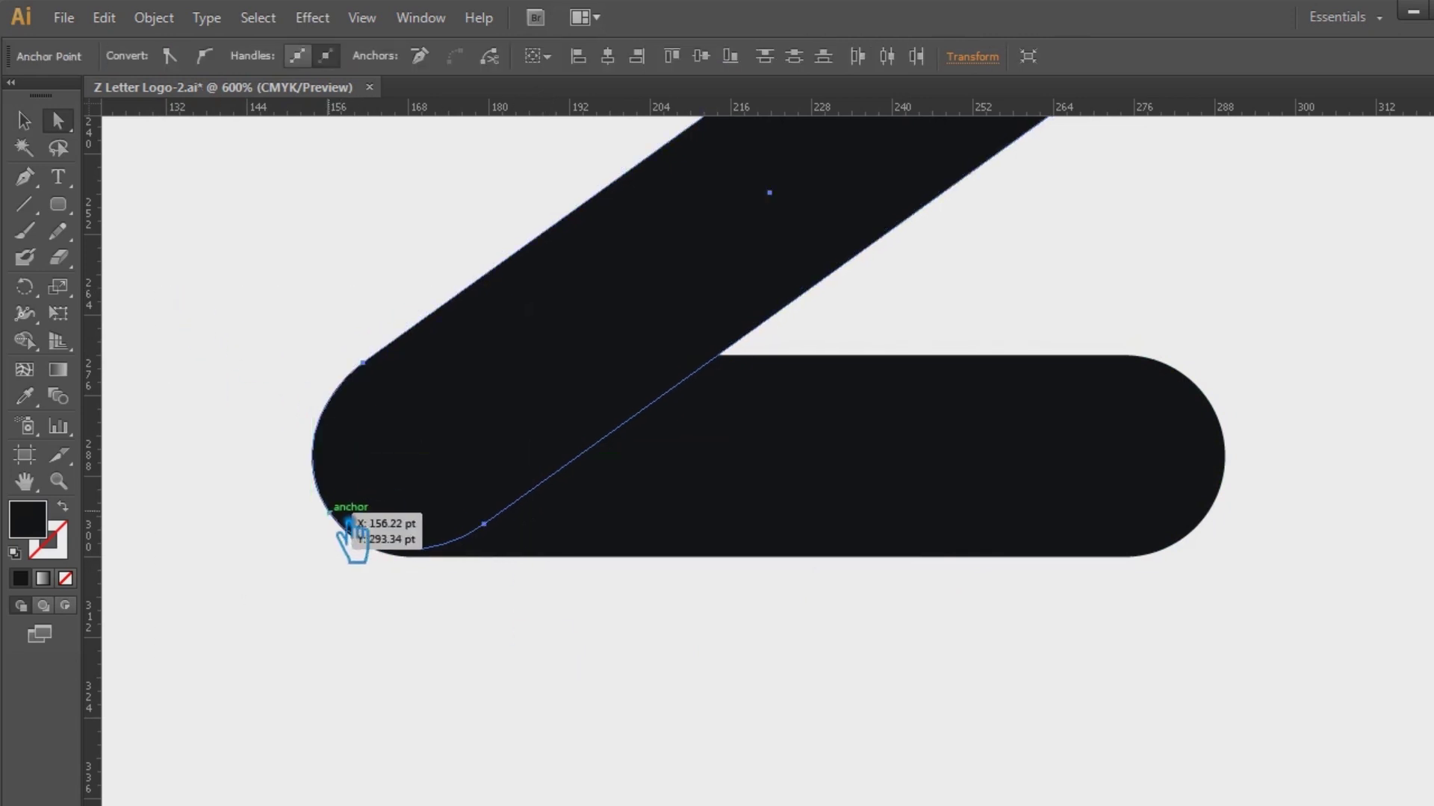
click(25, 121)
click(777, 676)
key(ctrl+minus)
key(ctrl+minus)
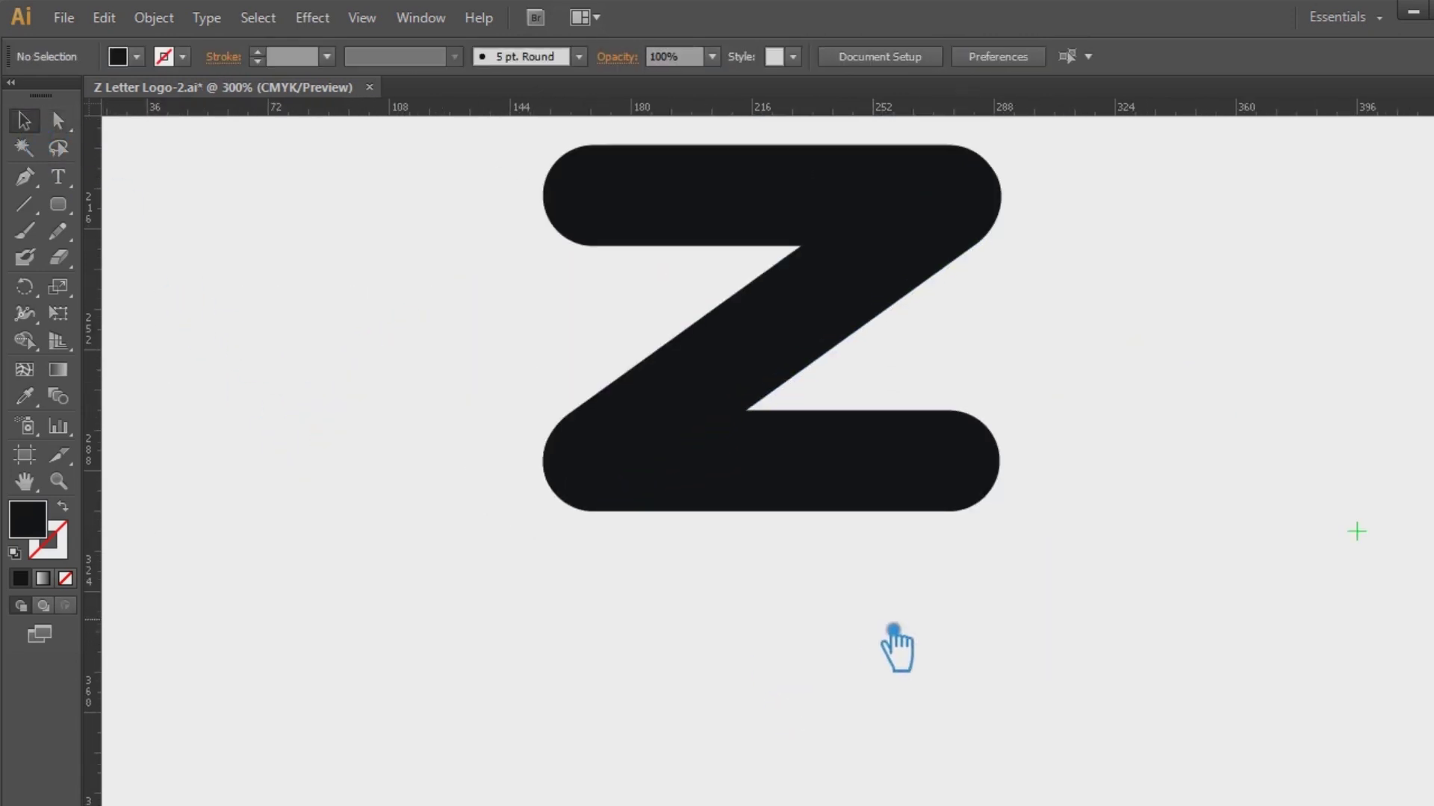
drag(891, 631, 730, 693)
key(ctrl+s)
- Try to shift the anchor points at the diagonal's lower-left end slightly to the right
key(a)
drag(302, 168, 517, 698)
key(Right)
key(Right)
key(Right)
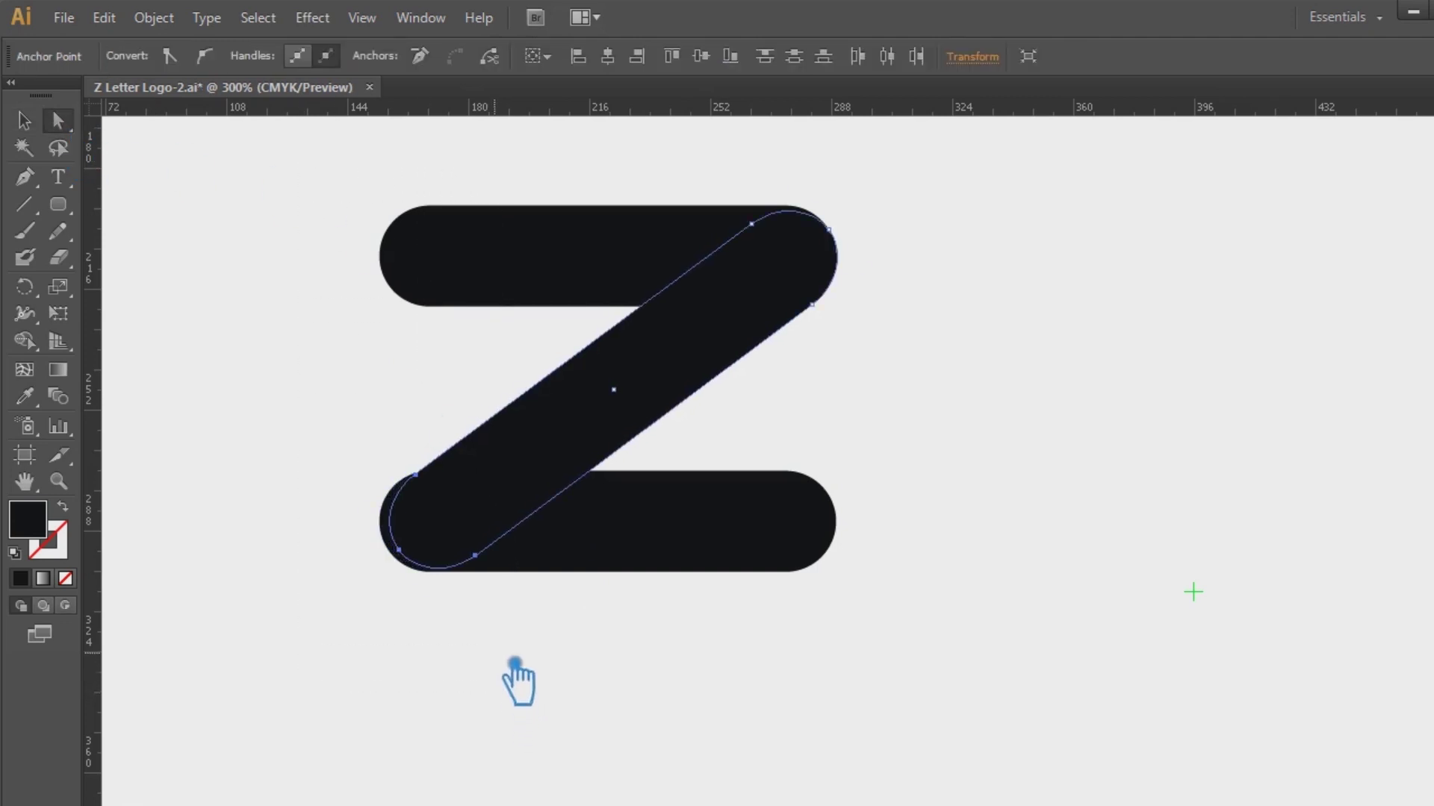
key(v)
click(951, 394)
key(ctrl+a)
click(961, 384)
key(ctrl+s)
- Narrow the Z by shifting the left-end anchor points of all three bars about 25 pt to the right
key(a)
drag(328, 169, 471, 597)
key(Right)
key(Right)
key(Right)
key(Right)
key(Right)
key(Right)
key(Right)
key(Right)
key(Right)
key(Right)
key(Right)
key(Right)
key(Right)
key(Right)
key(Right)
key(Right)
key(Right)
key(Right)
key(Right)
key(Right)
key(Right)
key(Right)
key(Right)
key(Right)
click(24, 120)
click(1034, 478)
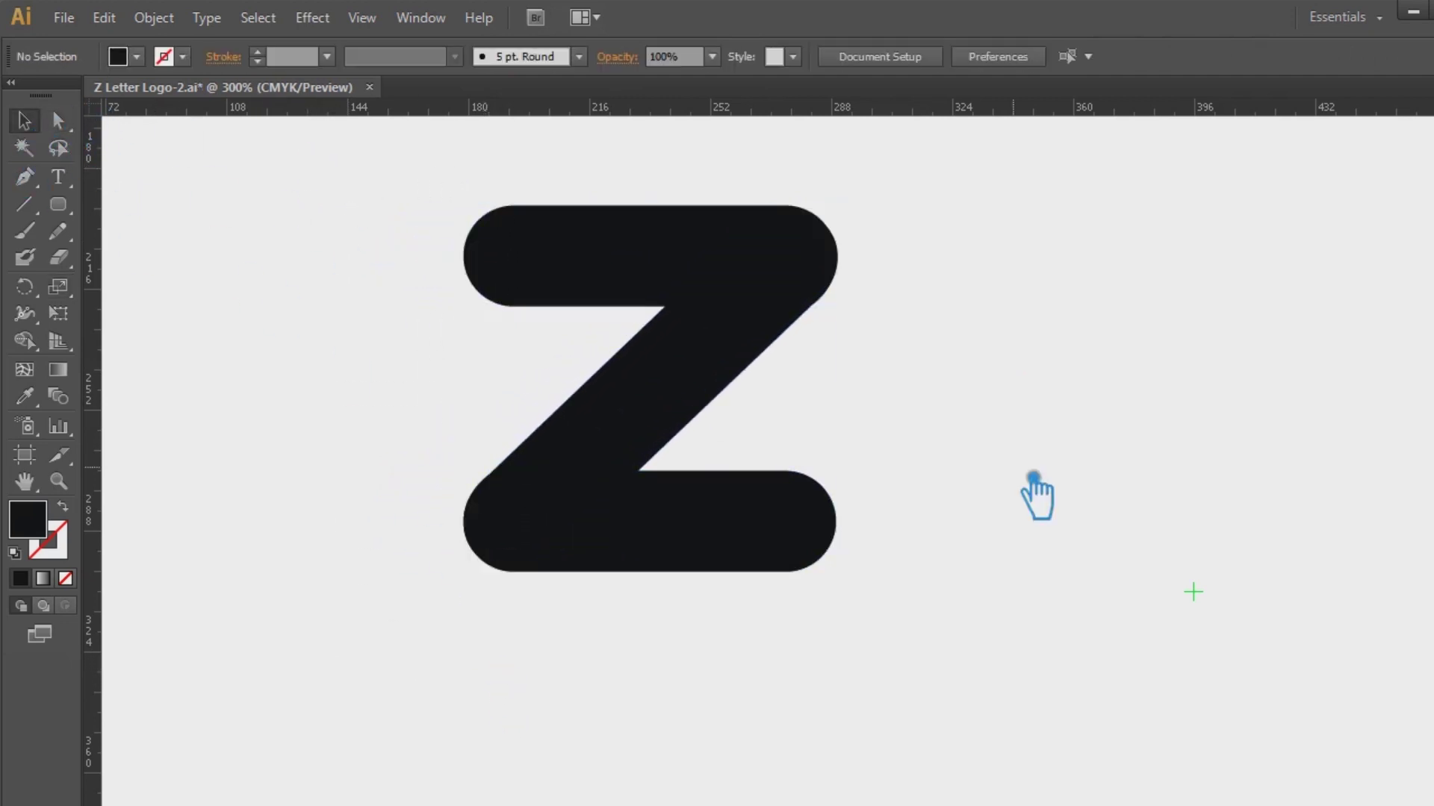
- Offset the path of the diagonal bar by 3 pt with Miter joins
click(716, 403)
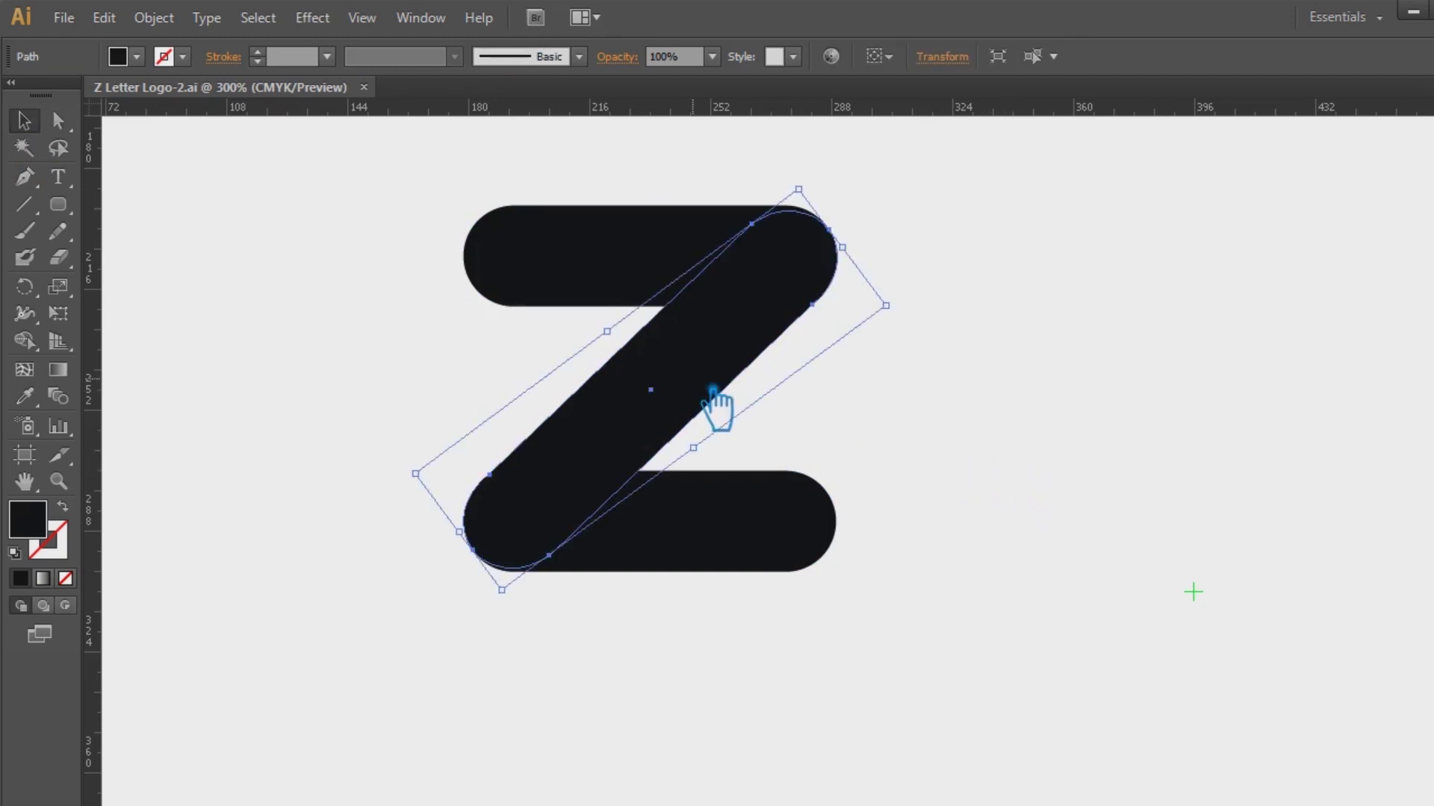
click(976, 399)
click(745, 334)
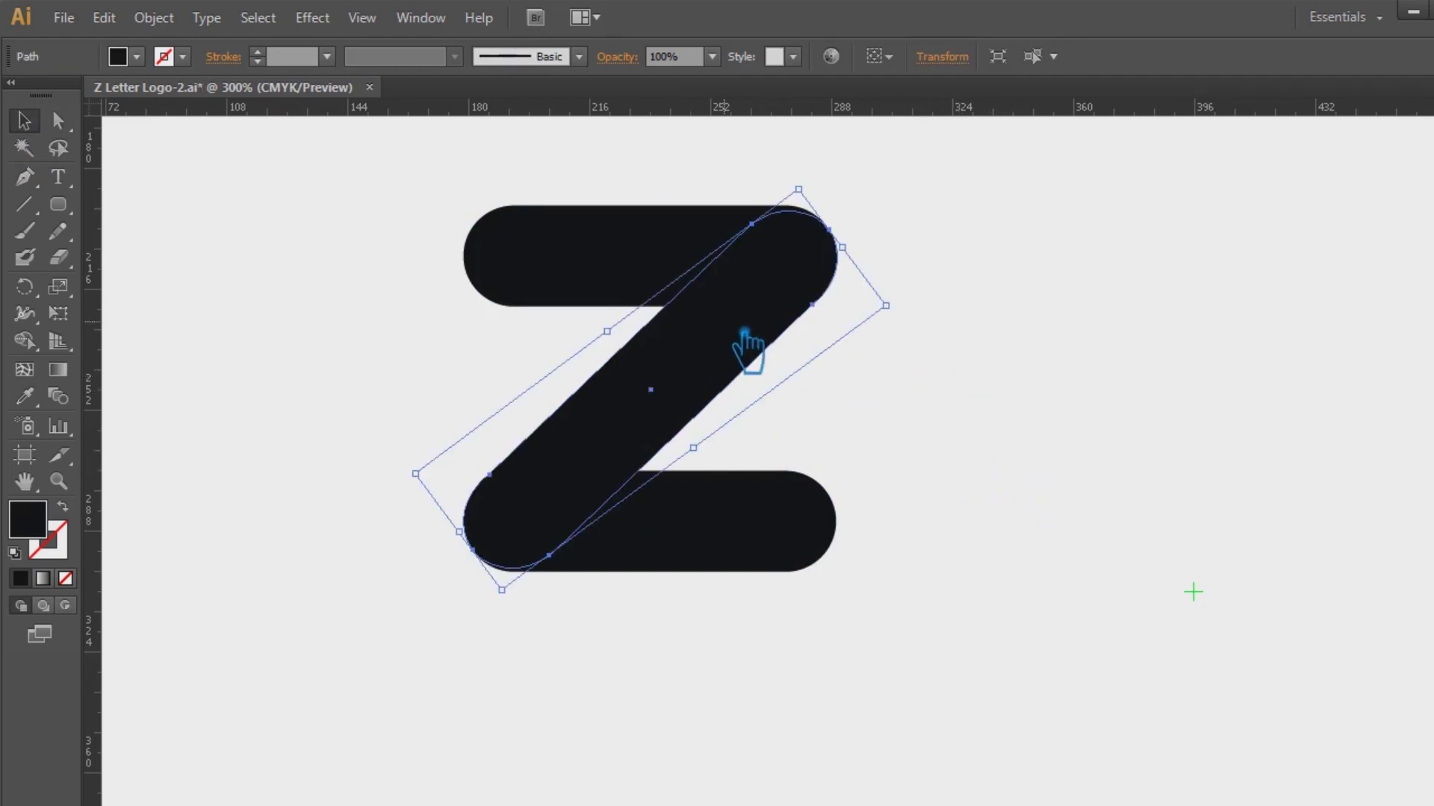
click(153, 17)
mouse_move(232, 473)
click(549, 557)
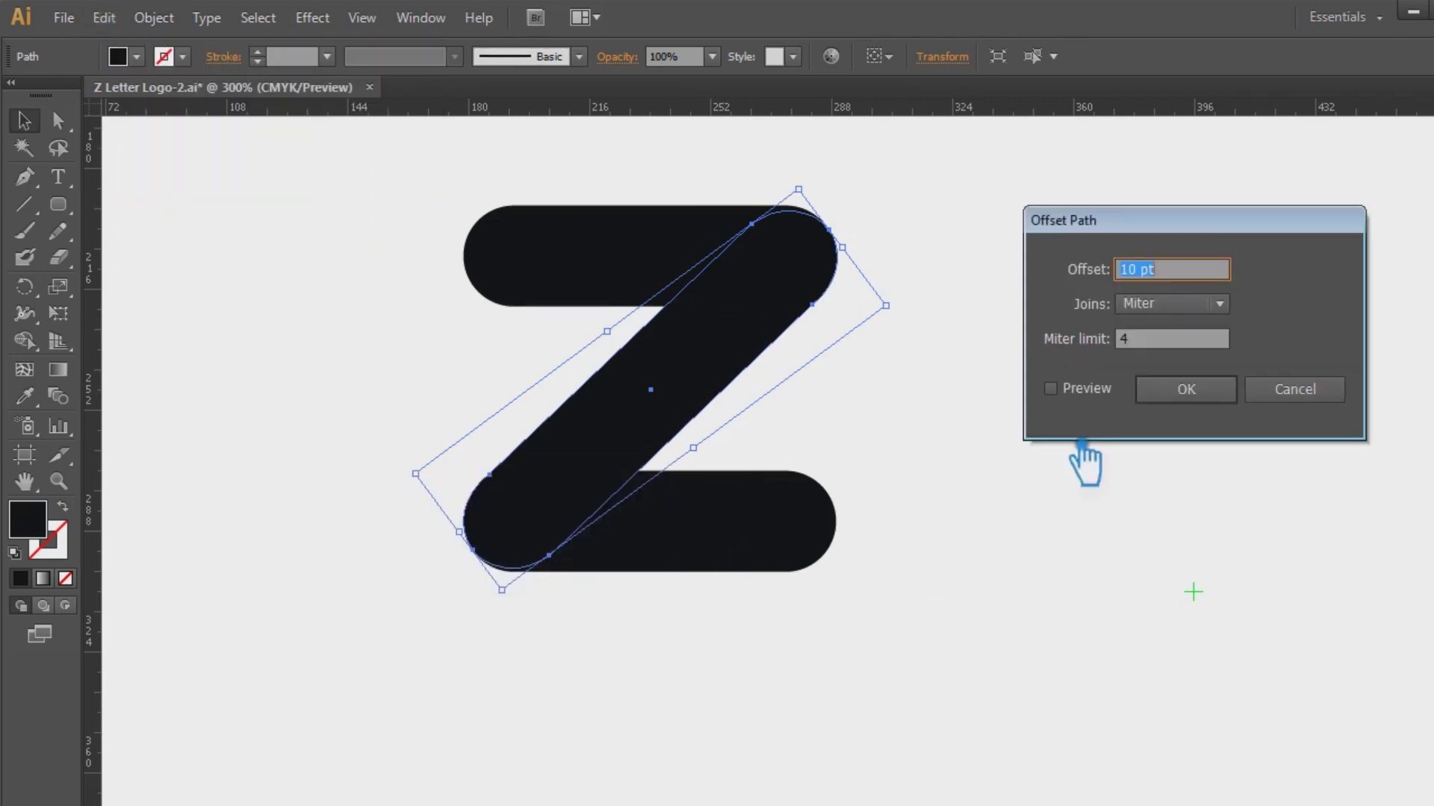
click(1068, 396)
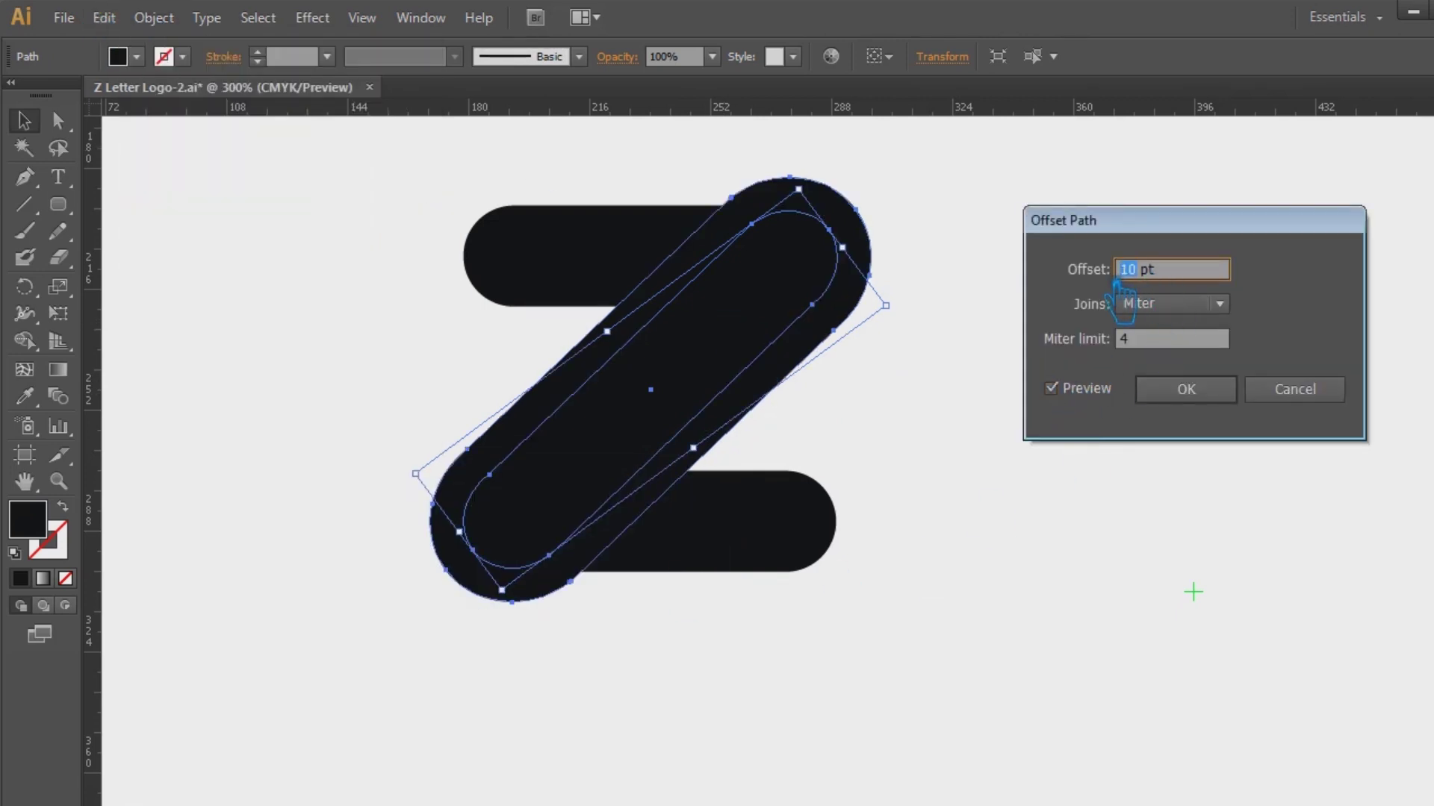
text(5)
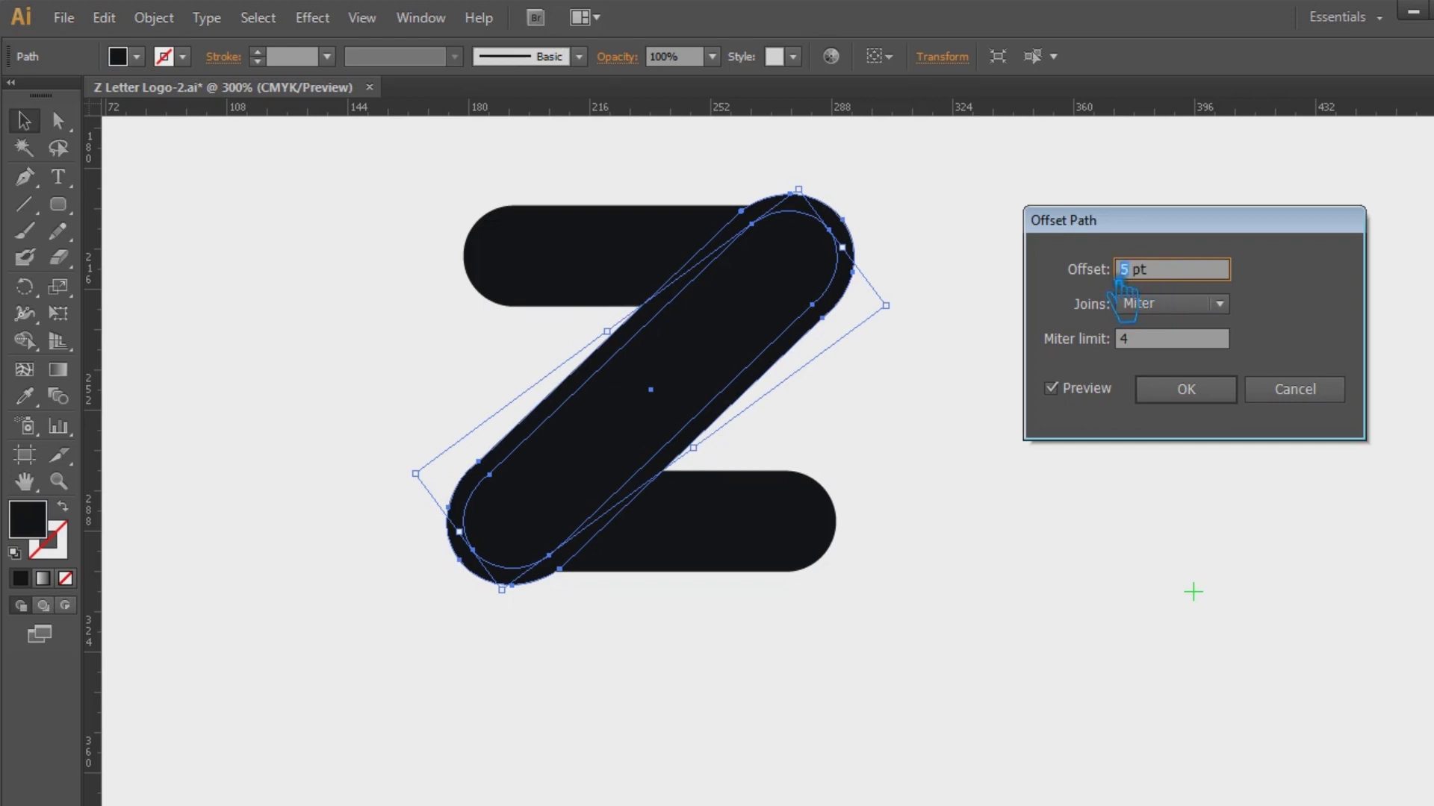
text(3)
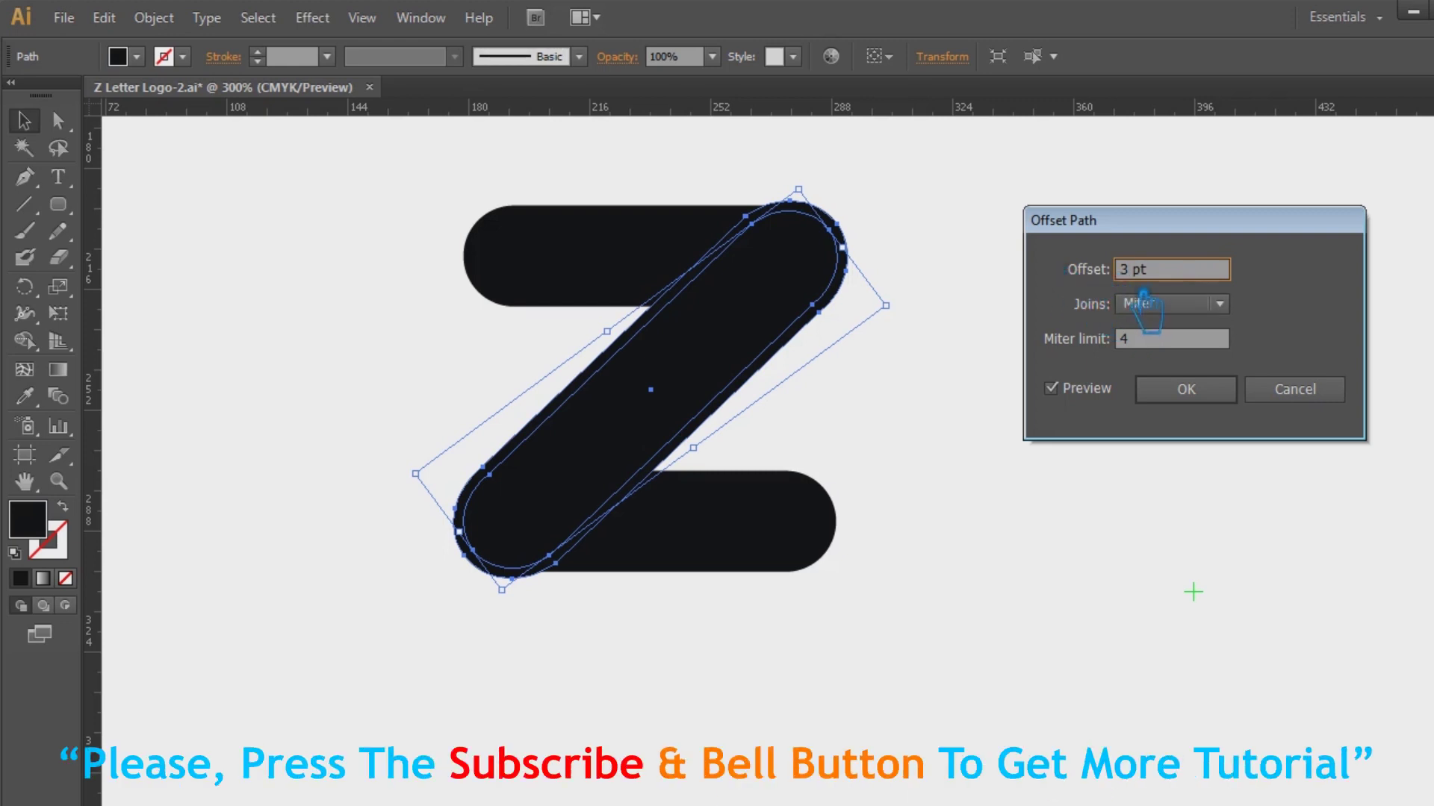
text(4)
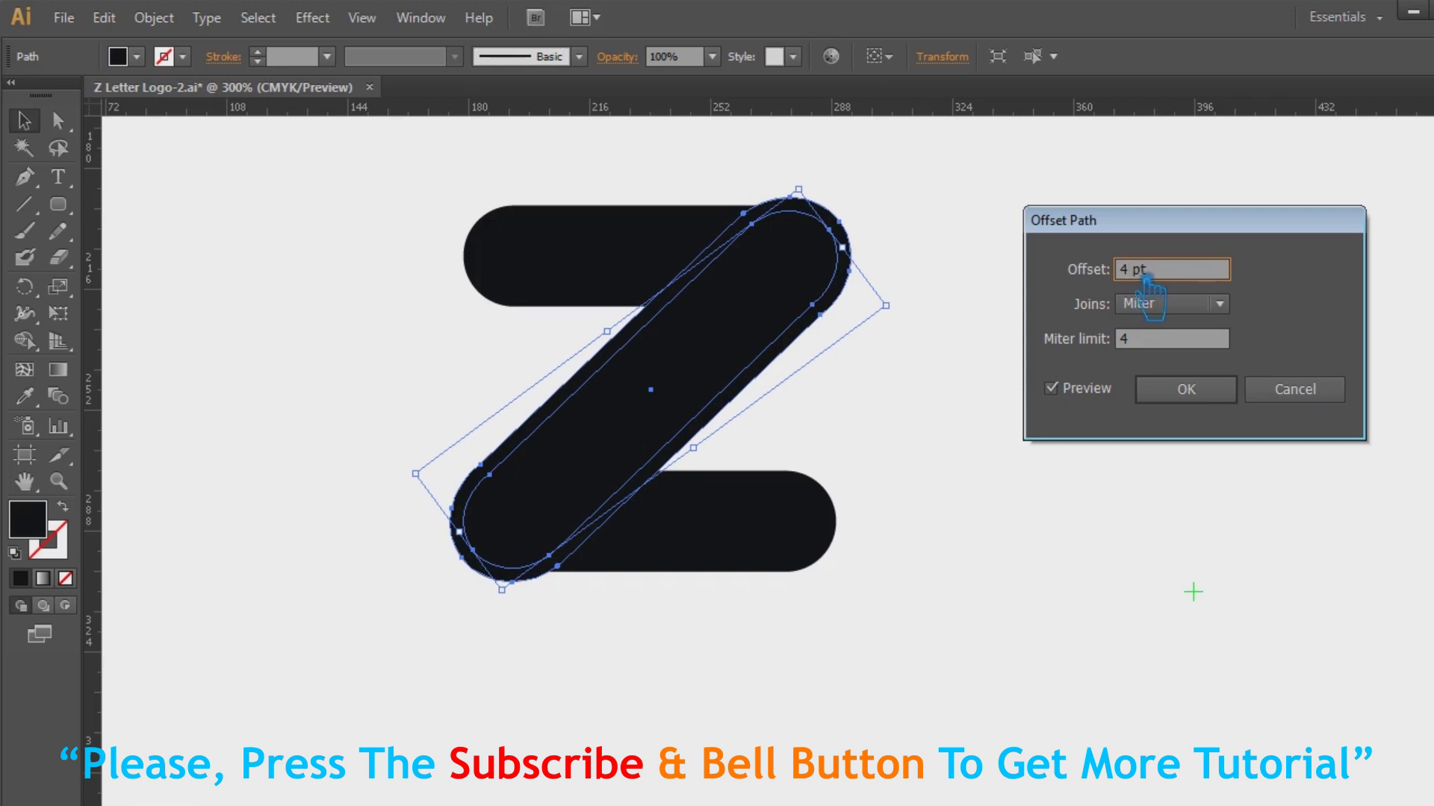
click(1142, 390)
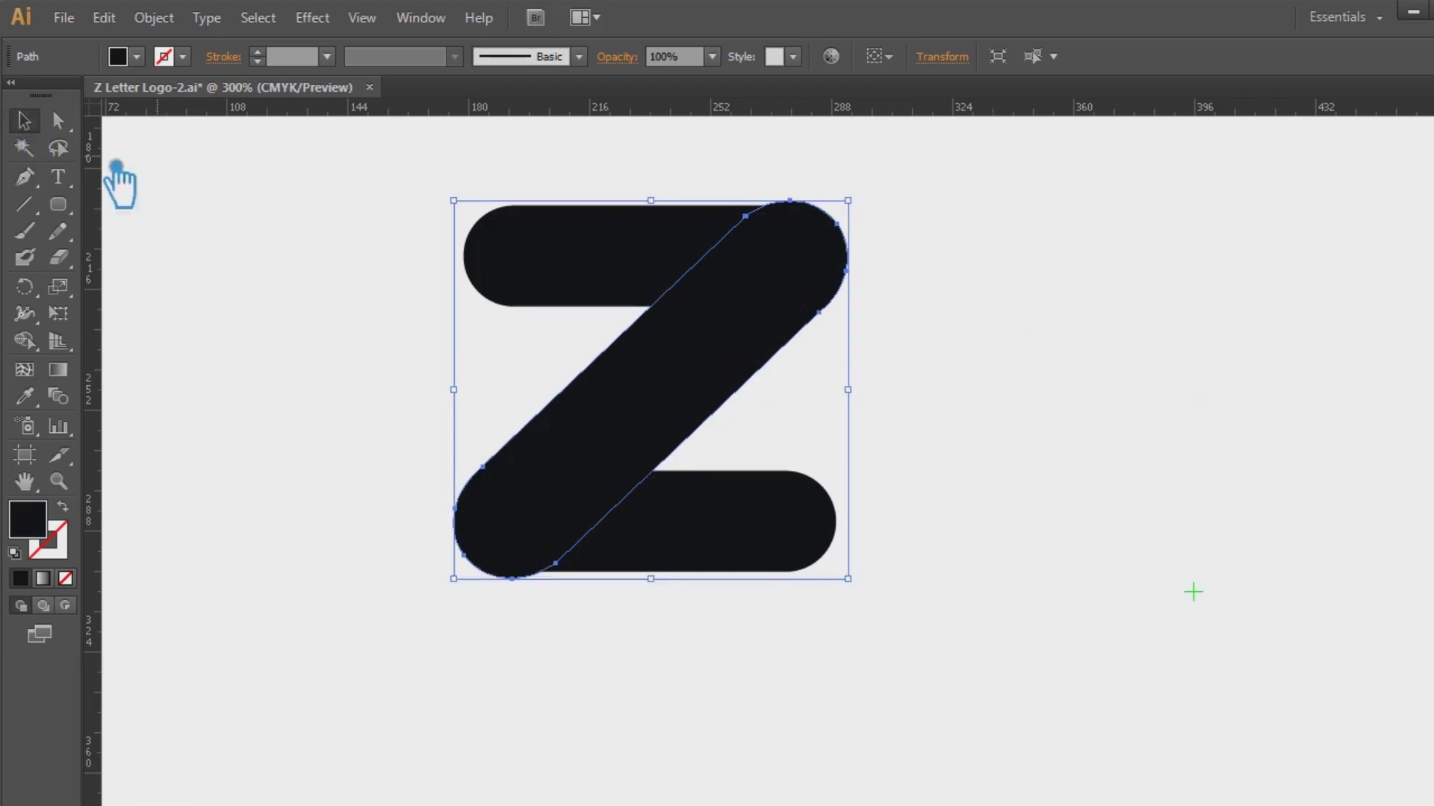
- Divide all the overlapping Z shapes with Pathfinder and ungroup the resulting pieces
drag(541, 307, 402, 186)
key(ctrl+s)
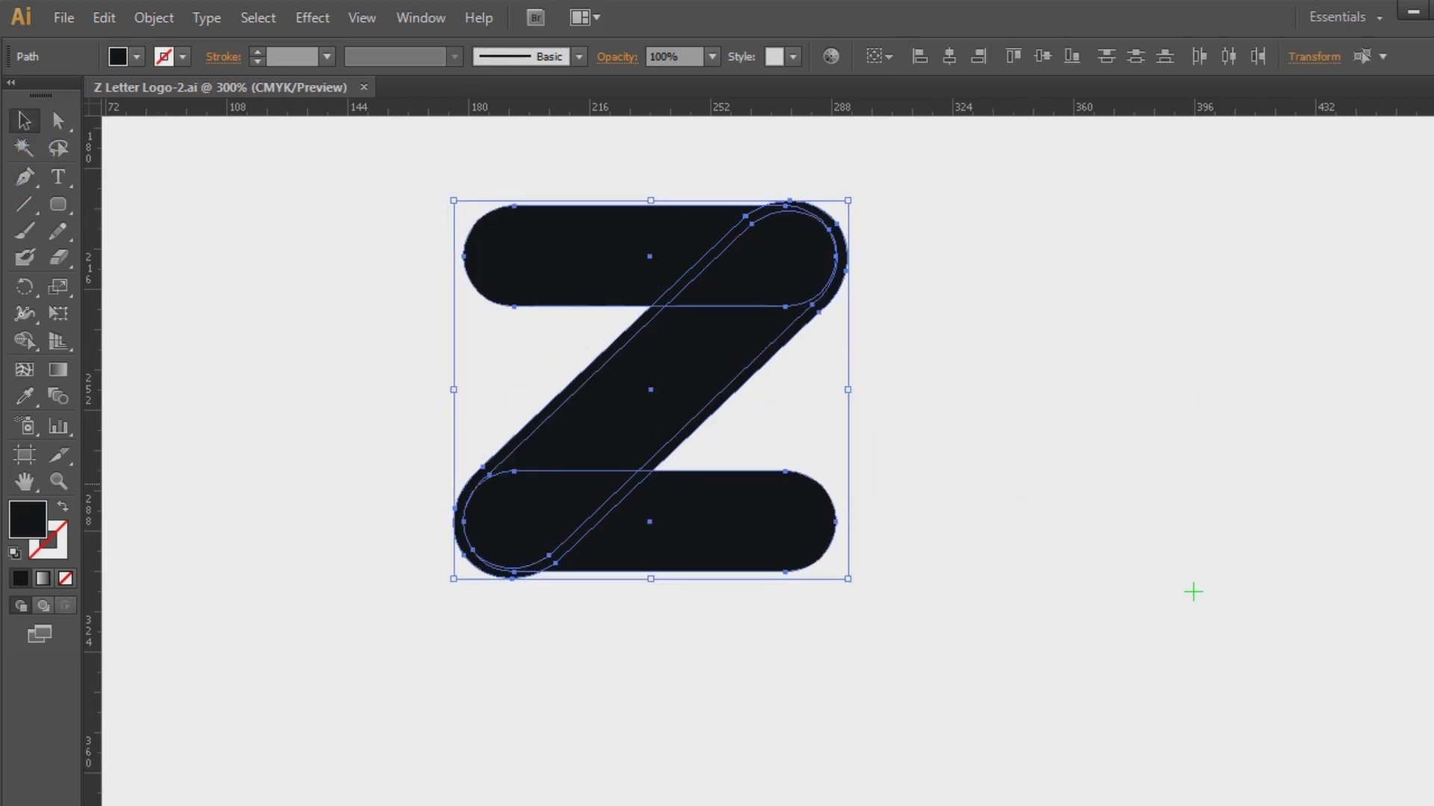
click(1431, 483)
click(1318, 579)
click(1267, 438)
right_click(627, 288)
click(708, 419)
- Delete the offset slivers protruding outside the Z along the diagonal and around its rounded ends
click(857, 298)
key(Delete)
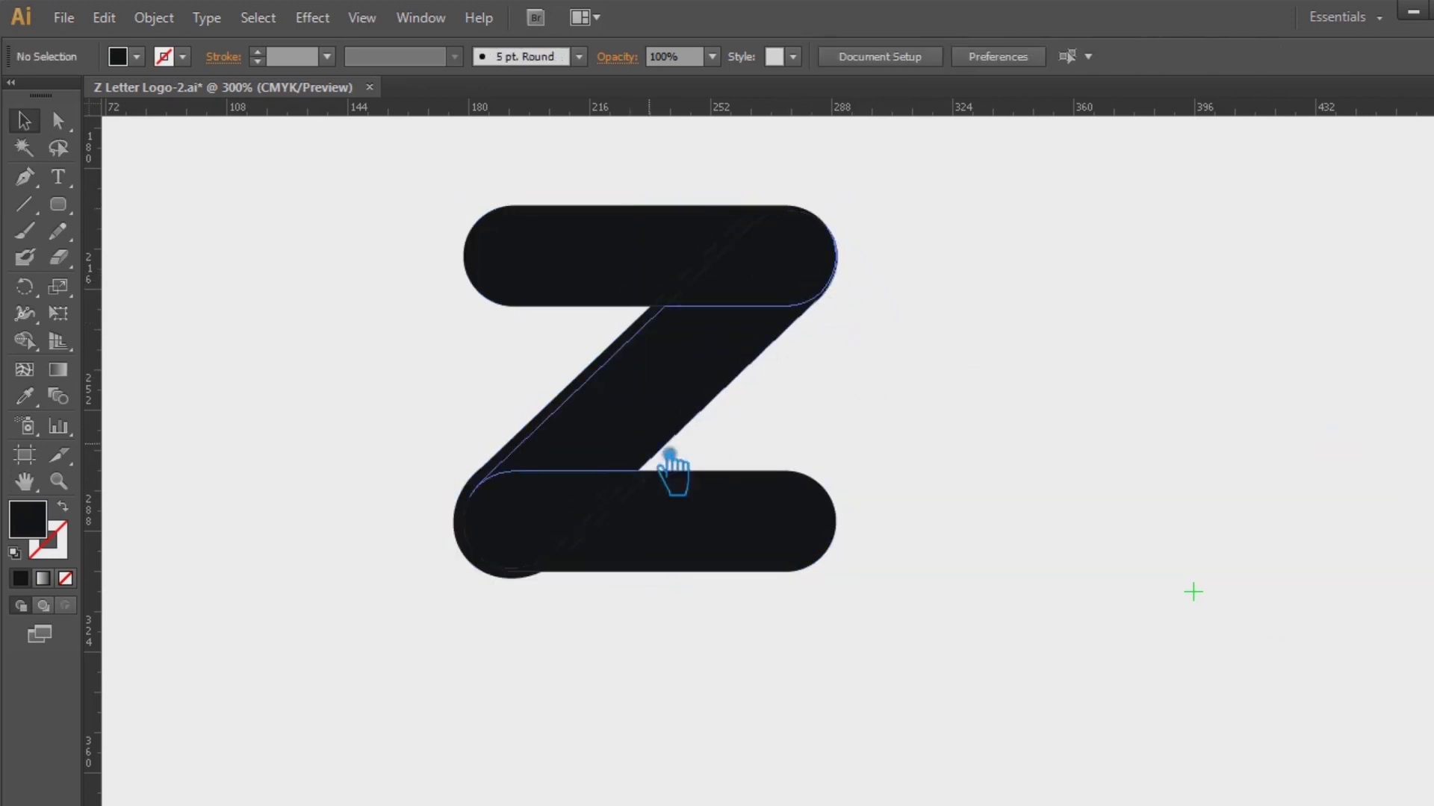
click(515, 590)
click(503, 598)
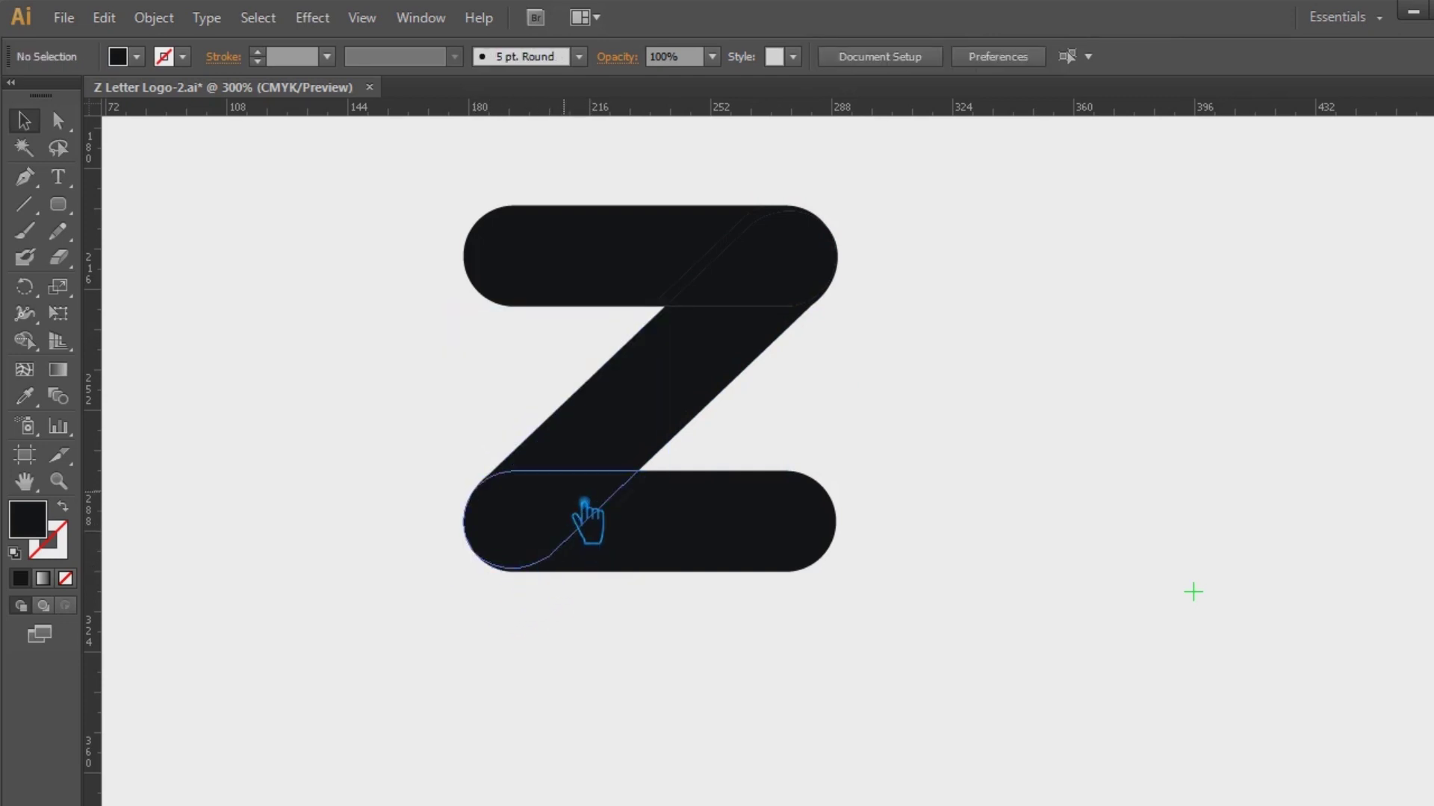
- Unite the diagonal's middle section with the overlap piece at its lower-left end
click(589, 516)
shift+click(666, 371)
key(ctrl+shift+F9)
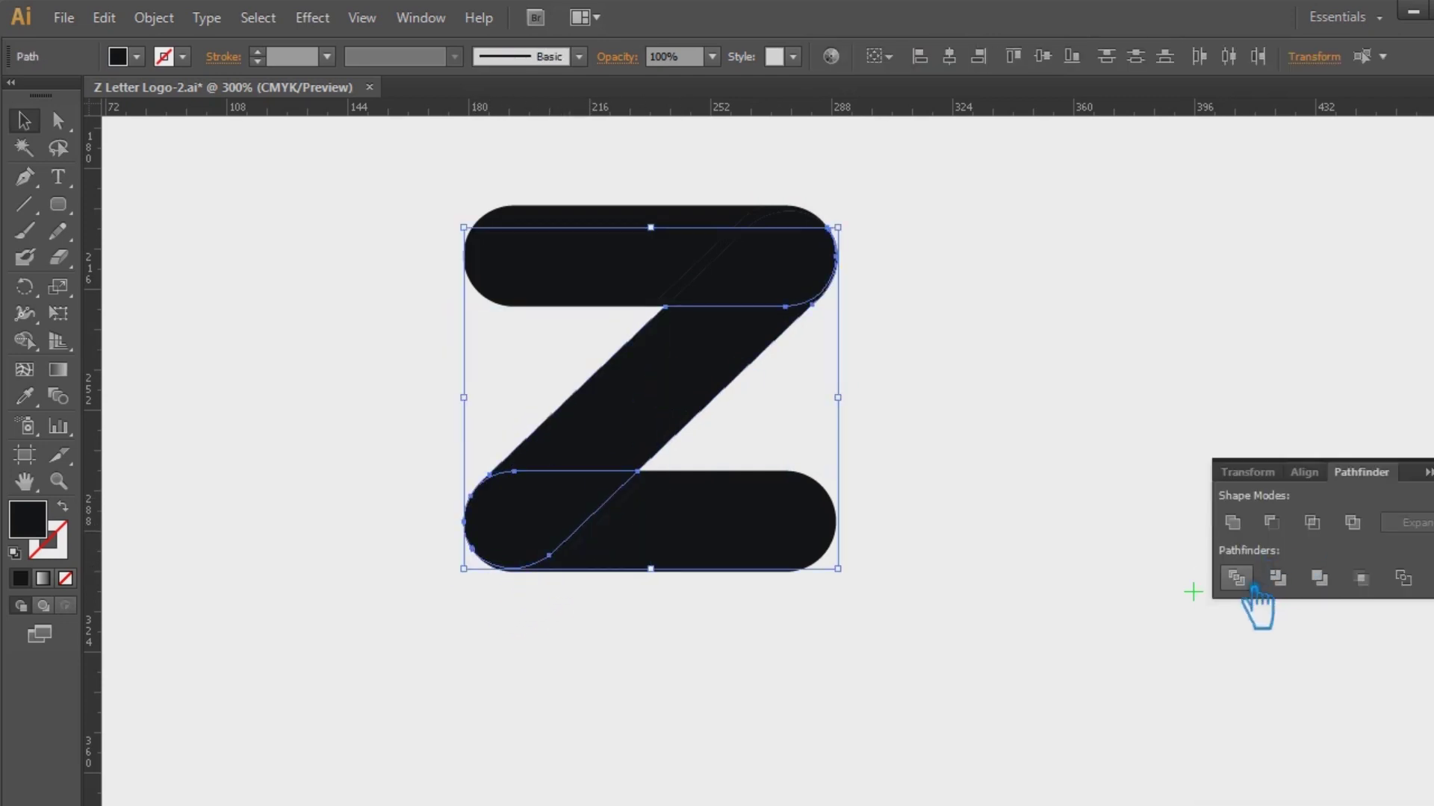
key(ctrl+shift+F9)
click(896, 313)
- Unite the diagonal with the overlap piece at its upper-right end
click(785, 290)
shift+click(727, 344)
key(ctrl+shift+F9)
click(1233, 522)
key(ctrl+shift+a)
key(ctrl+shift+F9)
- Try to delete the thin strip between the upper bar and the diagonal
click(711, 300)
click(976, 295)
click(735, 261)
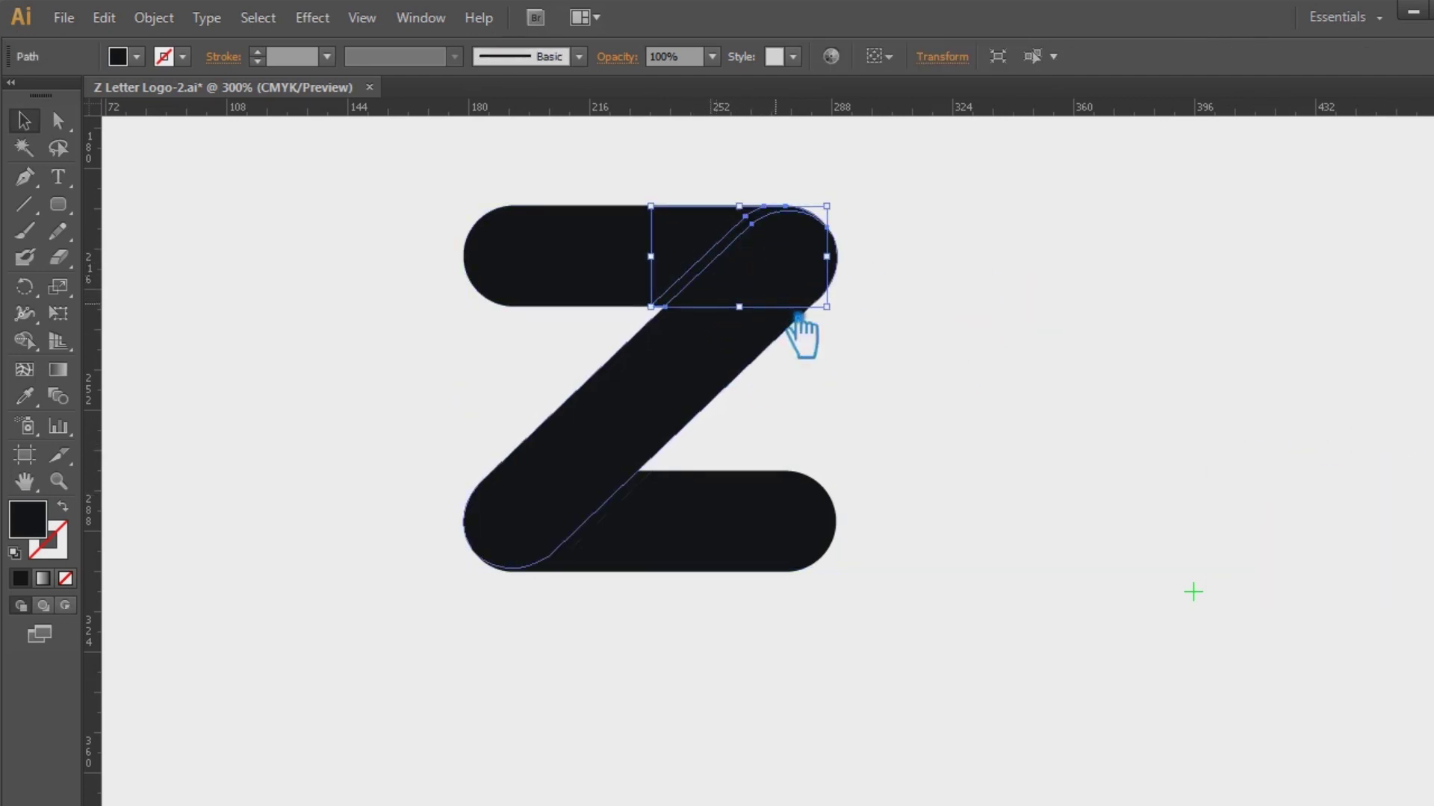
key(Delete)
click(657, 515)
click(951, 369)
key(ctrl+s)
- Undo the deletion of the strip beside the diagonal
key(ctrl+z)
key(ctrl+z)
key(ctrl+z)
key(ctrl+z)
key(ctrl+z)
key(ctrl+z)
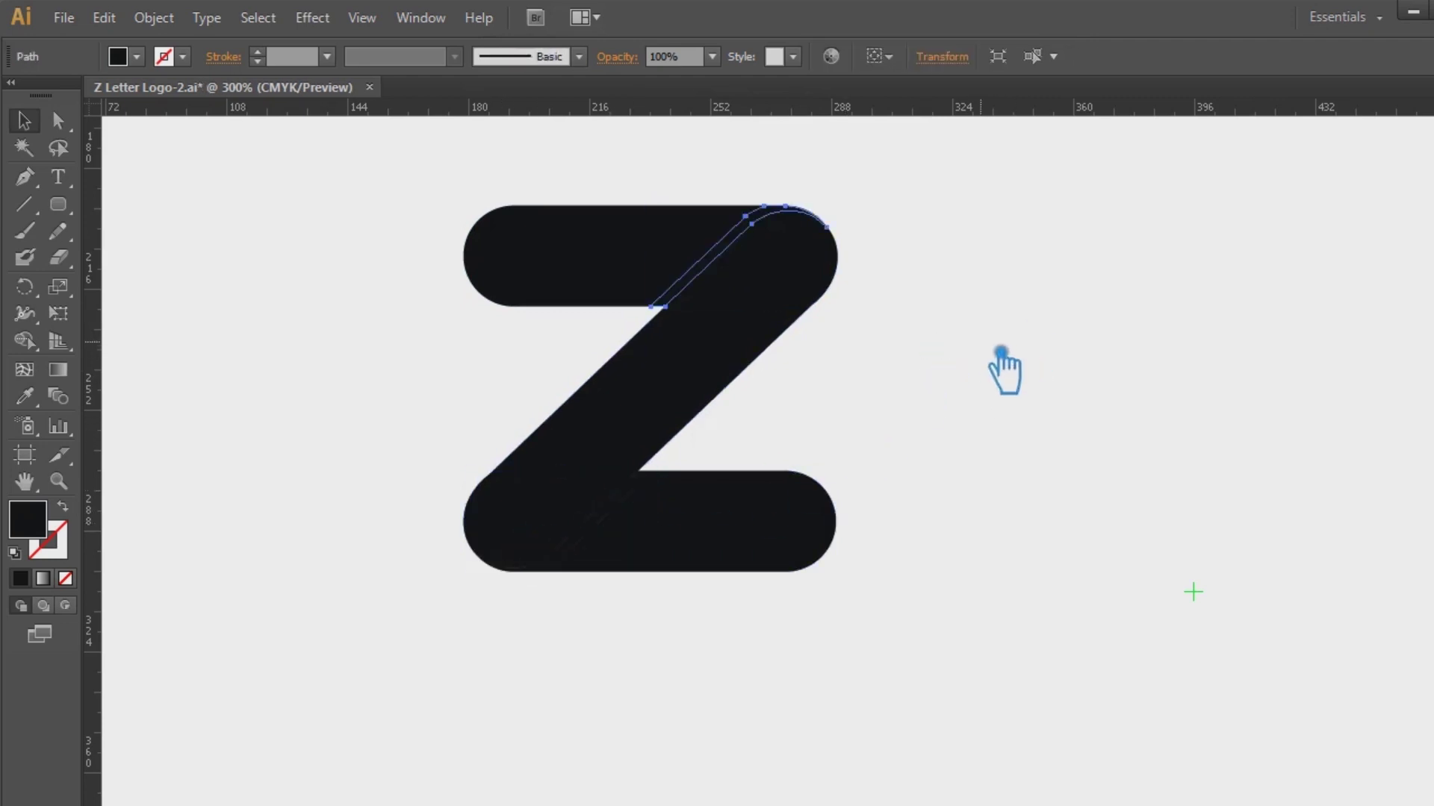
- Fill the diagonal band of the Z with red
double_click(22, 516)
text(8E0000)
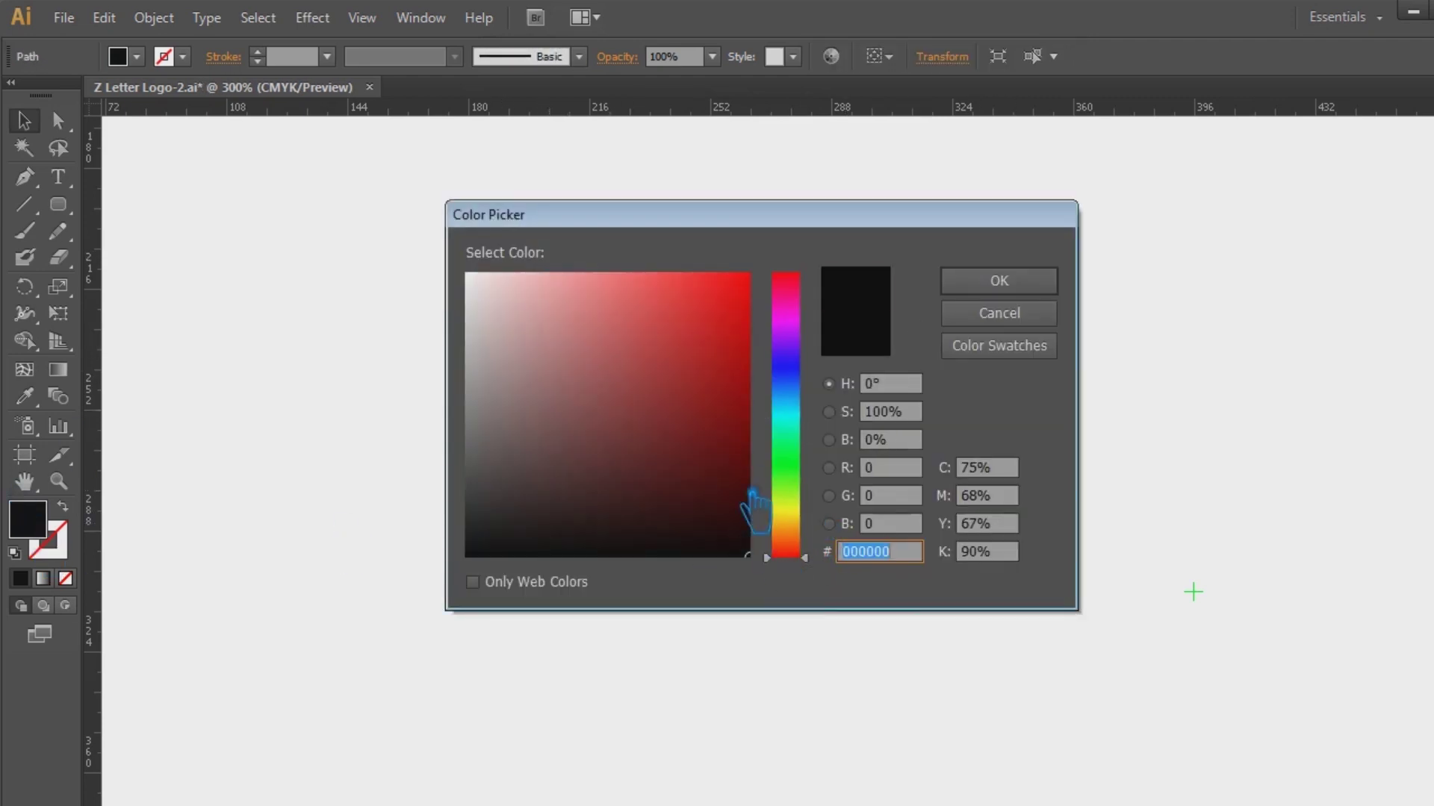
click(1040, 295)
click(1034, 311)
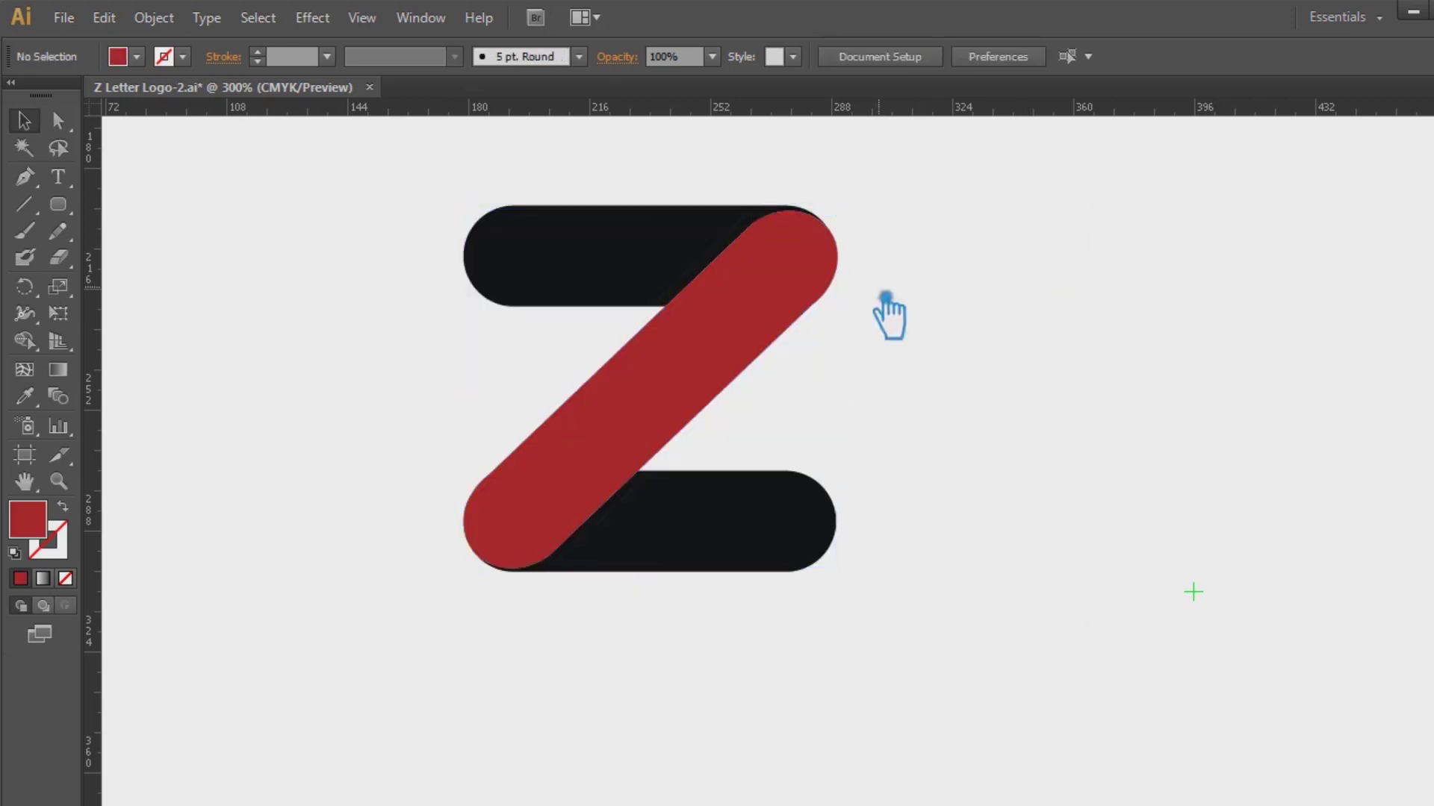
- Apply the diagonal's red to the lower bar and darken it to a deep maroon
click(678, 534)
click(26, 396)
click(676, 395)
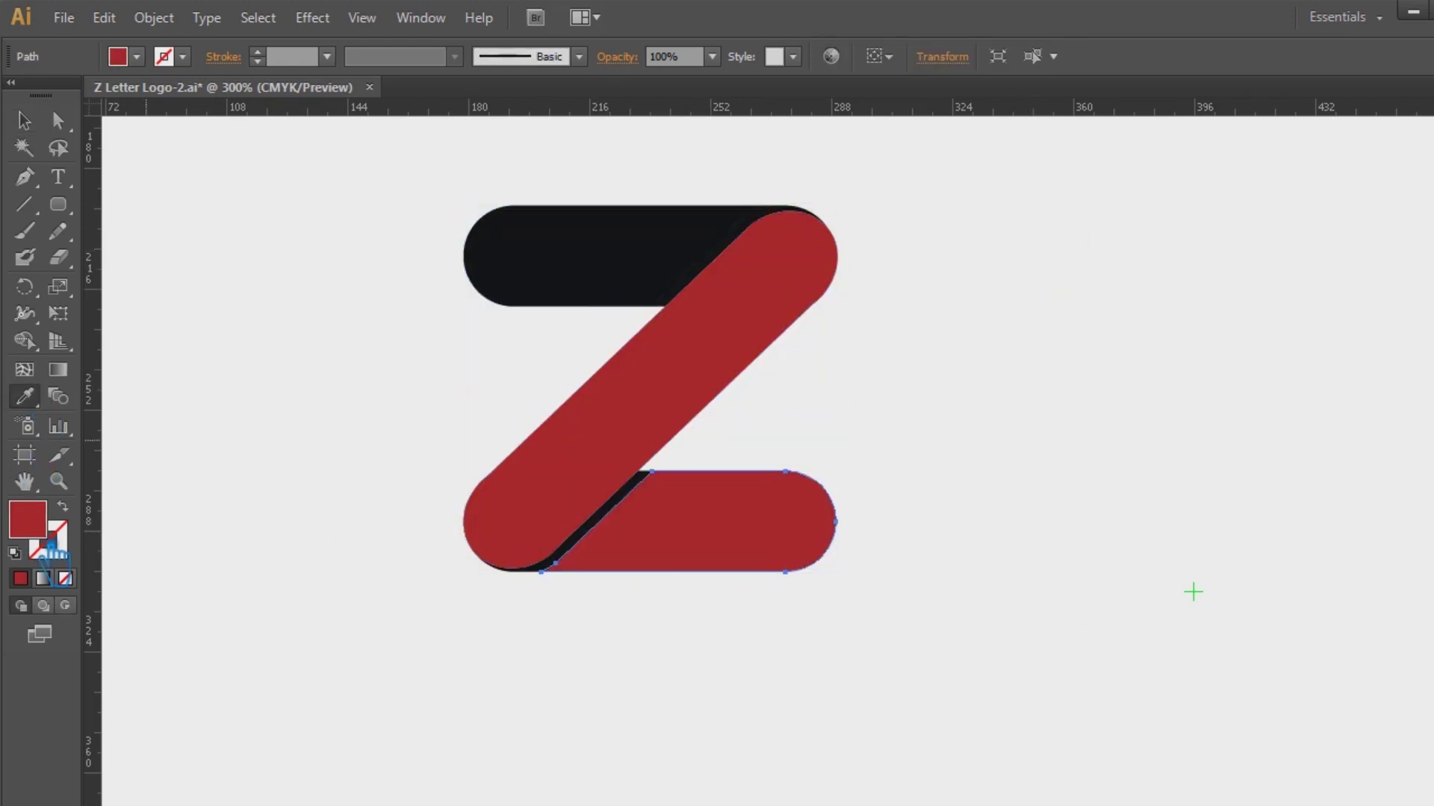
double_click(36, 522)
click(748, 387)
click(996, 291)
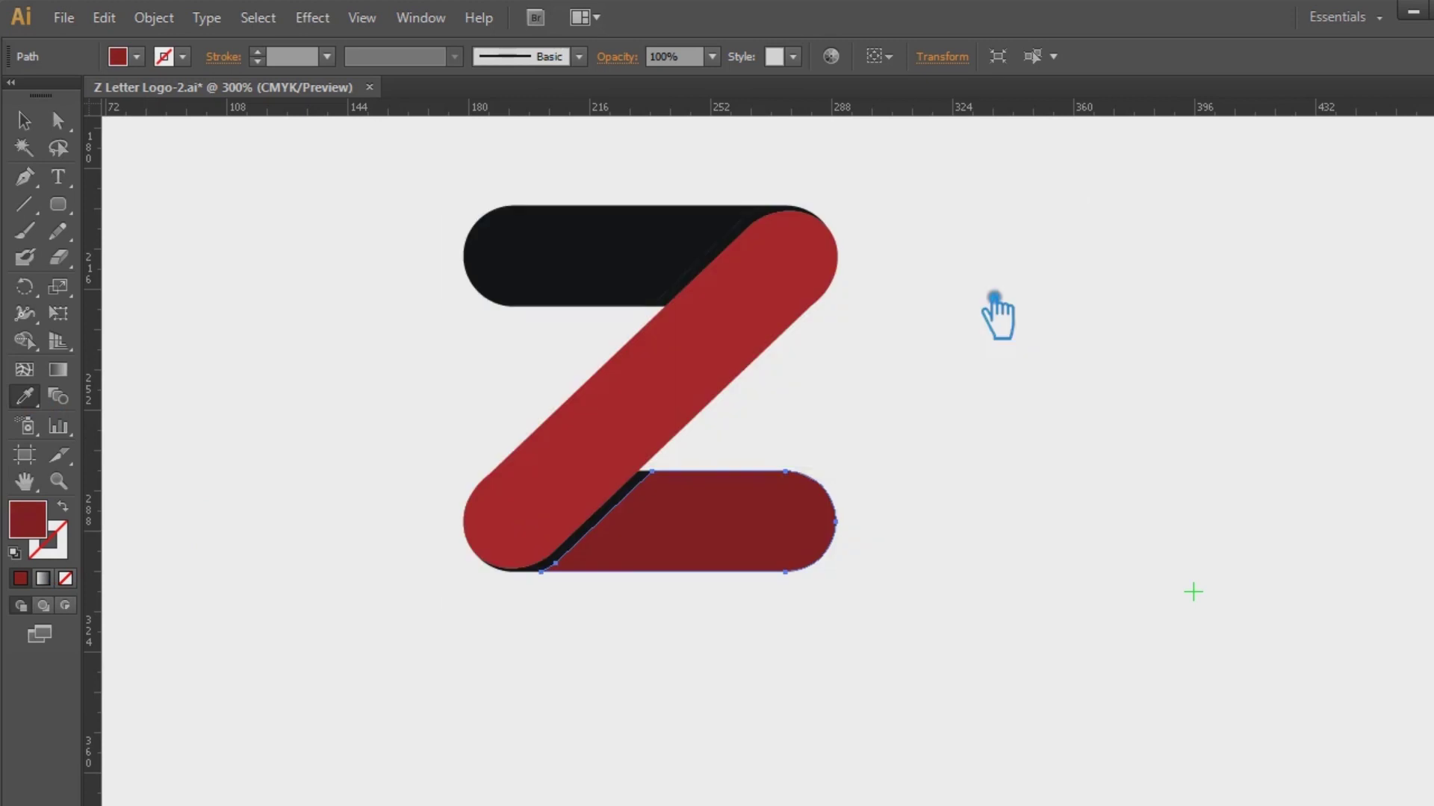
double_click(38, 528)
drag(747, 429, 776, 432)
click(1033, 290)
- Copy the lower bar's dark red fill onto the upper bar
ctrl+click(564, 298)
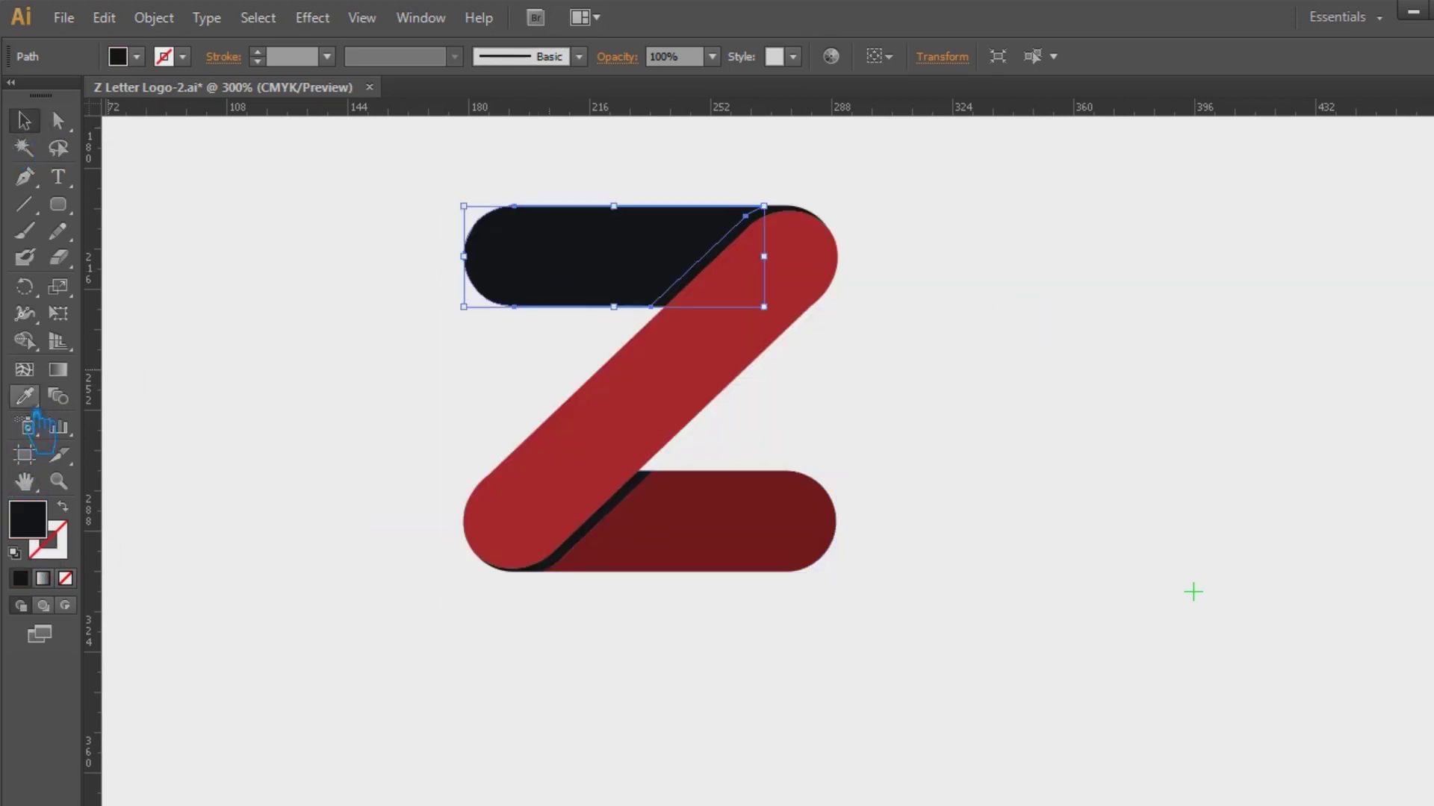
click(680, 556)
key(v)
click(956, 321)
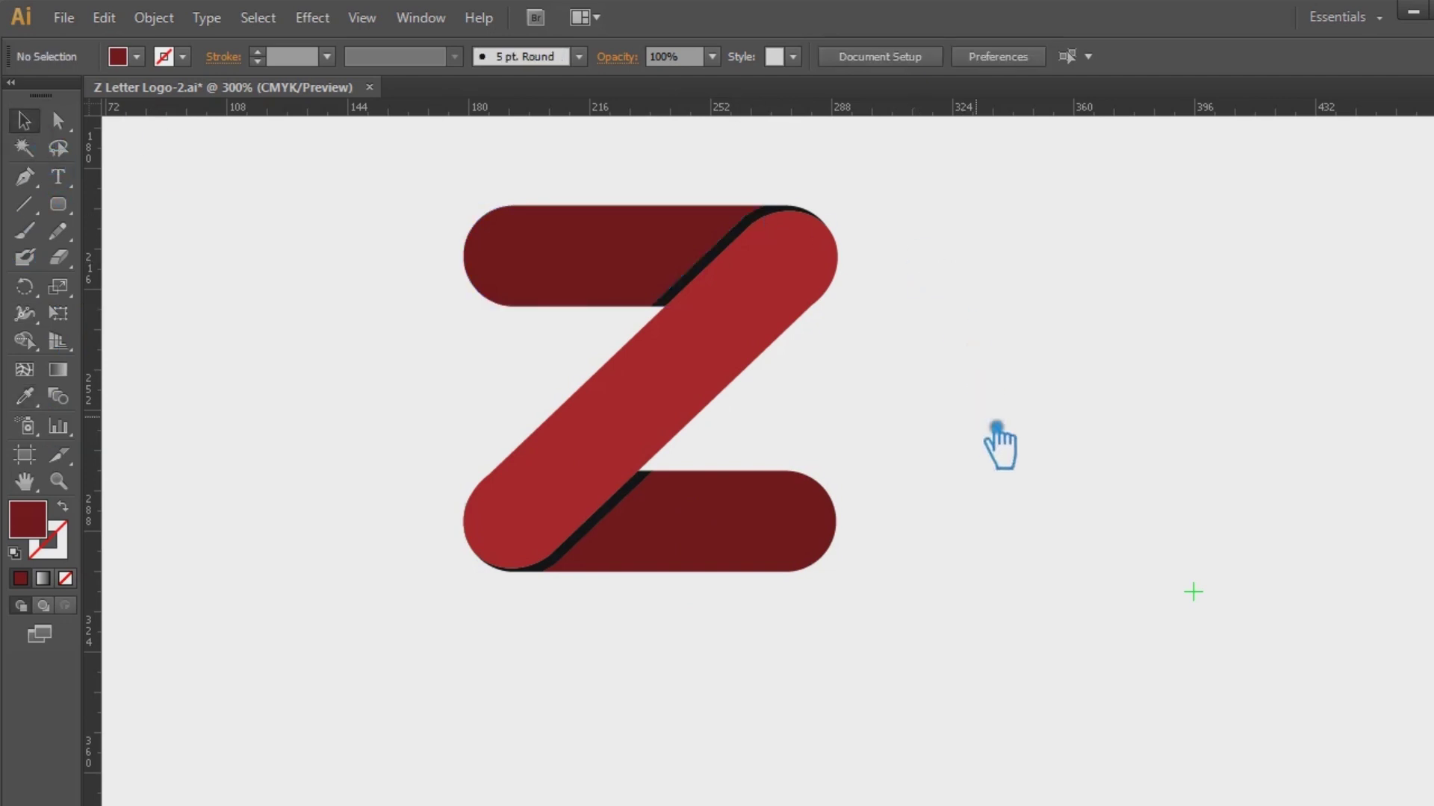
- Delete the two thin black strips between the diagonal and the upper and lower bars
ctrl+click(732, 272)
key(Delete)
ctrl+click(690, 538)
key(Delete)
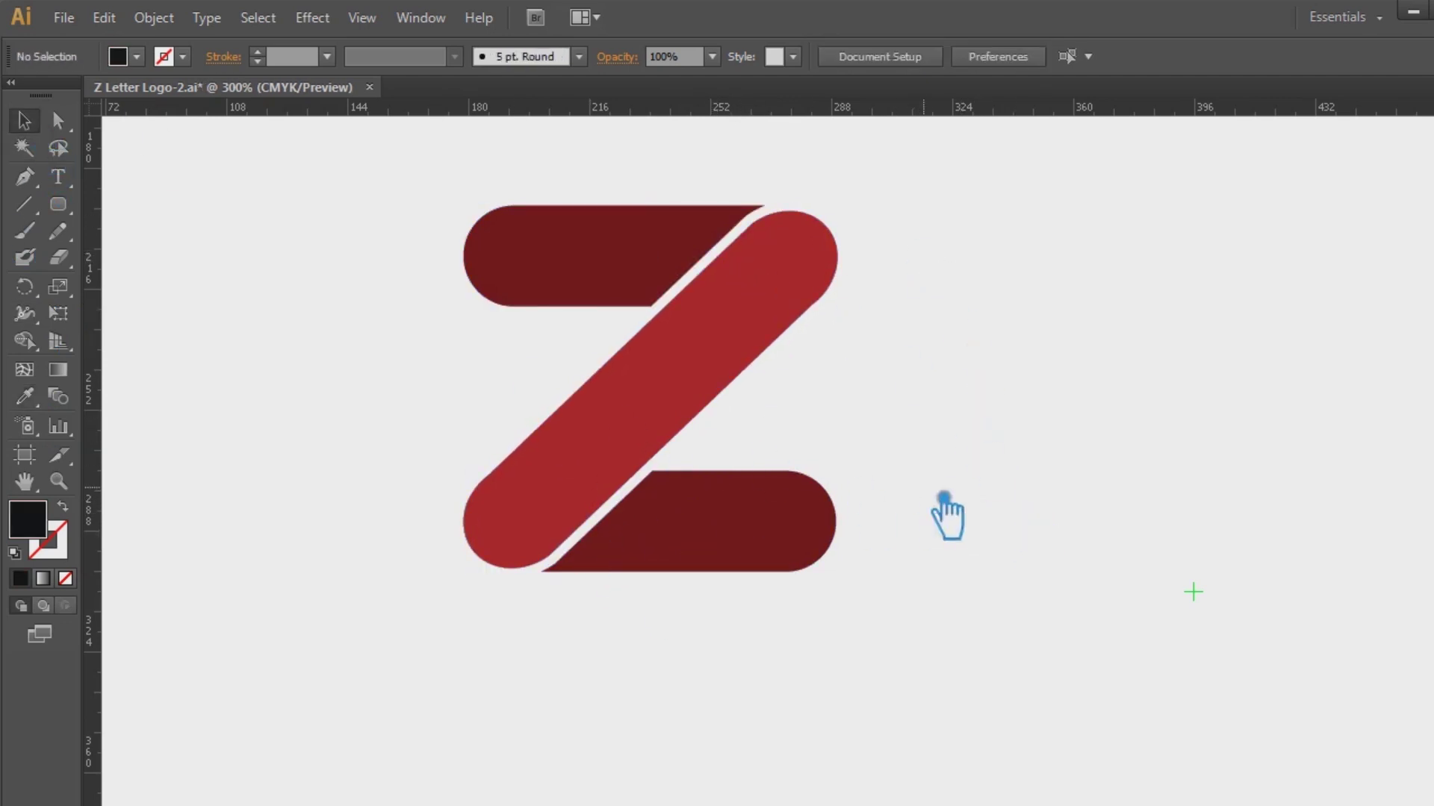
- Restore the deleted strip between the diagonal and the lower bar and apply the lower bar's dark red to it
key(ctrl+z)
click(942, 407)
click(612, 496)
click(616, 499)
click(24, 397)
click(713, 537)
click(25, 120)
- Lighten the lower bar's fill to the brighter dark red 8E000B
click(975, 486)
click(809, 512)
double_click(41, 523)
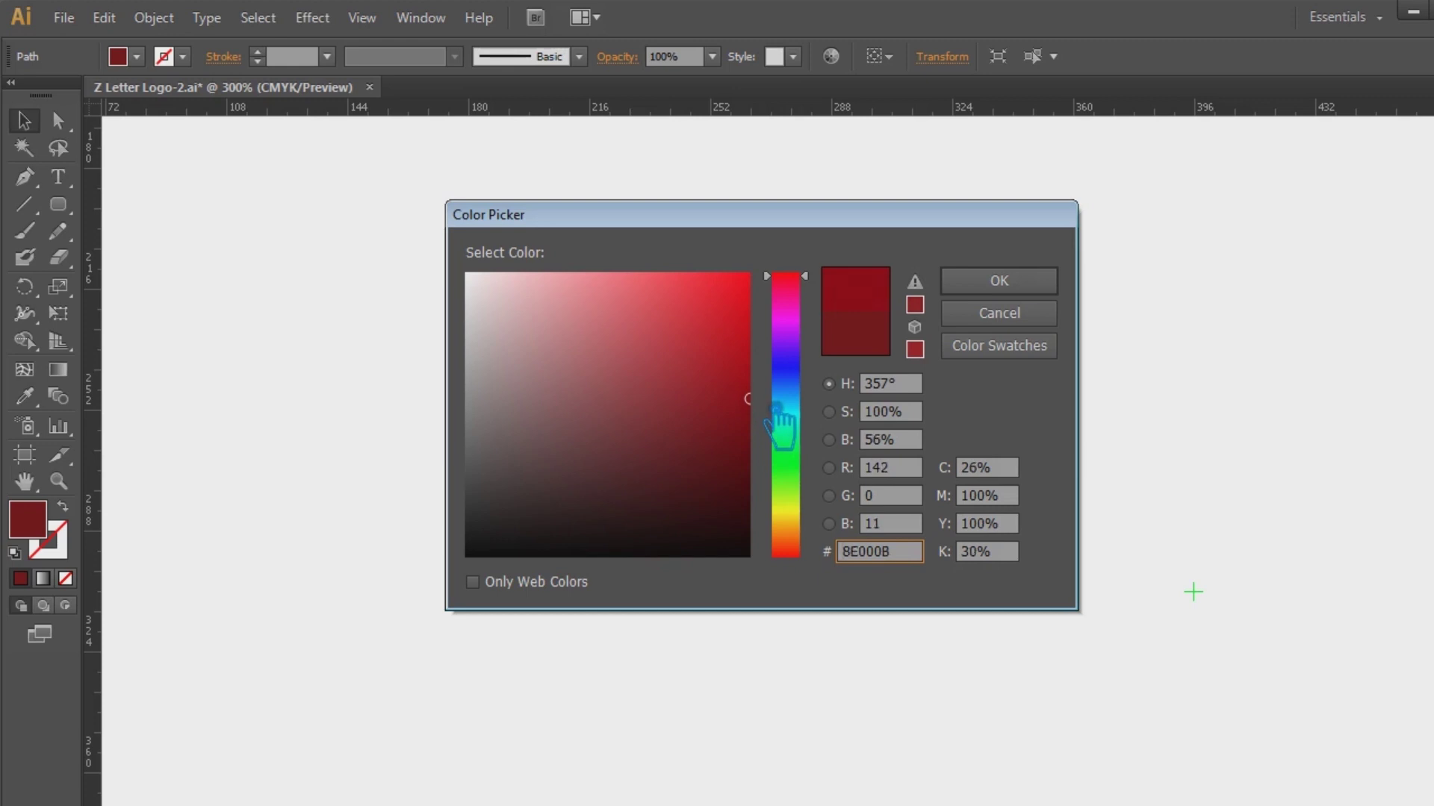
click(999, 284)
- Set the strip between the diagonal and the lower bar to the deep maroon 5B0007 as a shadow
click(605, 258)
click(638, 521)
double_click(45, 525)
drag(742, 471, 787, 486)
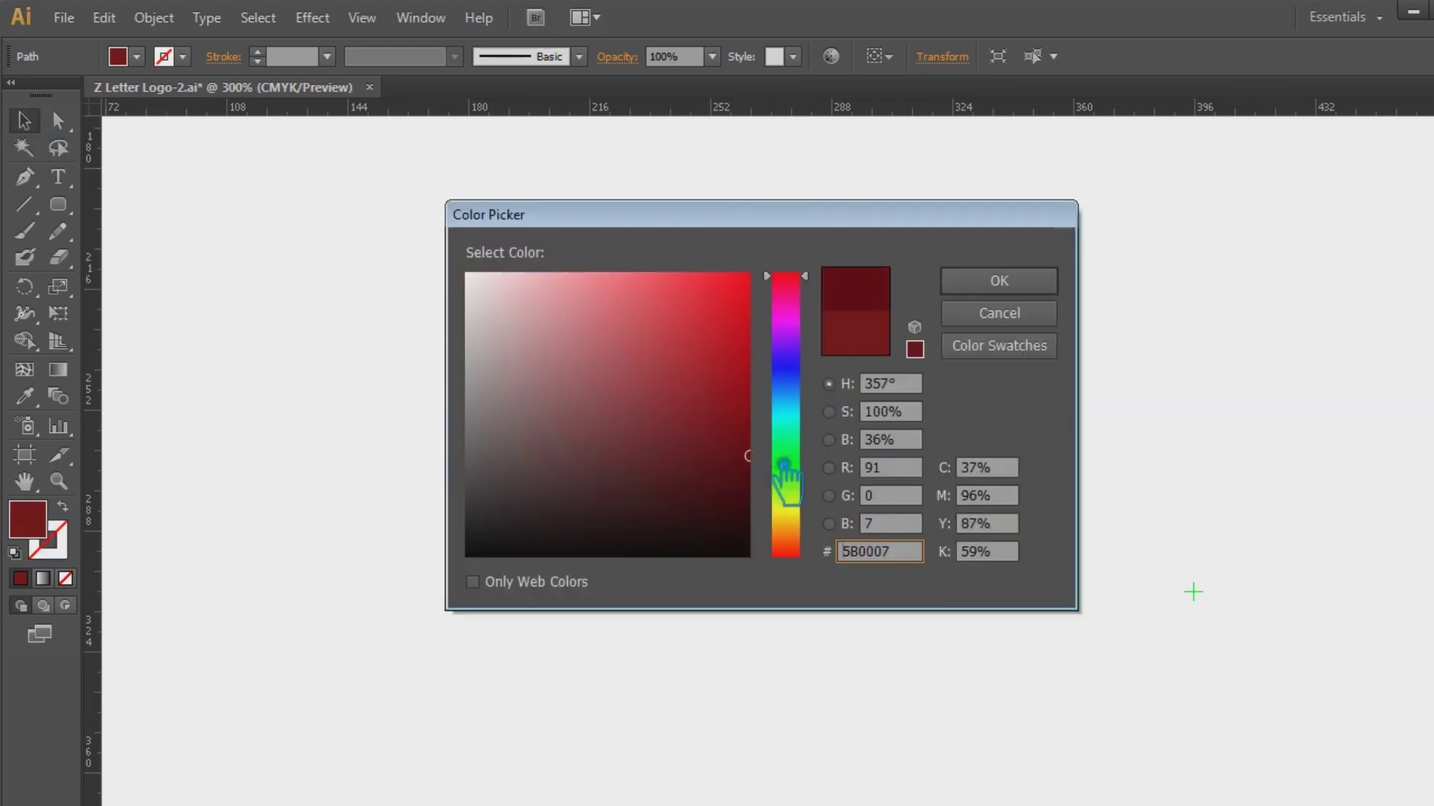
click(978, 290)
- Copy the lower bar's fill colour onto the upper bar
click(597, 273)
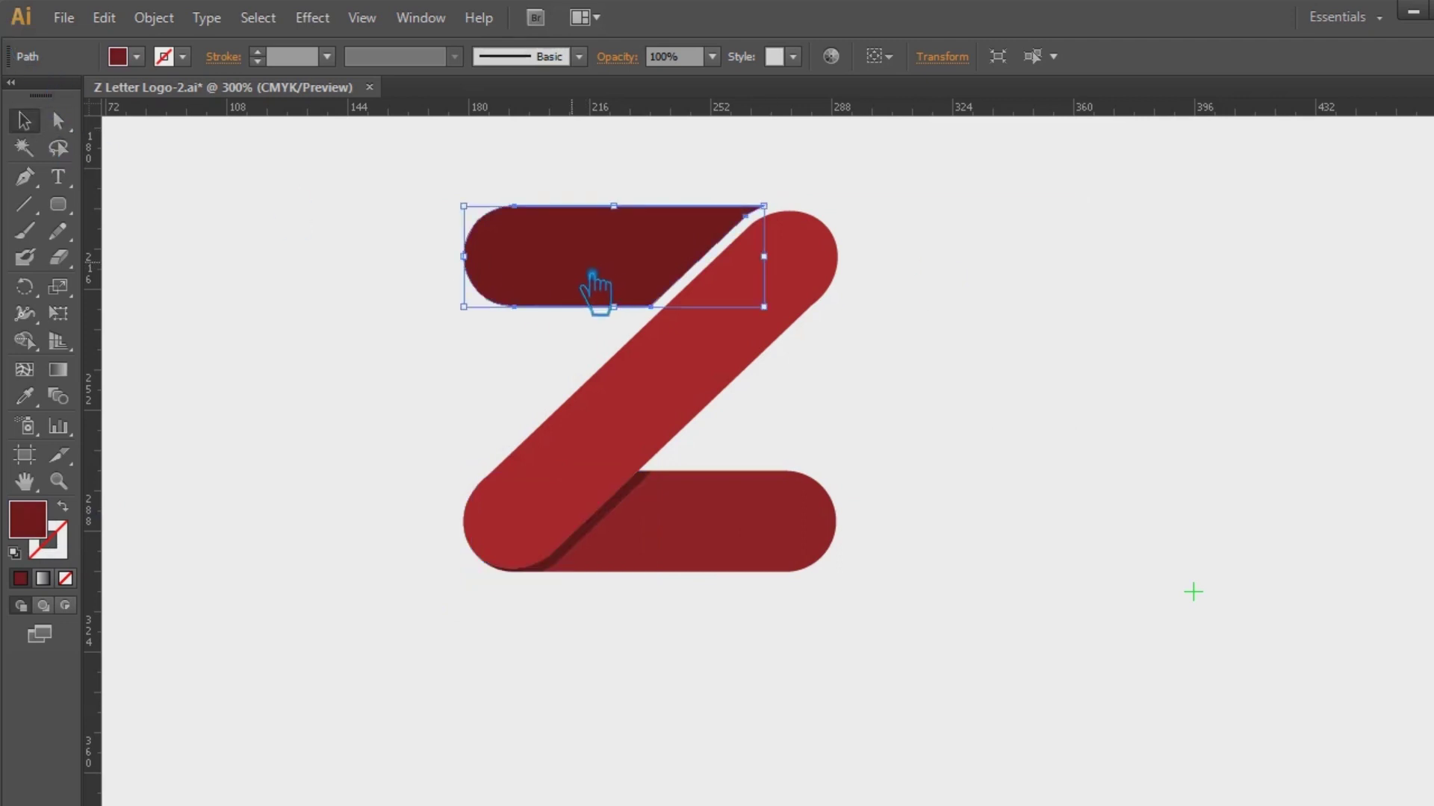
click(736, 543)
key(v)
click(993, 328)
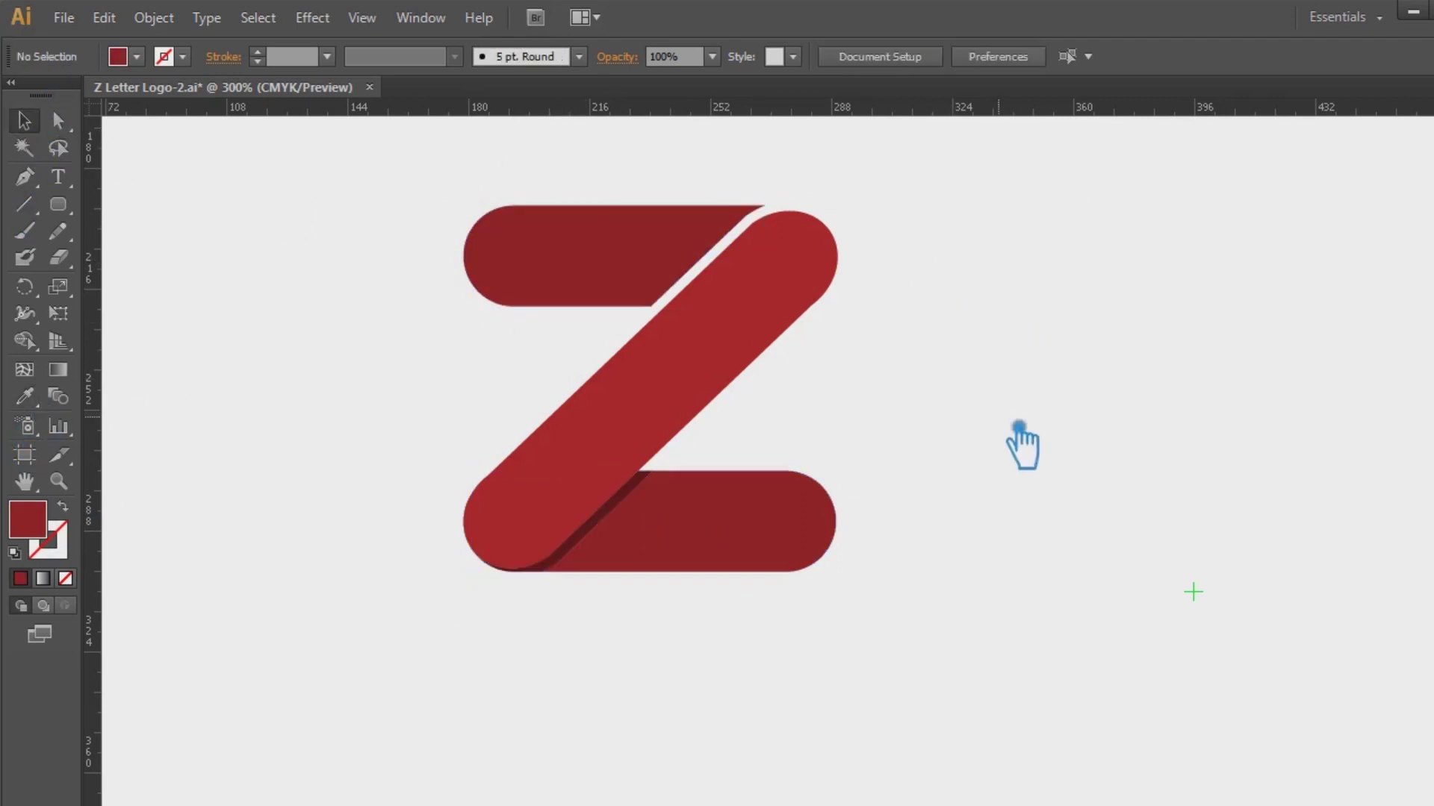
- Group all pieces of the Z and move the group slightly right and down
drag(904, 697, 441, 175)
key(ctrl+g)
click(1032, 402)
drag(677, 423, 719, 446)
click(1072, 443)
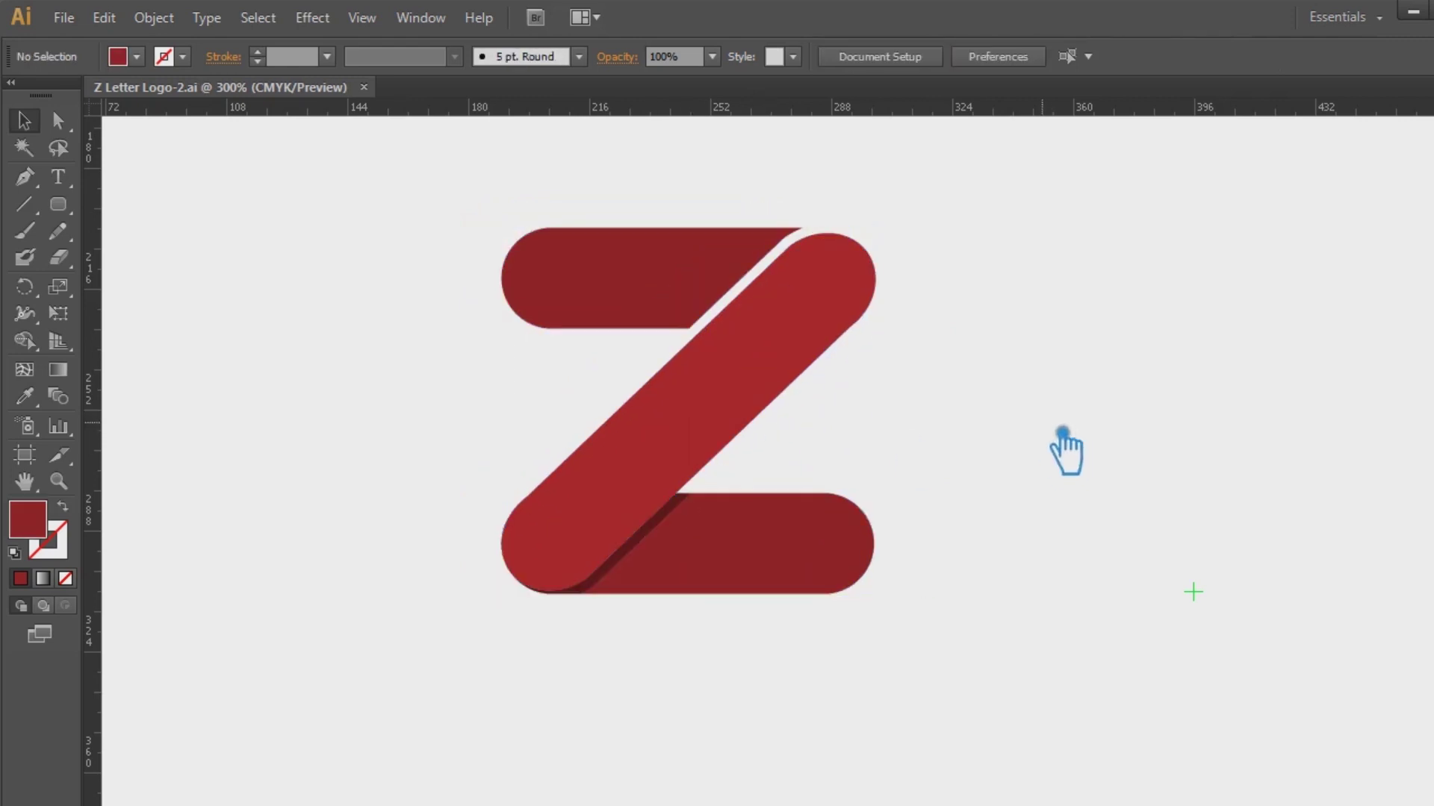
- Show the guides and nudge the Z group down until its lower bar is centred on the lower horizontal guide
click(628, 304)
click(1005, 304)
click(58, 203)
click(159, 258)
key(v)
click(594, 299)
drag(493, 138, 576, 288)
key(ctrl+semicolon)
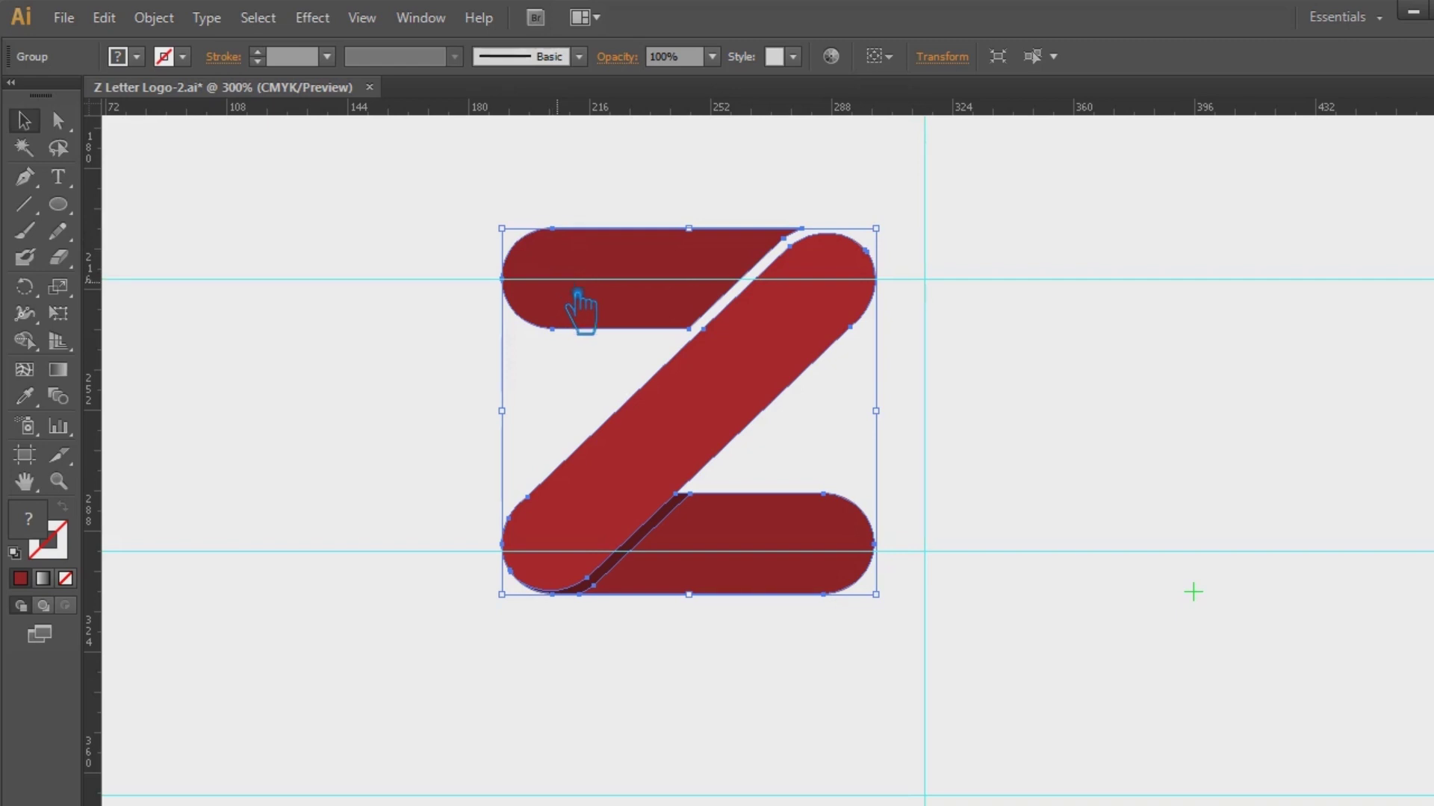
key(ctrl+z)
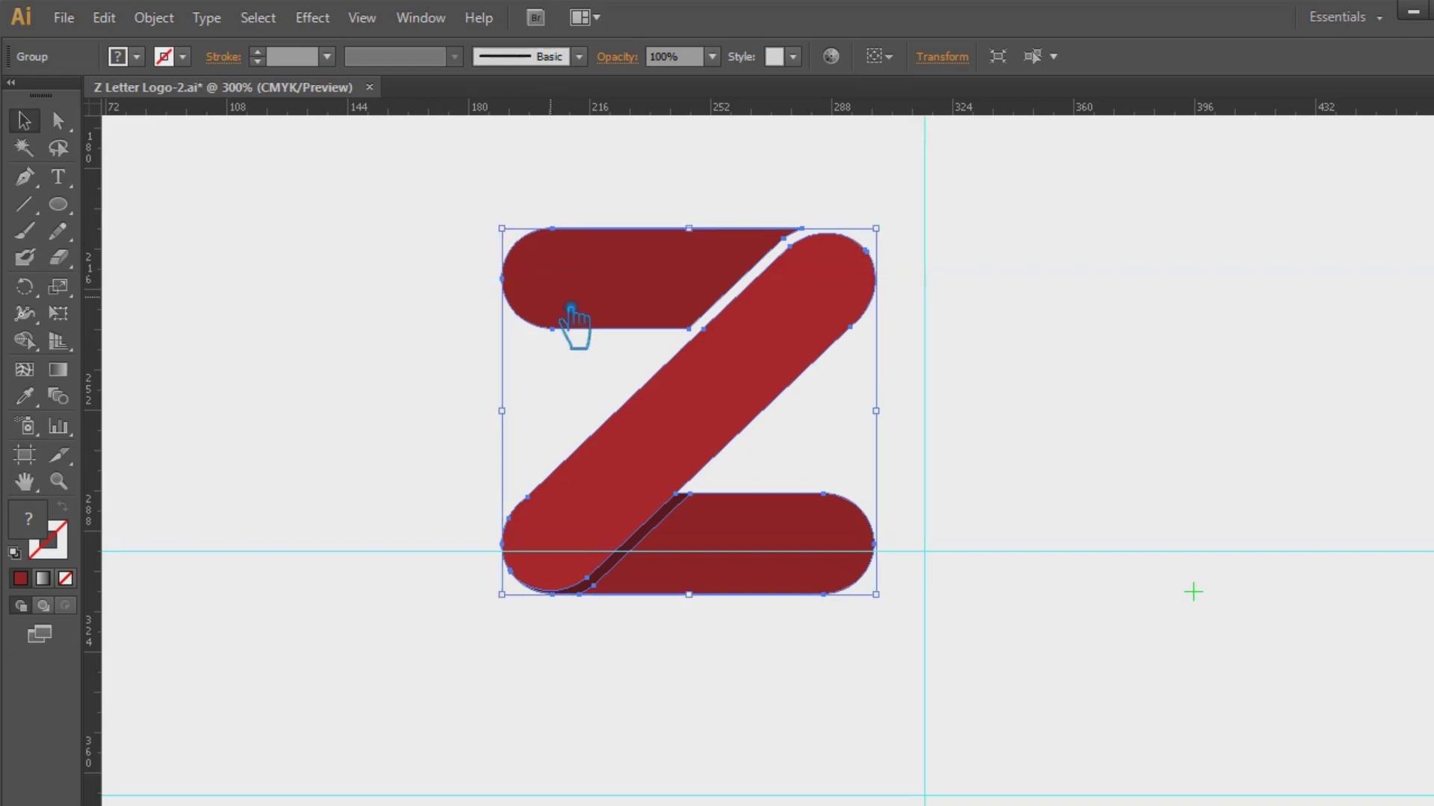
key(Down)
key(Down)
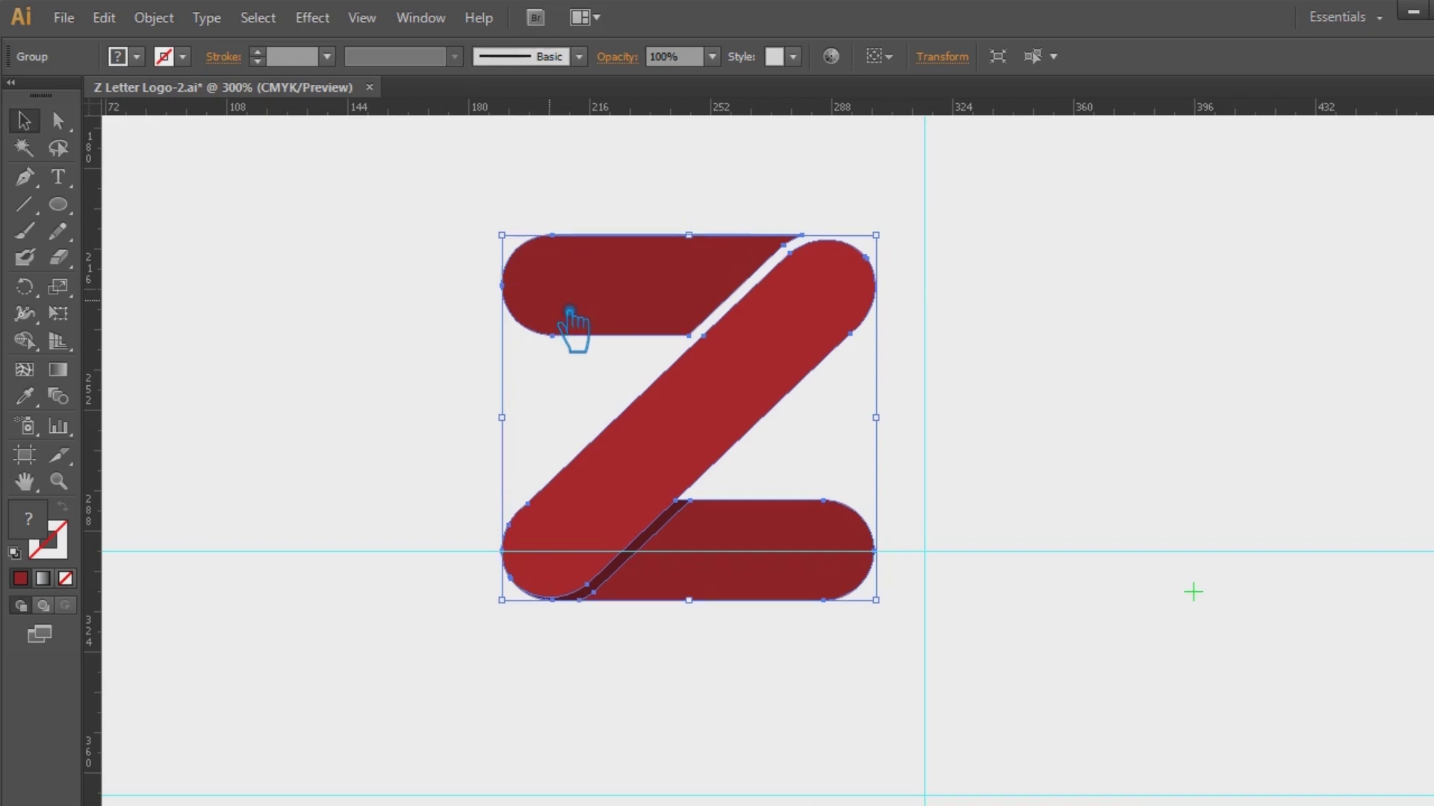
- Place a horizontal guide through the upper bar's centre and save the document
drag(454, 139, 504, 292)
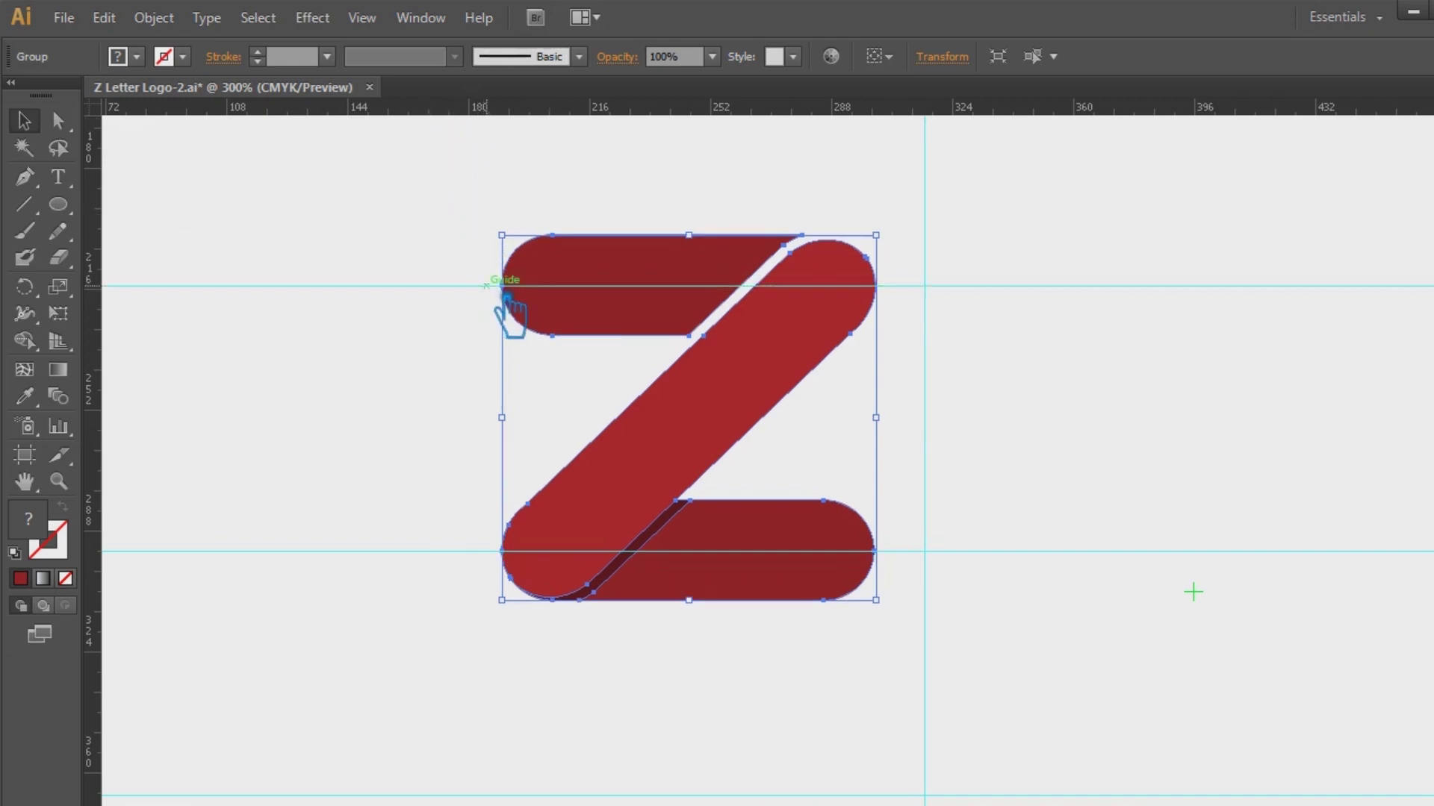
click(370, 345)
key(ctrl+s)
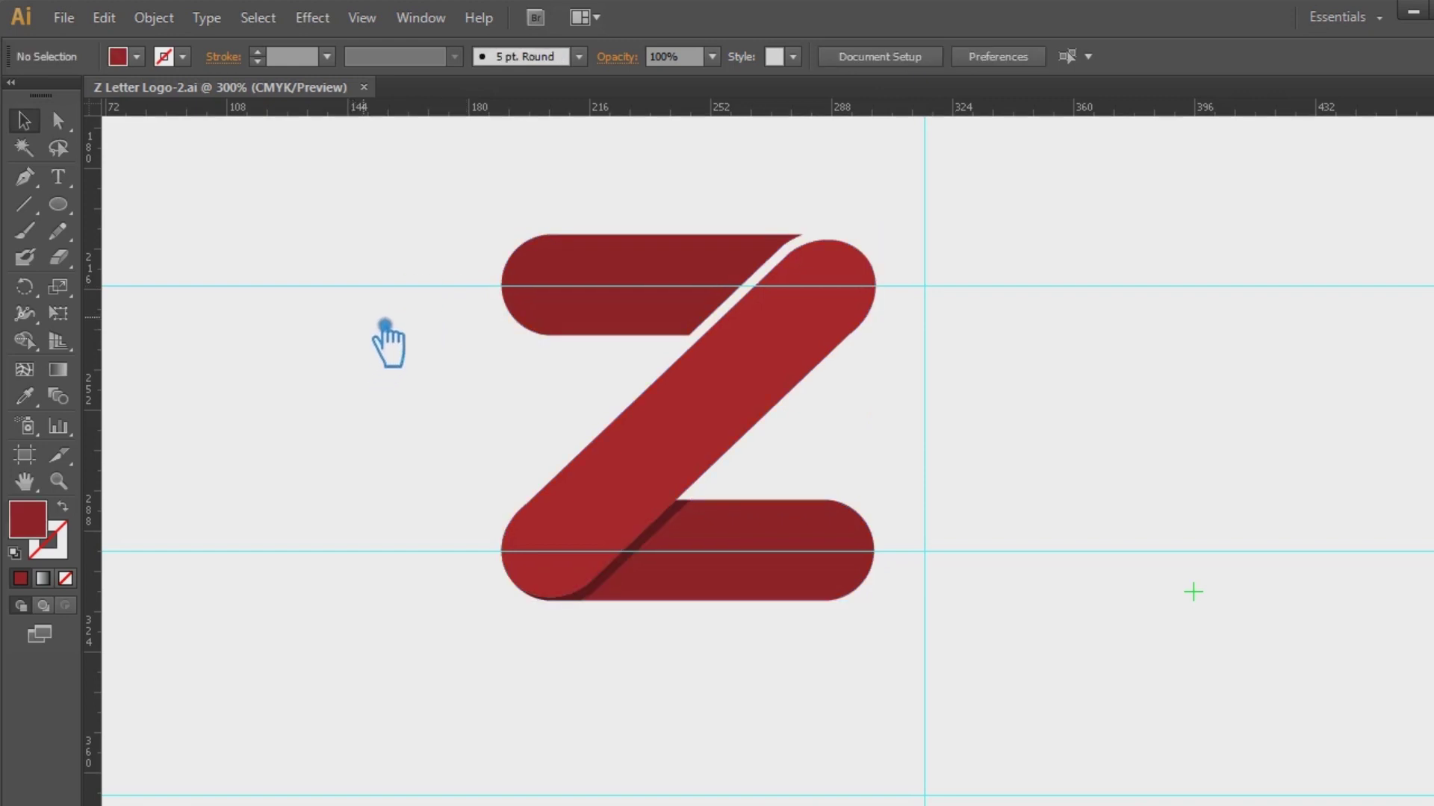
- Draw a circle about 36 pt wide centred on the upper bar's rounded end and enlarge it slightly from its centre
click(58, 204)
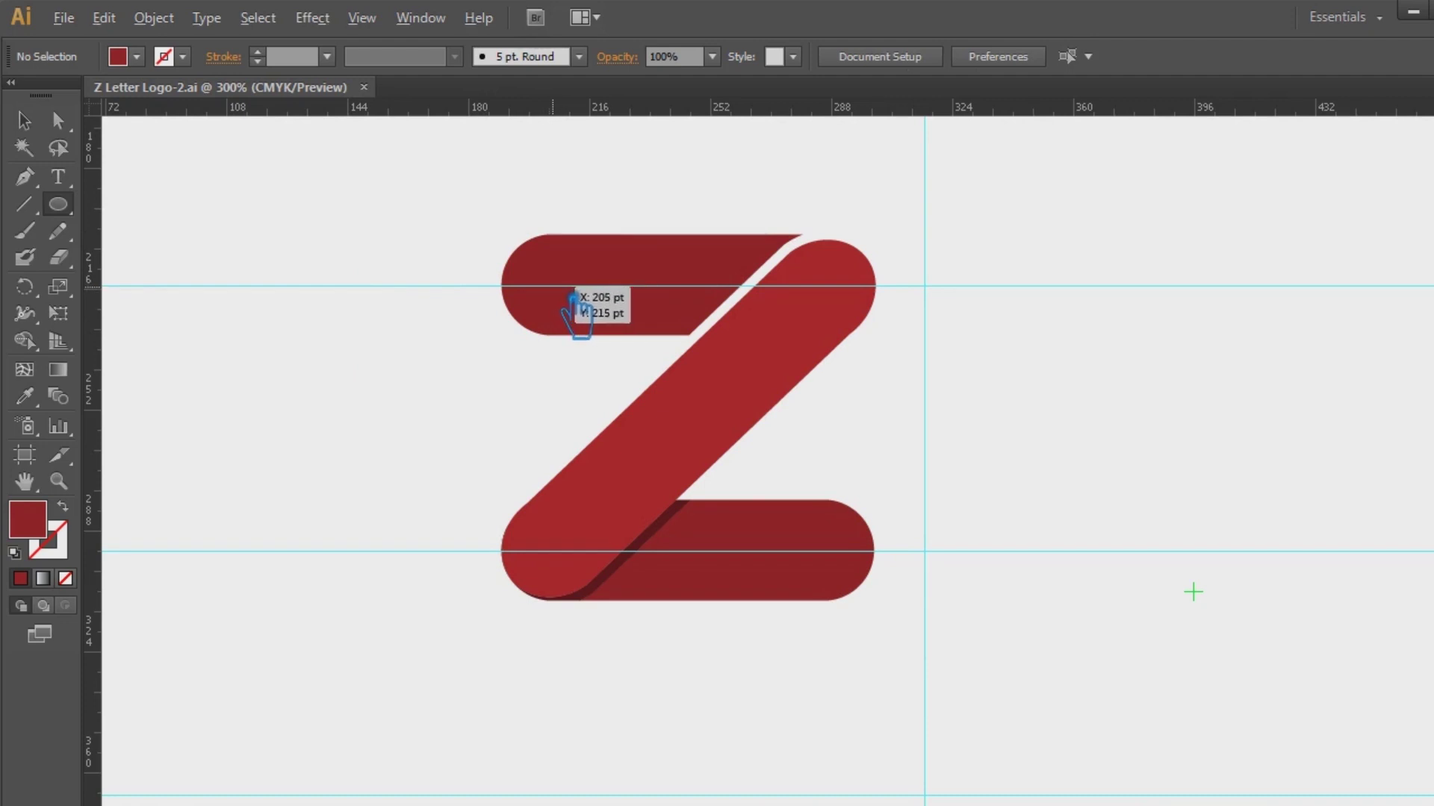
drag(579, 311, 635, 313)
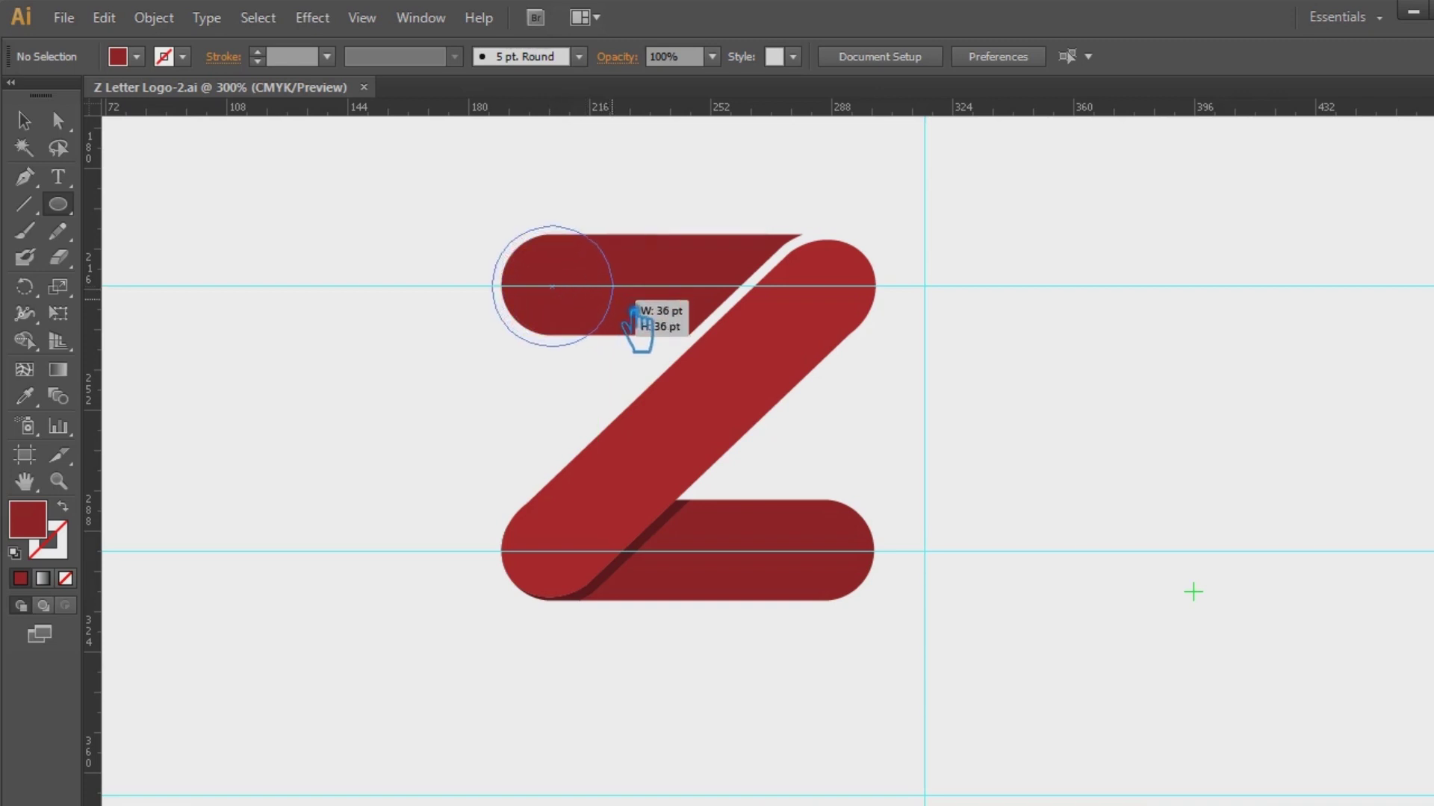
drag(636, 314, 635, 314)
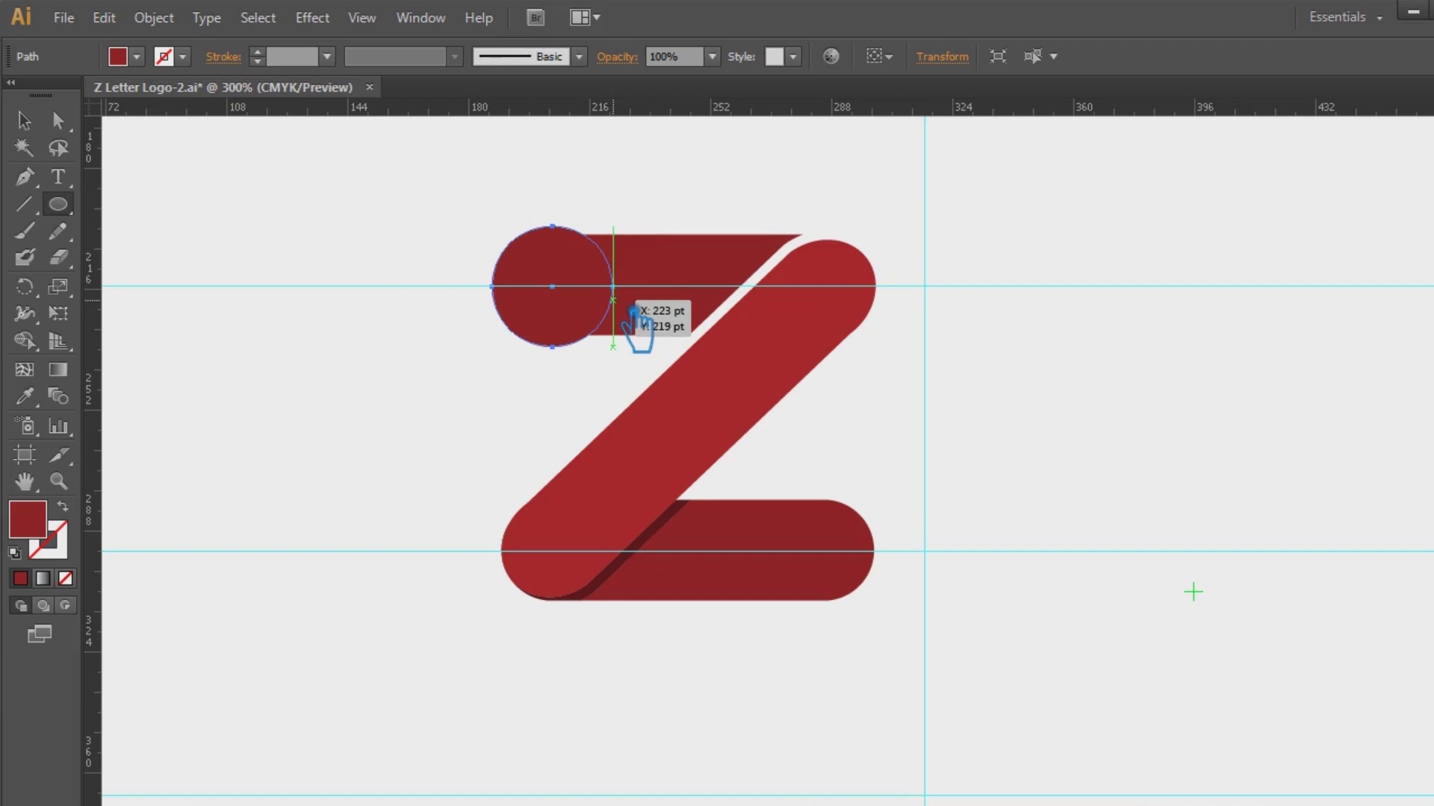
click(34, 122)
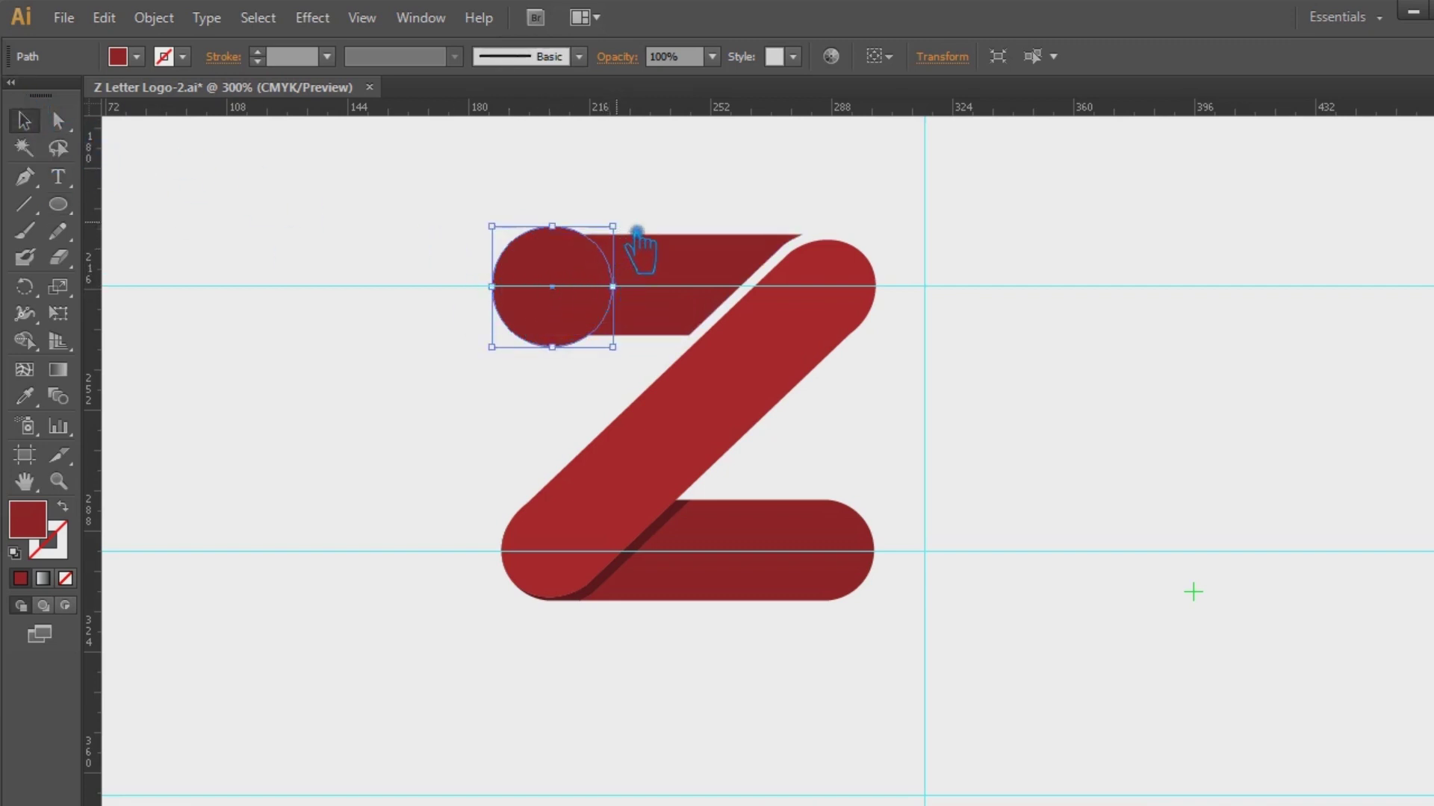
drag(631, 234, 646, 227)
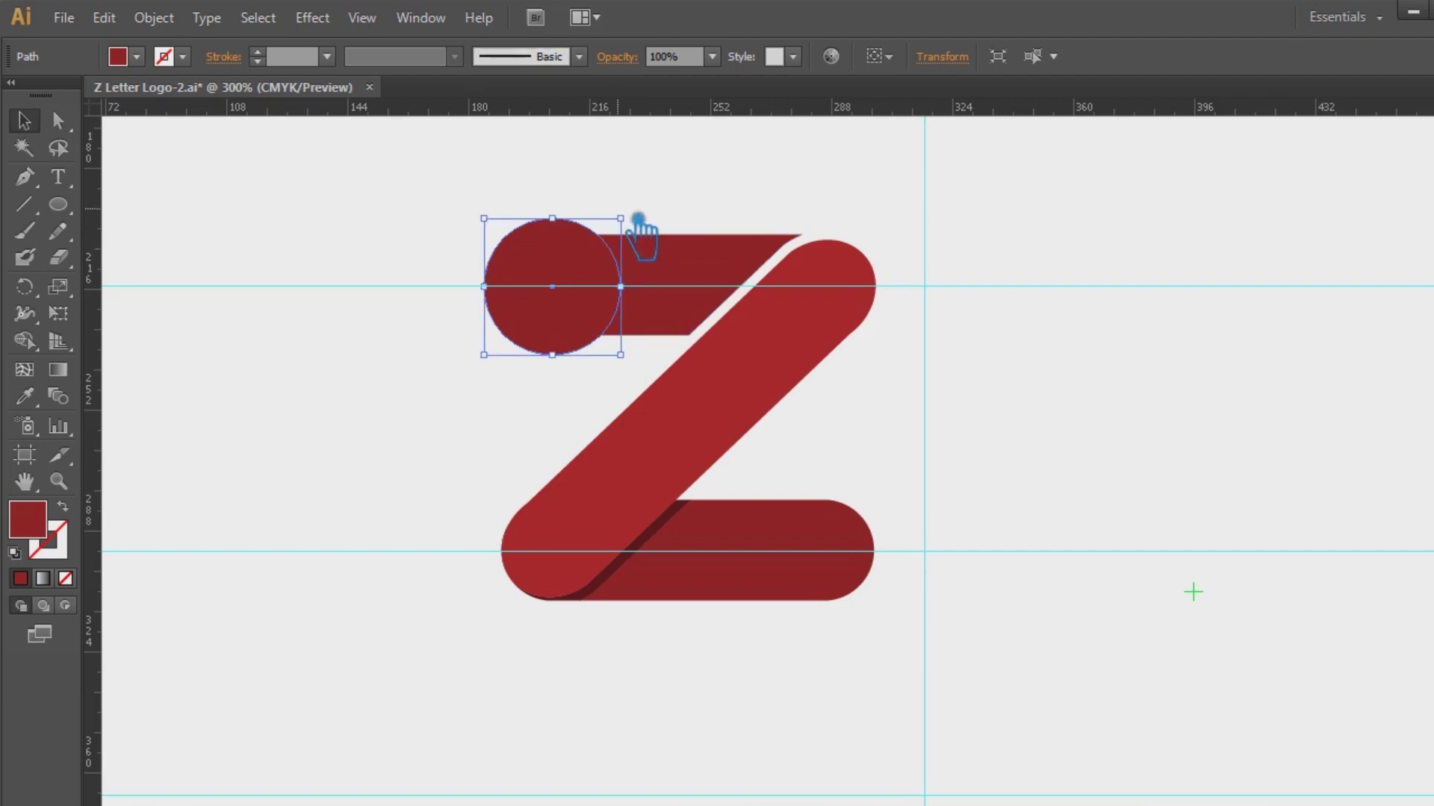
- Make a smaller concentric copy of the circle inside it and fine-tune the inner circle's size
drag(642, 228, 614, 254)
click(485, 211)
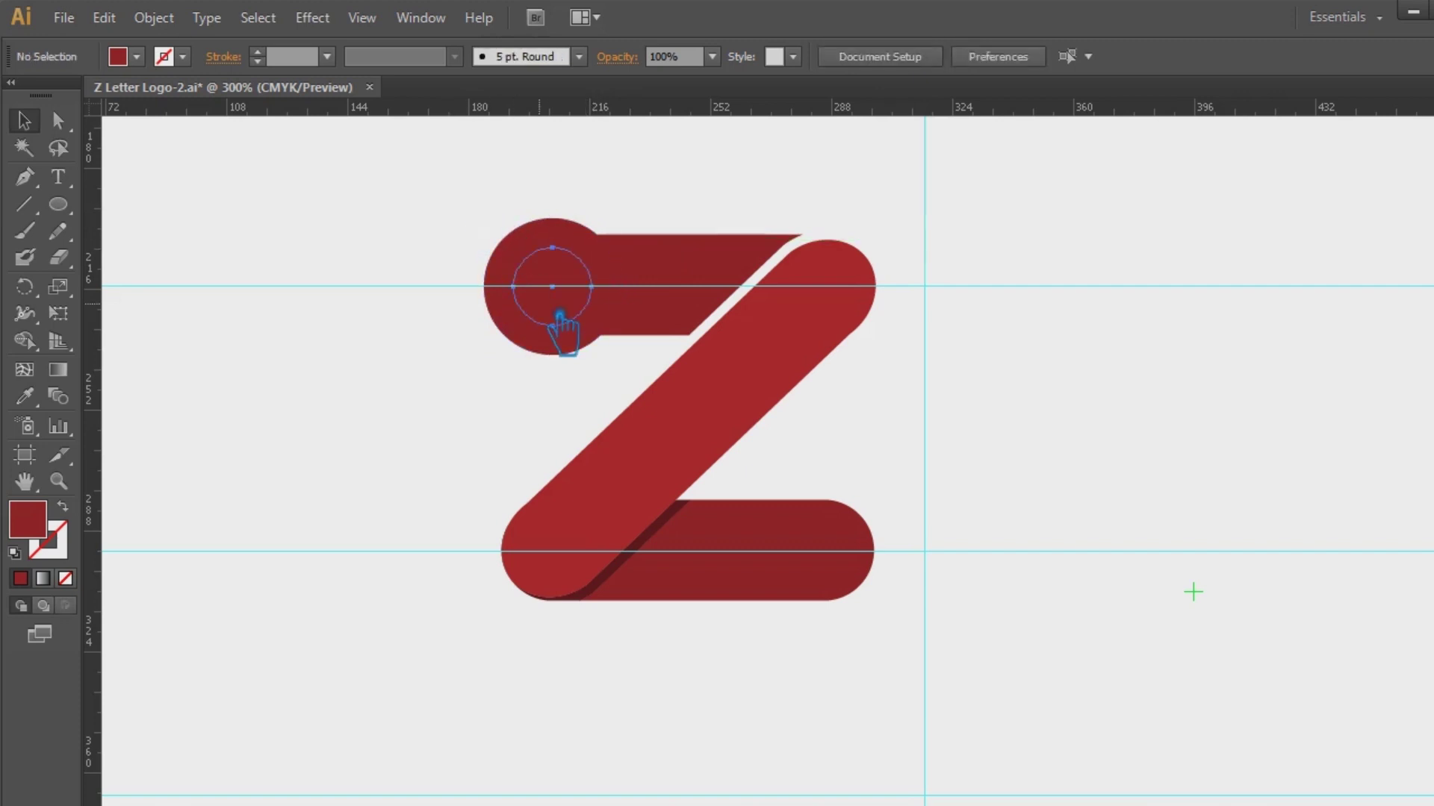
click(559, 314)
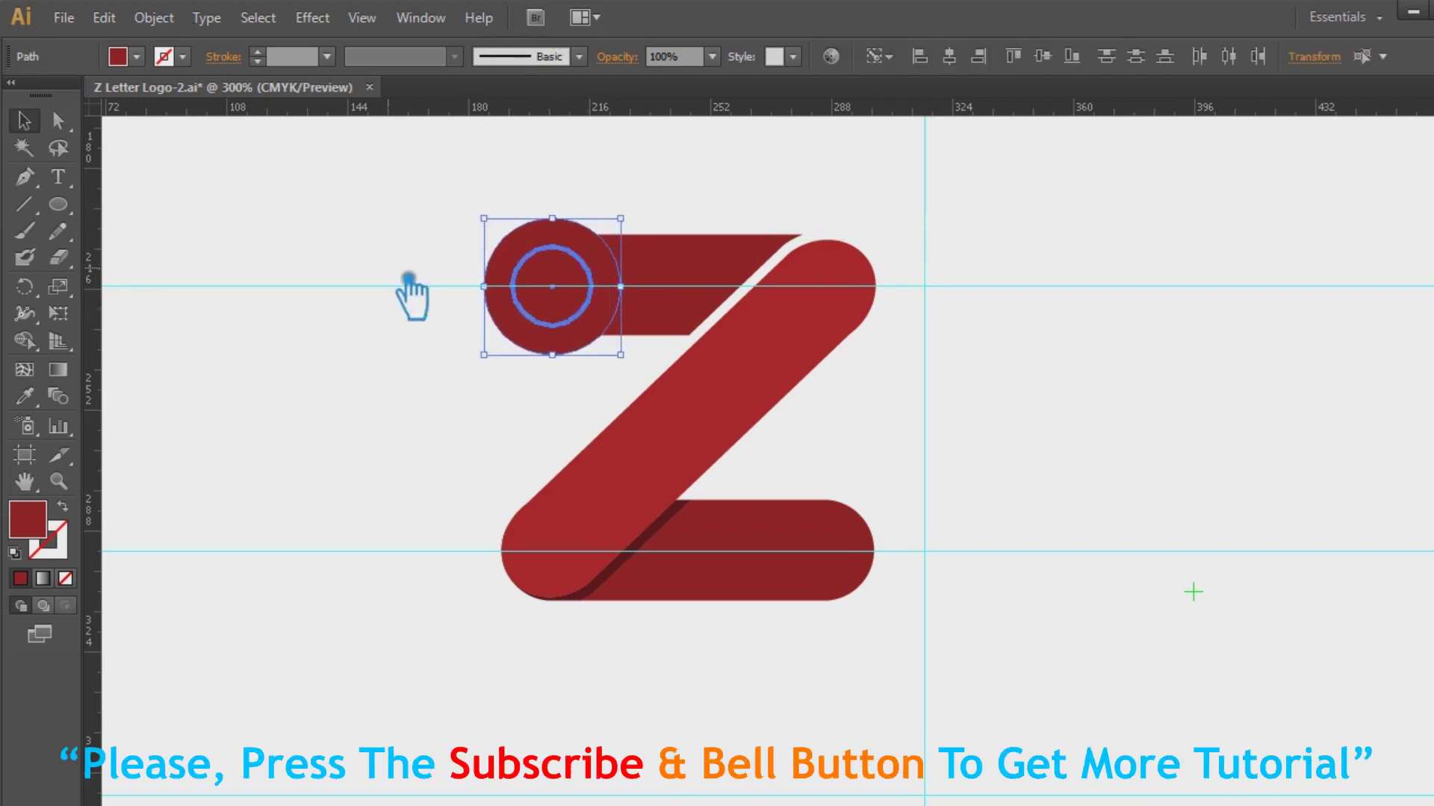
click(410, 294)
click(553, 289)
drag(610, 259, 624, 253)
- Select both concentric circles and copy them onto the lower bar's rounded end, centred on the lower guide
drag(444, 200, 623, 372)
click(1142, 360)
click(541, 252)
shift+click(554, 241)
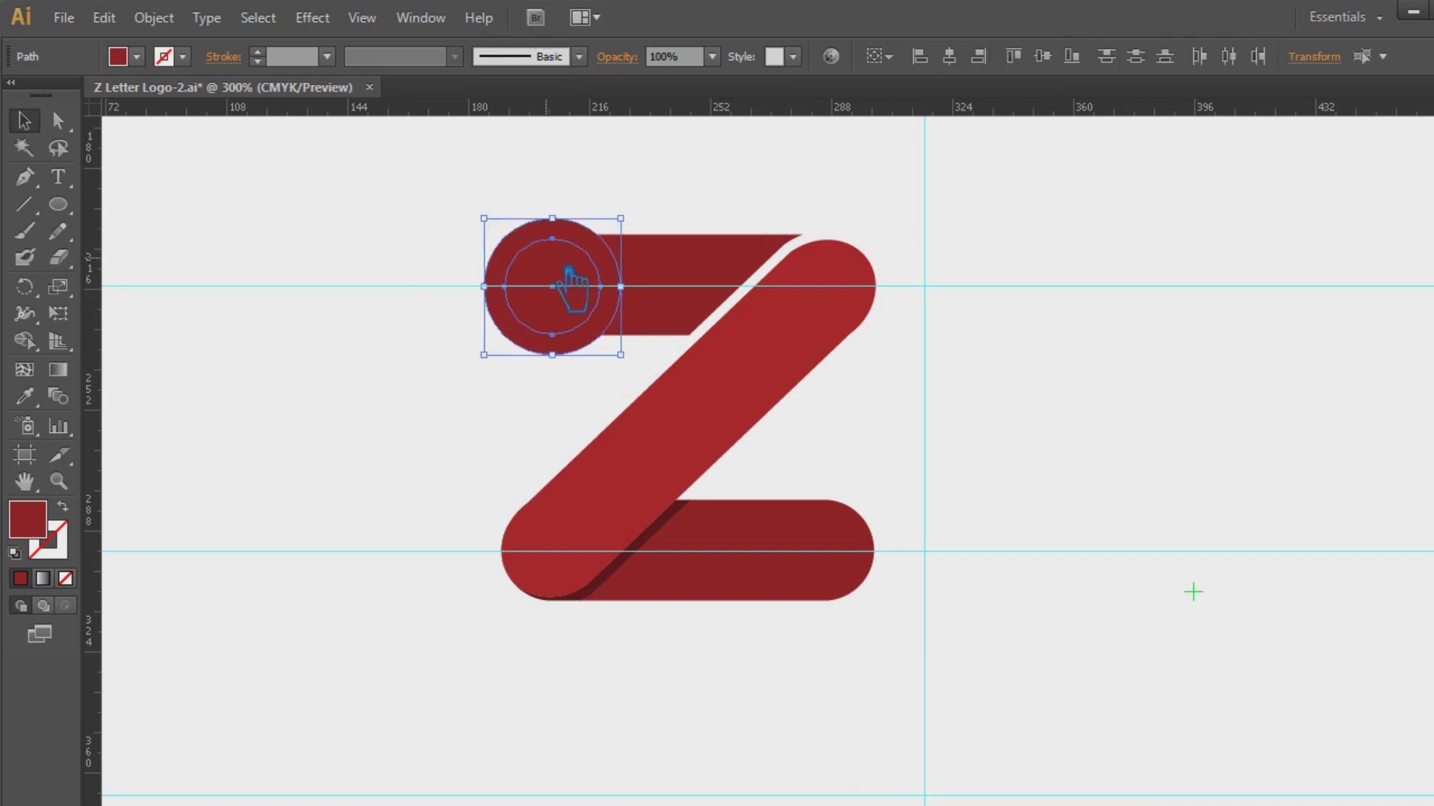
mouse_move(587, 302)
mouse_down()
mouse_move(886, 550)
mouse_move(889, 576)
mouse_move(893, 564)
mouse_move(868, 565)
mouse_up()
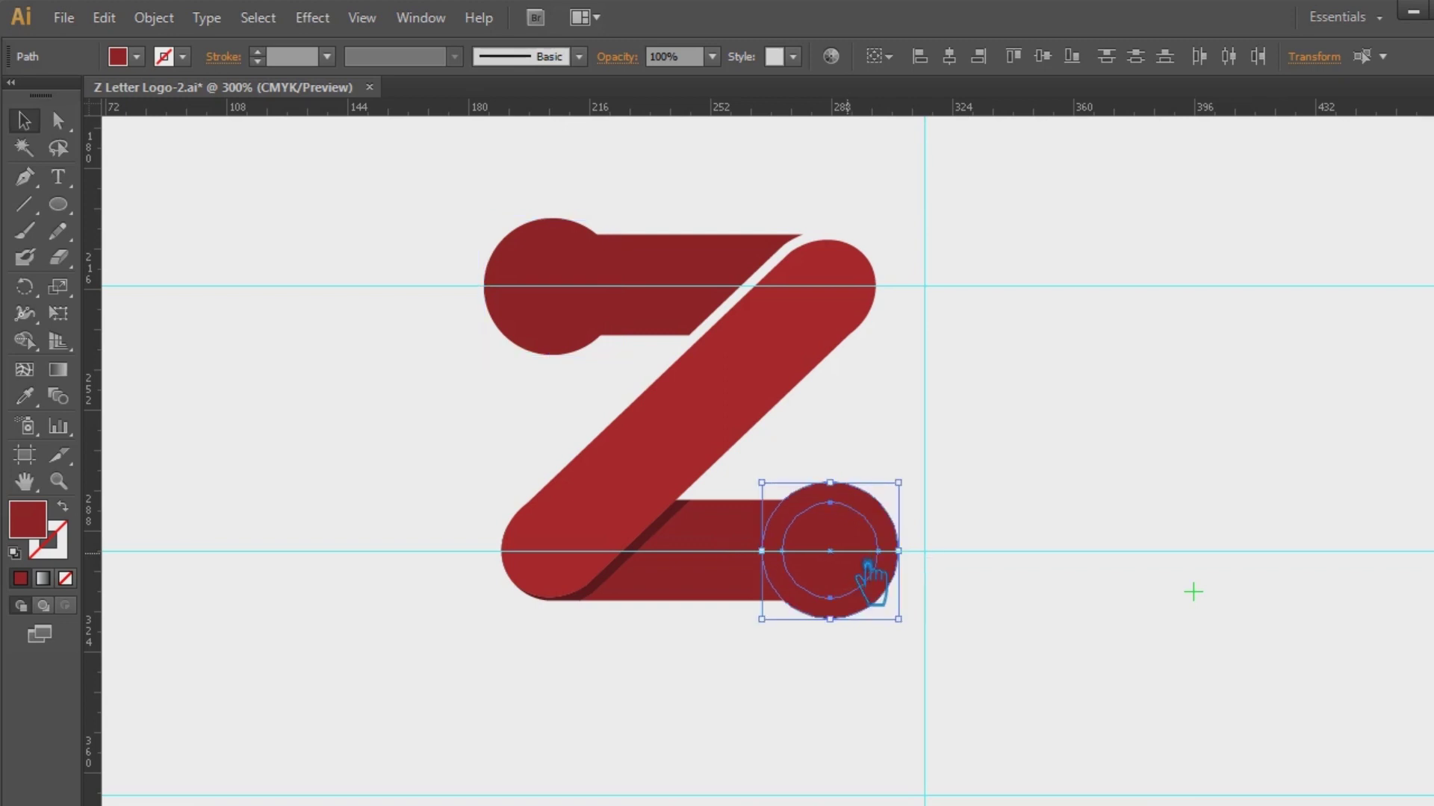
- Reposition the upper circle pair with its centre on the upper bar's left tip at the guide, and delete the leftover pair
click(570, 290)
click(491, 189)
click(512, 251)
shift+click(551, 288)
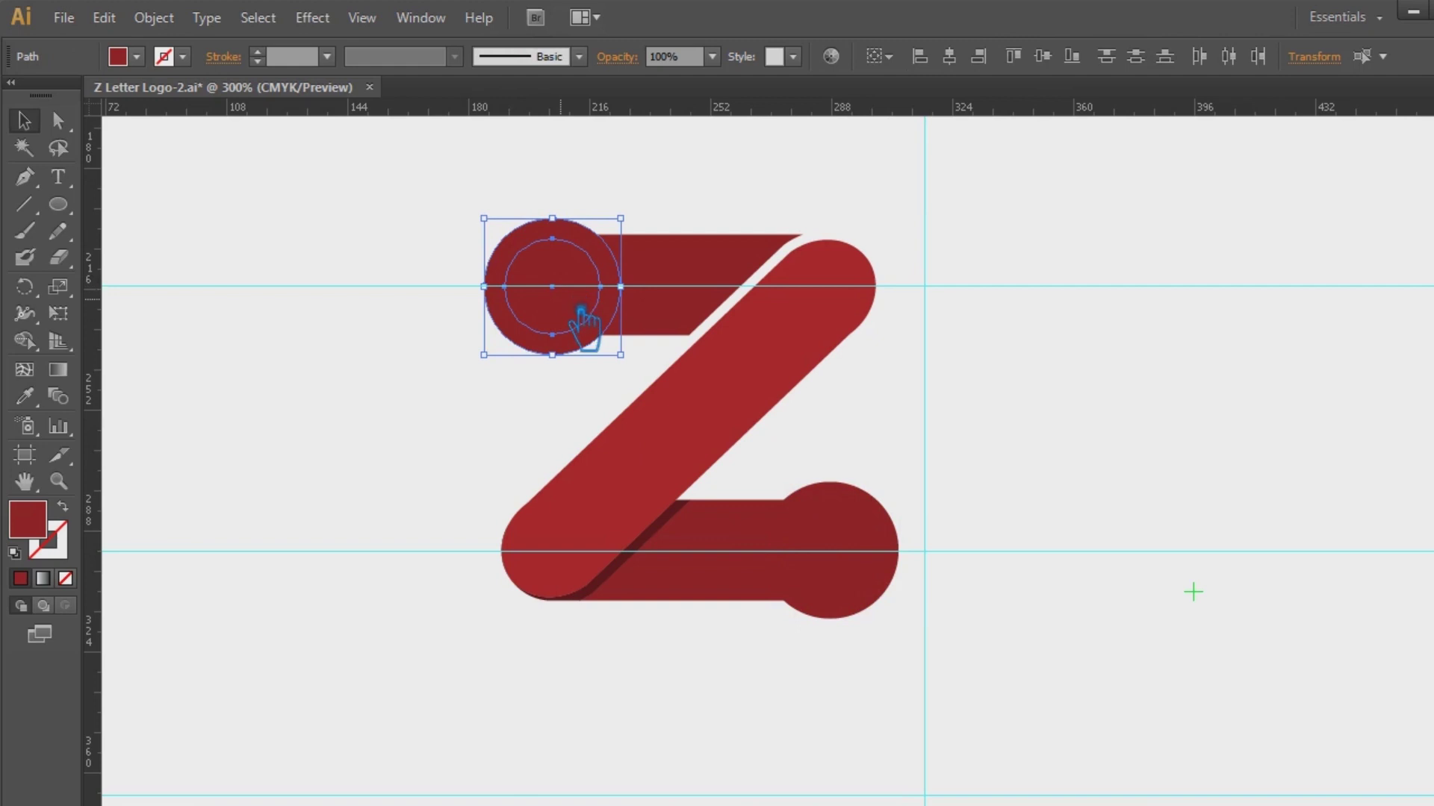
mouse_move(570, 310)
mouse_down()
mouse_move(415, 276)
mouse_move(458, 294)
mouse_move(560, 290)
mouse_up()
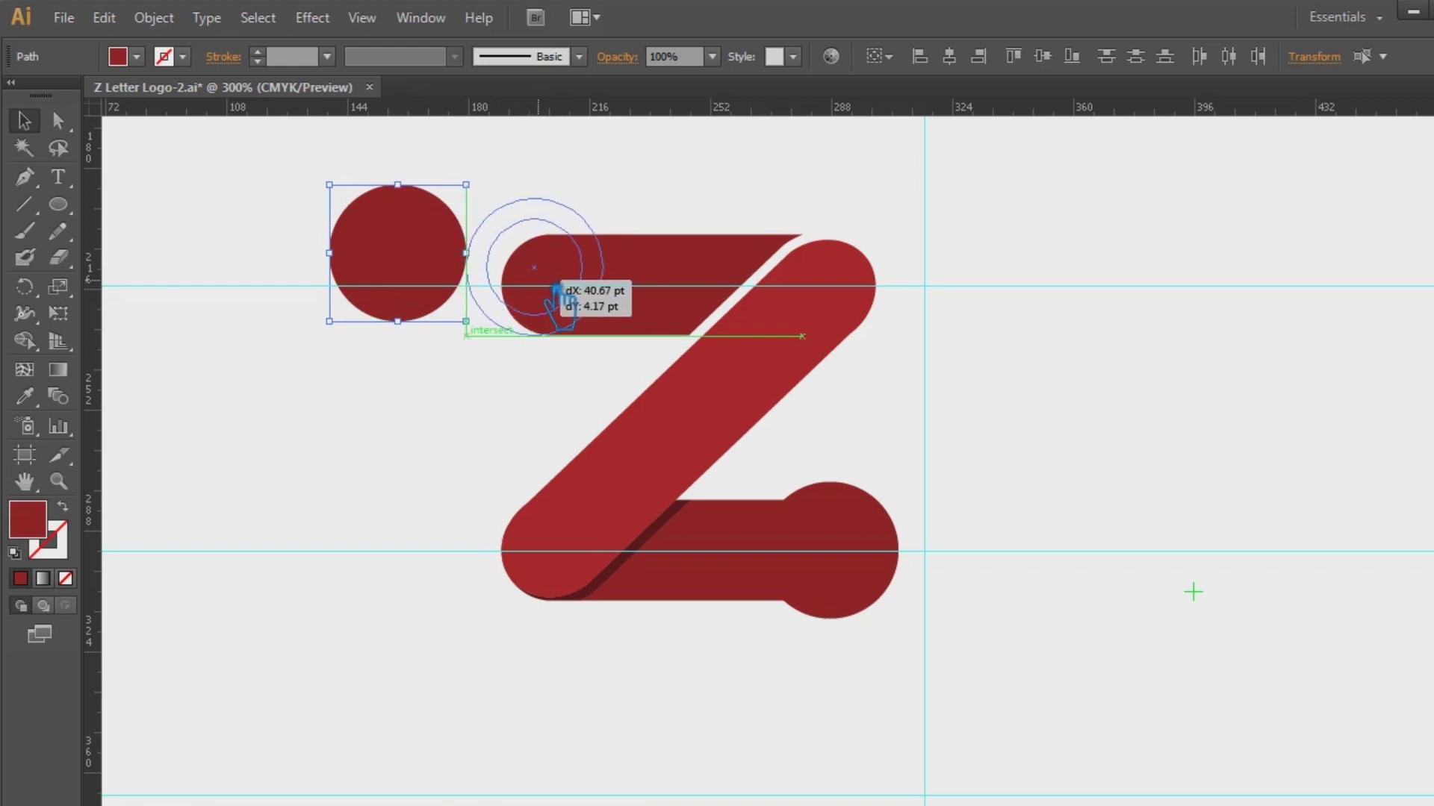
drag(557, 291, 525, 305)
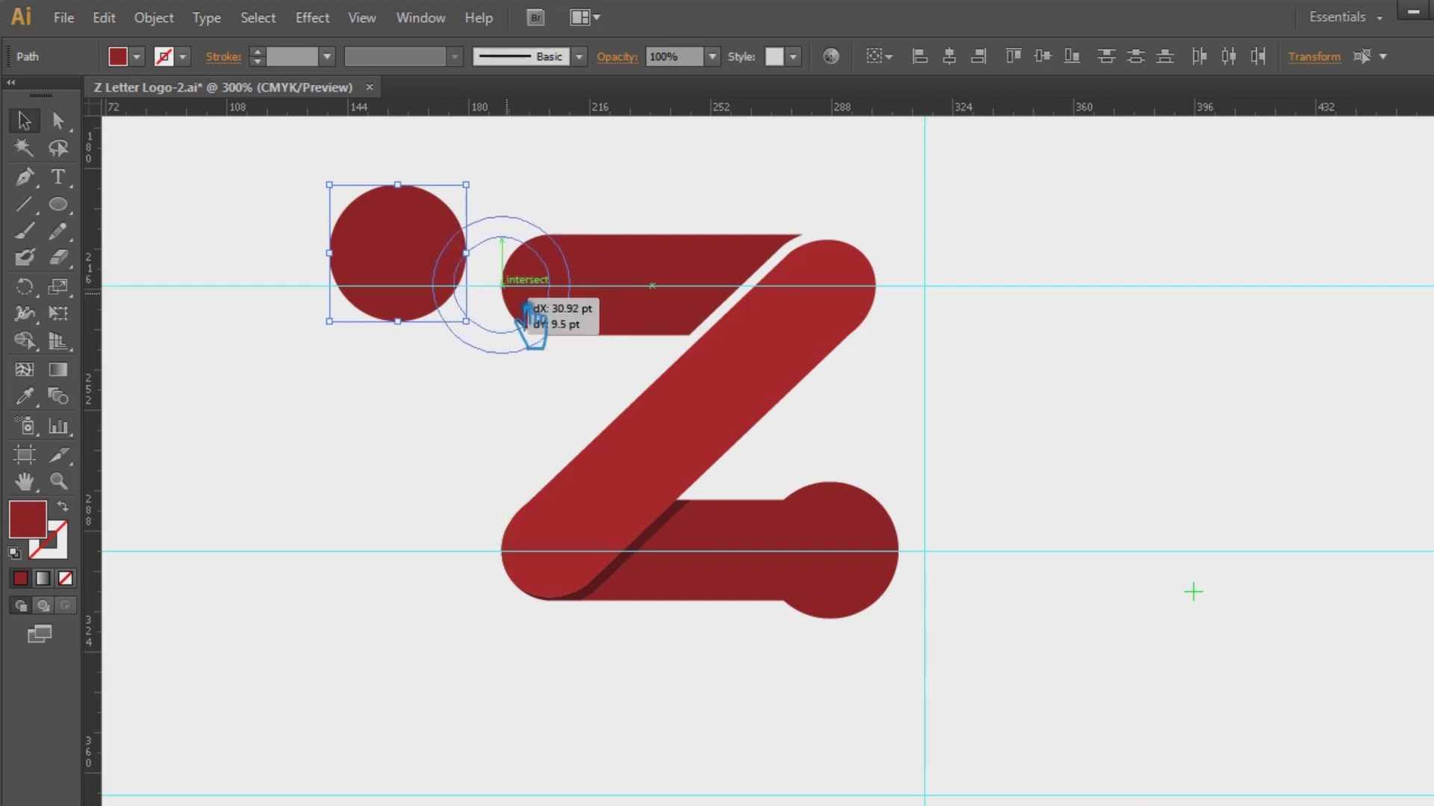
drag(526, 305, 527, 306)
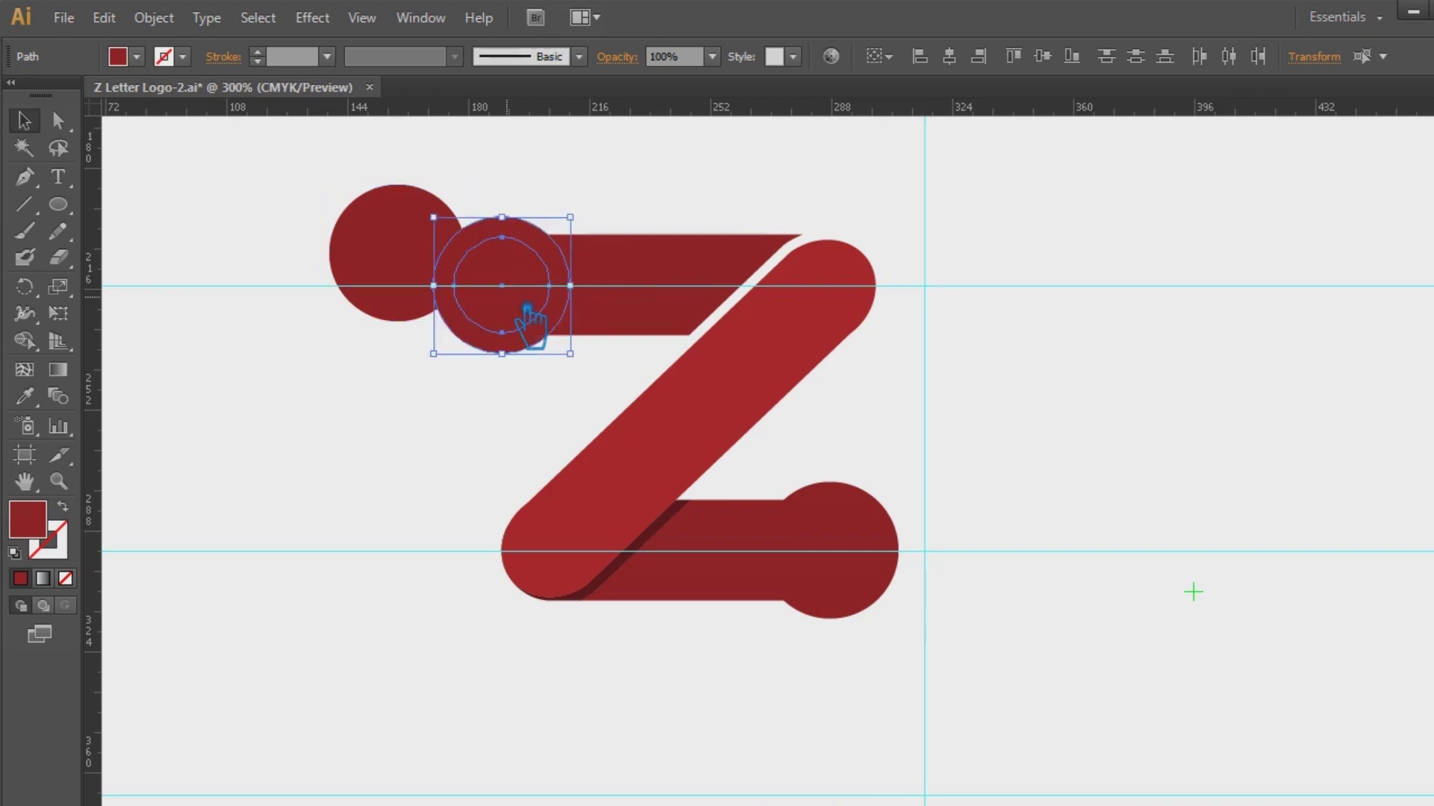
click(405, 254)
drag(303, 182, 425, 342)
key(Delete)
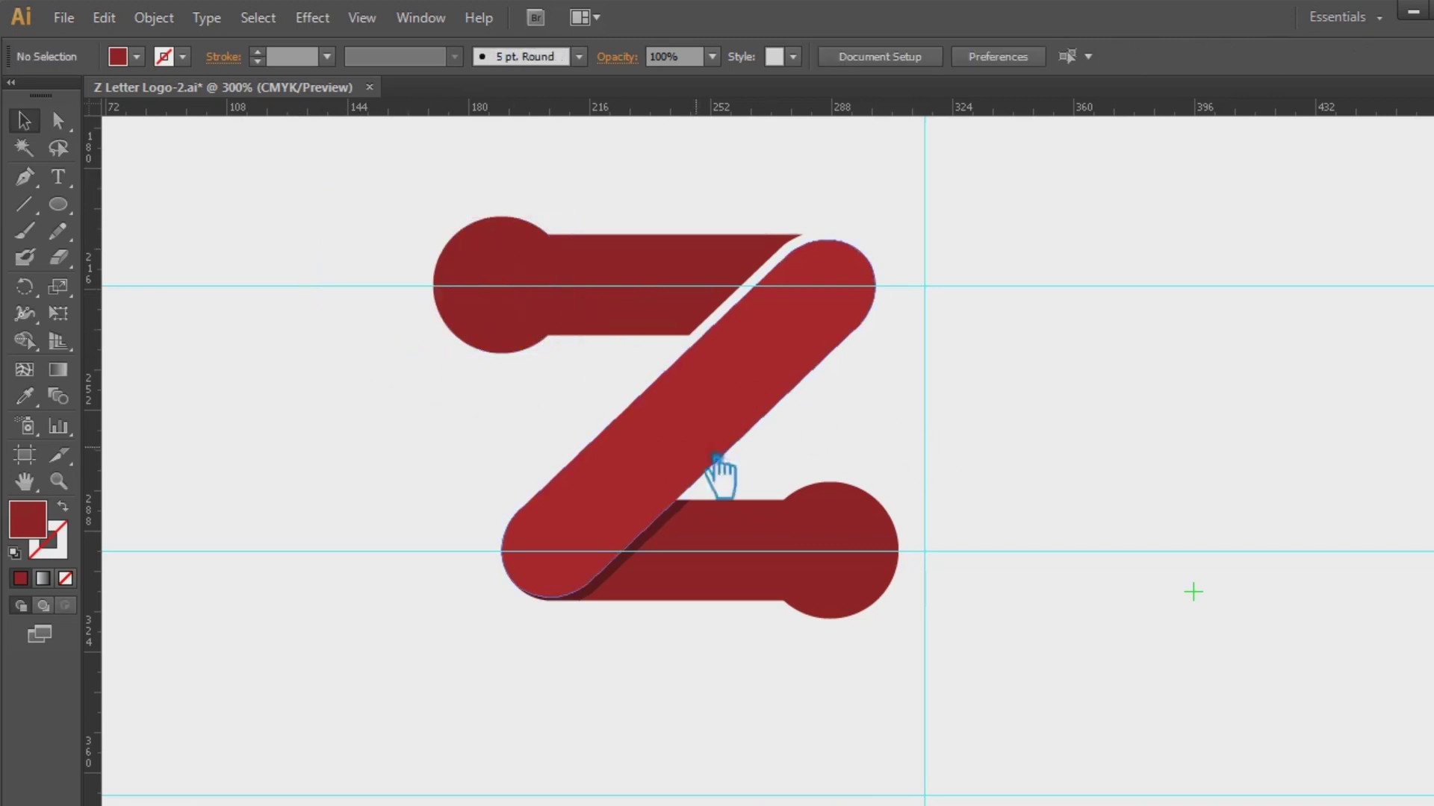
- Nudge the upper circle pair right, further onto the upper bar's rounded end
drag(394, 216, 510, 394)
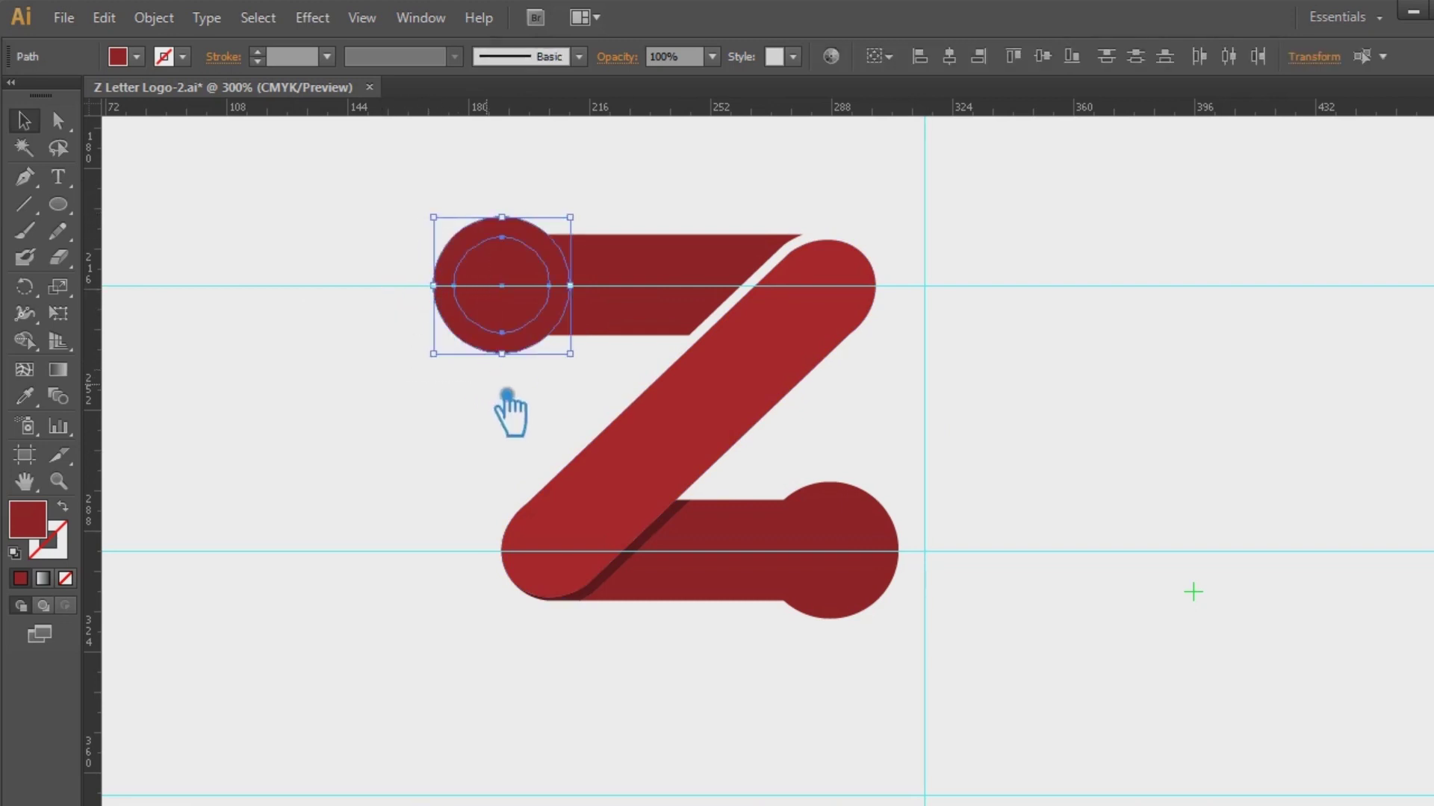
key(Right)
key(Right)
key(Right)
key(Right)
key(Right)
key(Right)
key(Right)
key(Right)
key(Right)
key(Right)
key(Right)
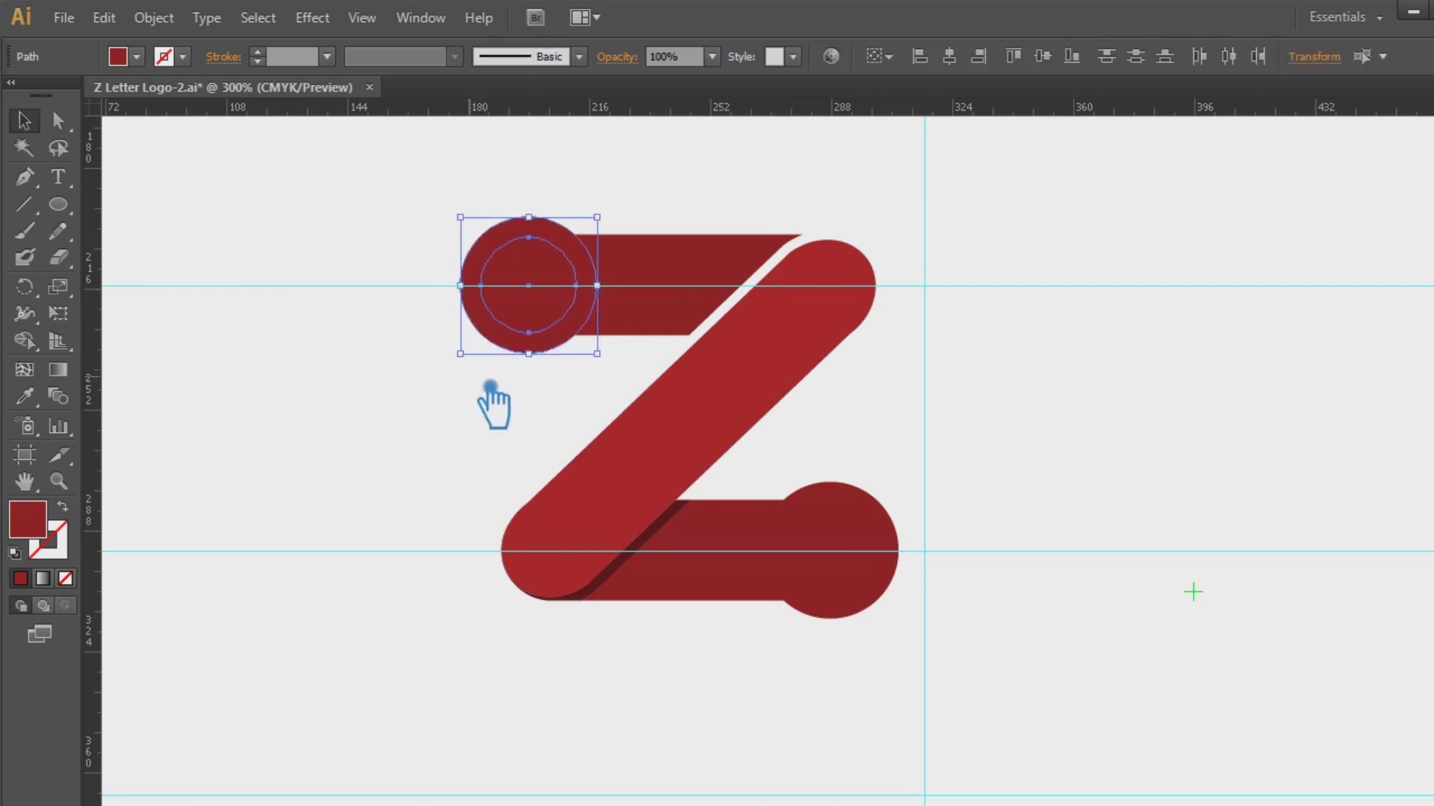
- Nudge the lower circle pair left until its outer edge lines up with the lower bar's right tip
drag(941, 639, 890, 534)
click(895, 557)
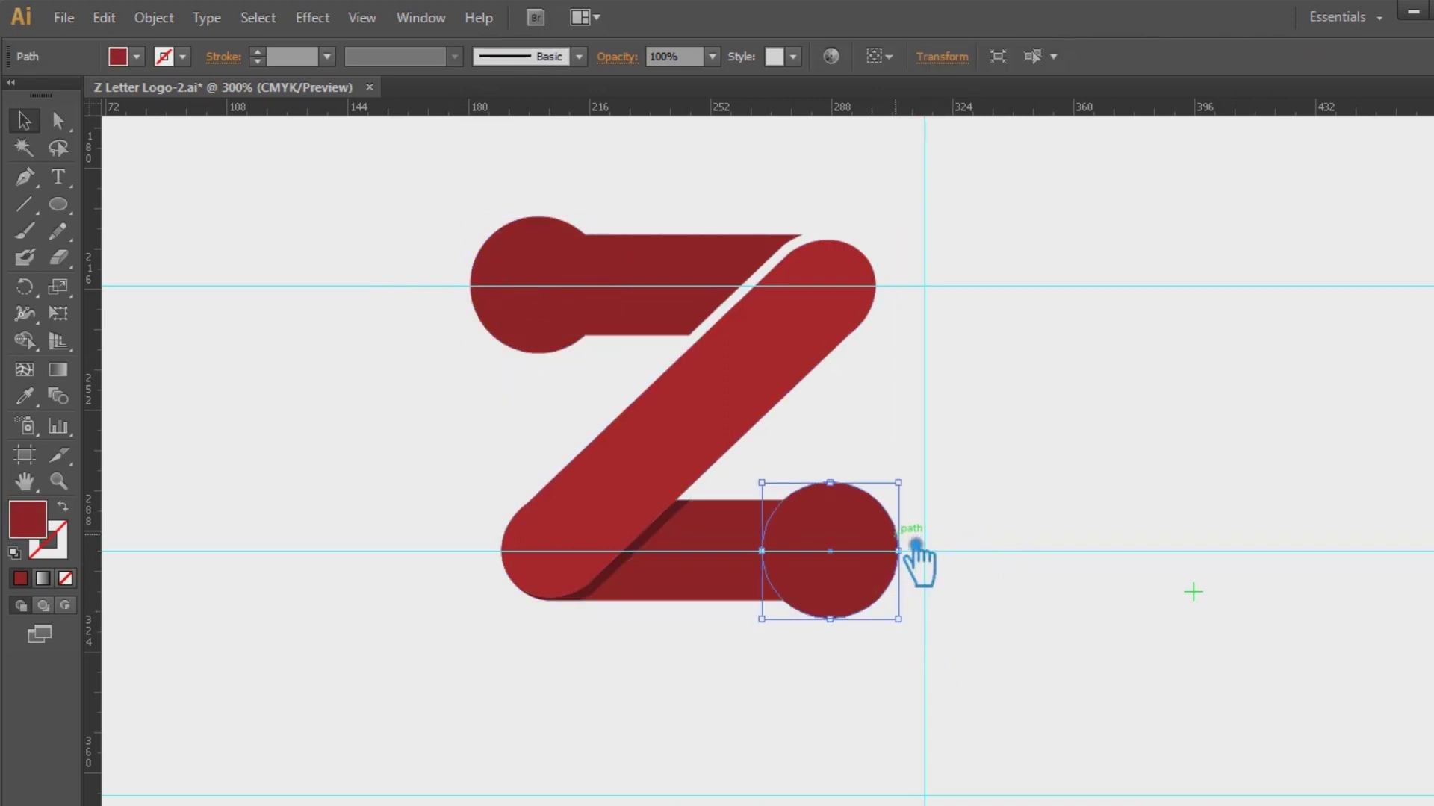
key(Left)
key(Left)
key(Left)
key(Left)
key(Left)
key(Left)
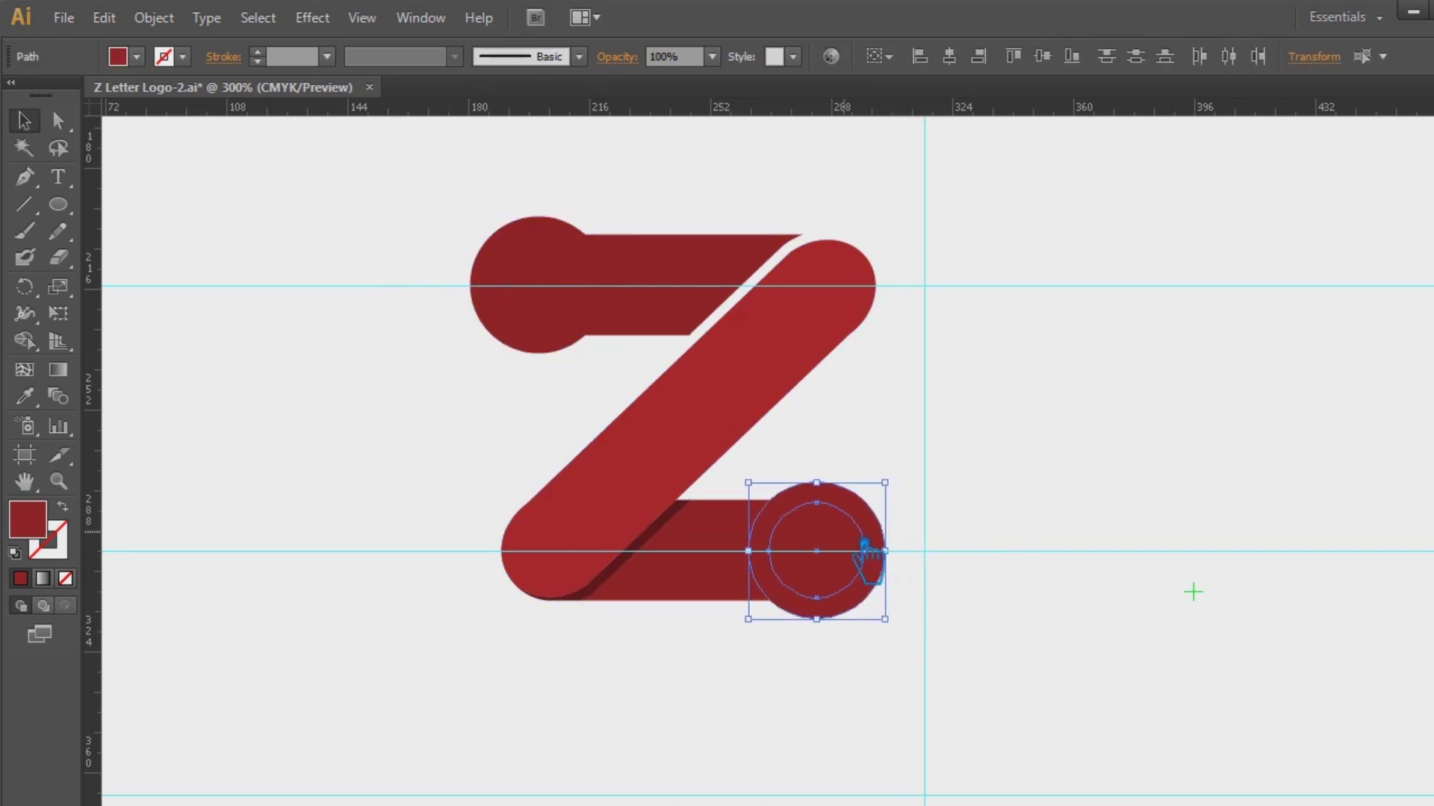
- Nudge the upper circle pair right until it is centred on the upper bar's rounded end
drag(420, 217, 525, 356)
click(430, 204)
drag(431, 203, 512, 362)
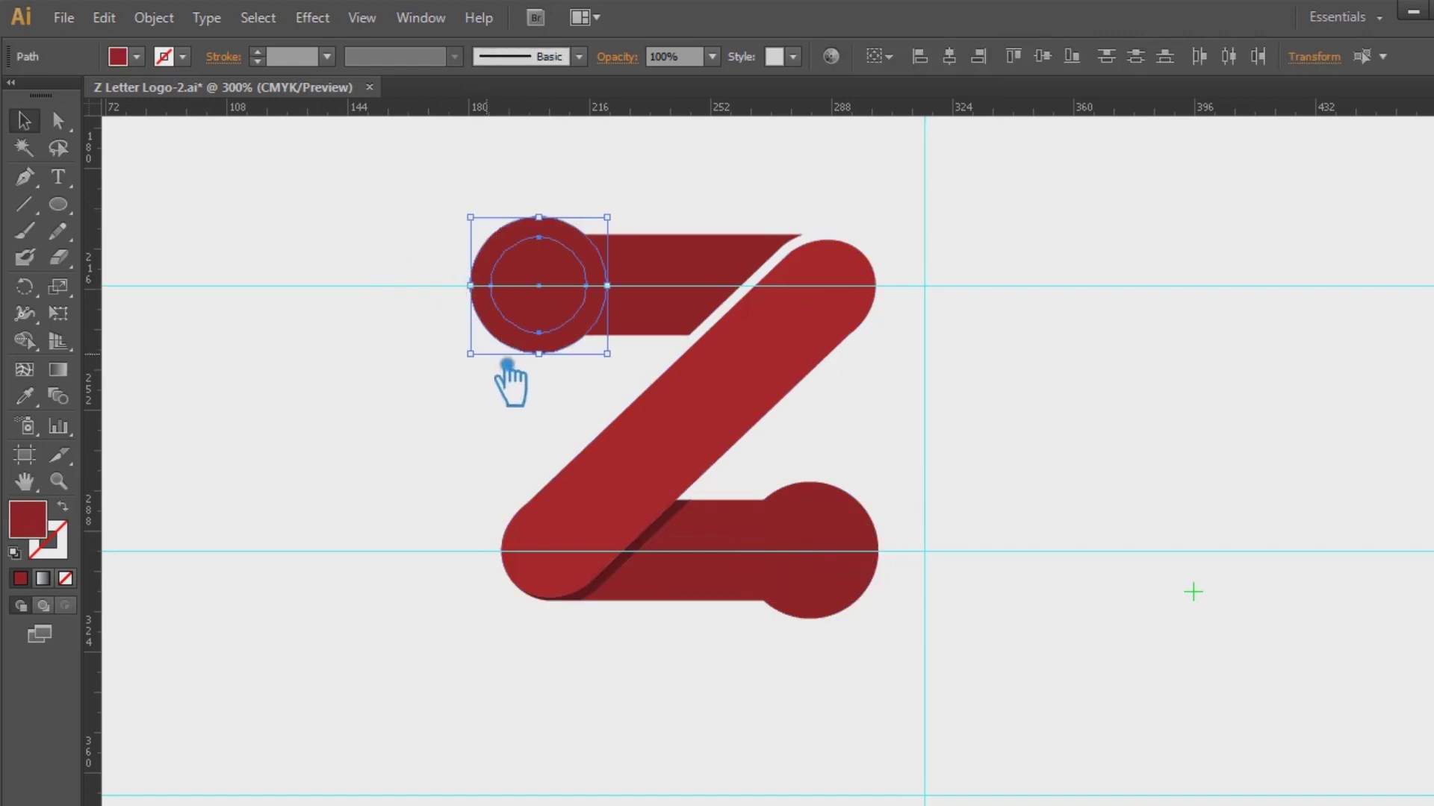
key(Right)
key(Right)
key(Right)
key(Right)
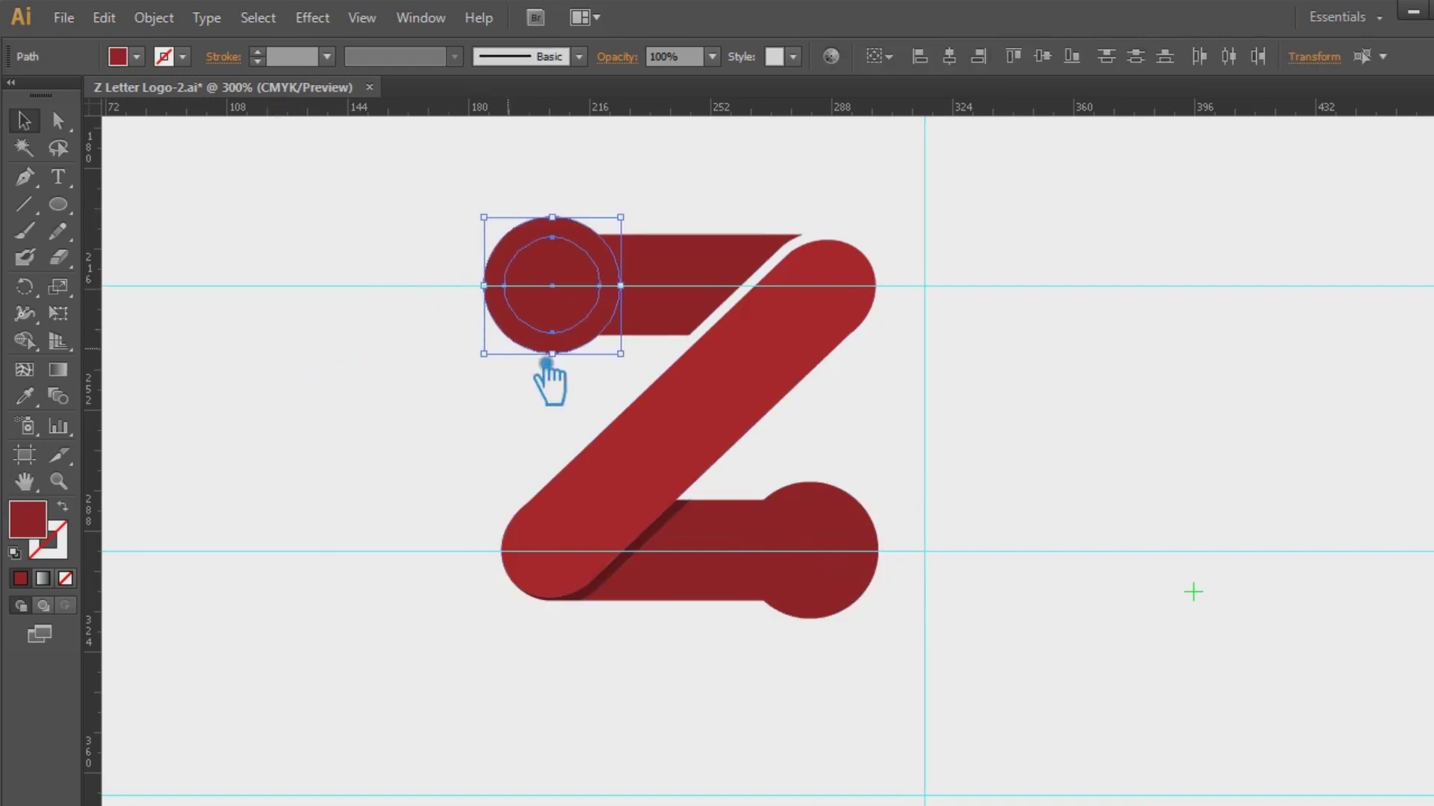
- Ungroup the Z artwork so its bars and shadow can be selected separately
click(948, 425)
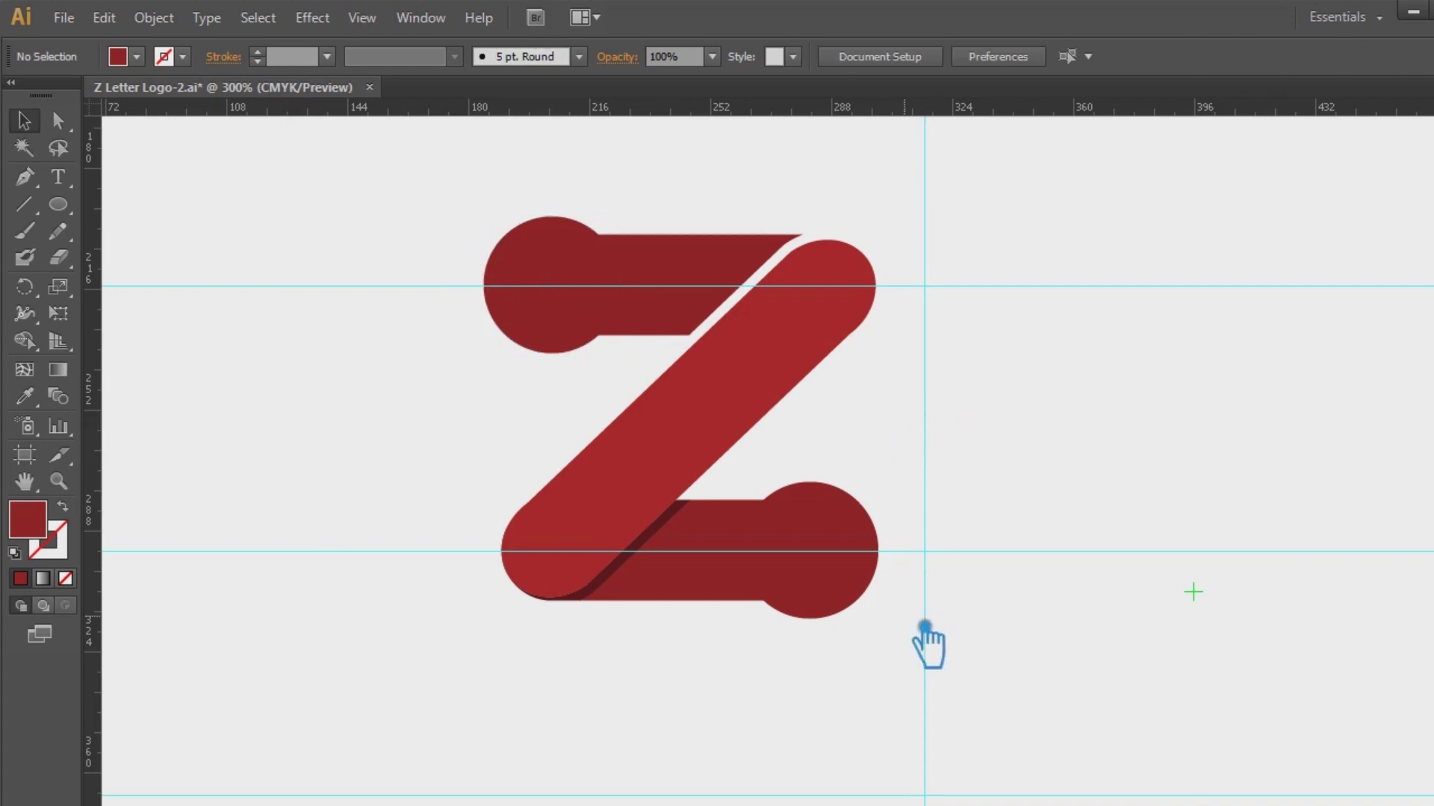
drag(924, 651, 746, 460)
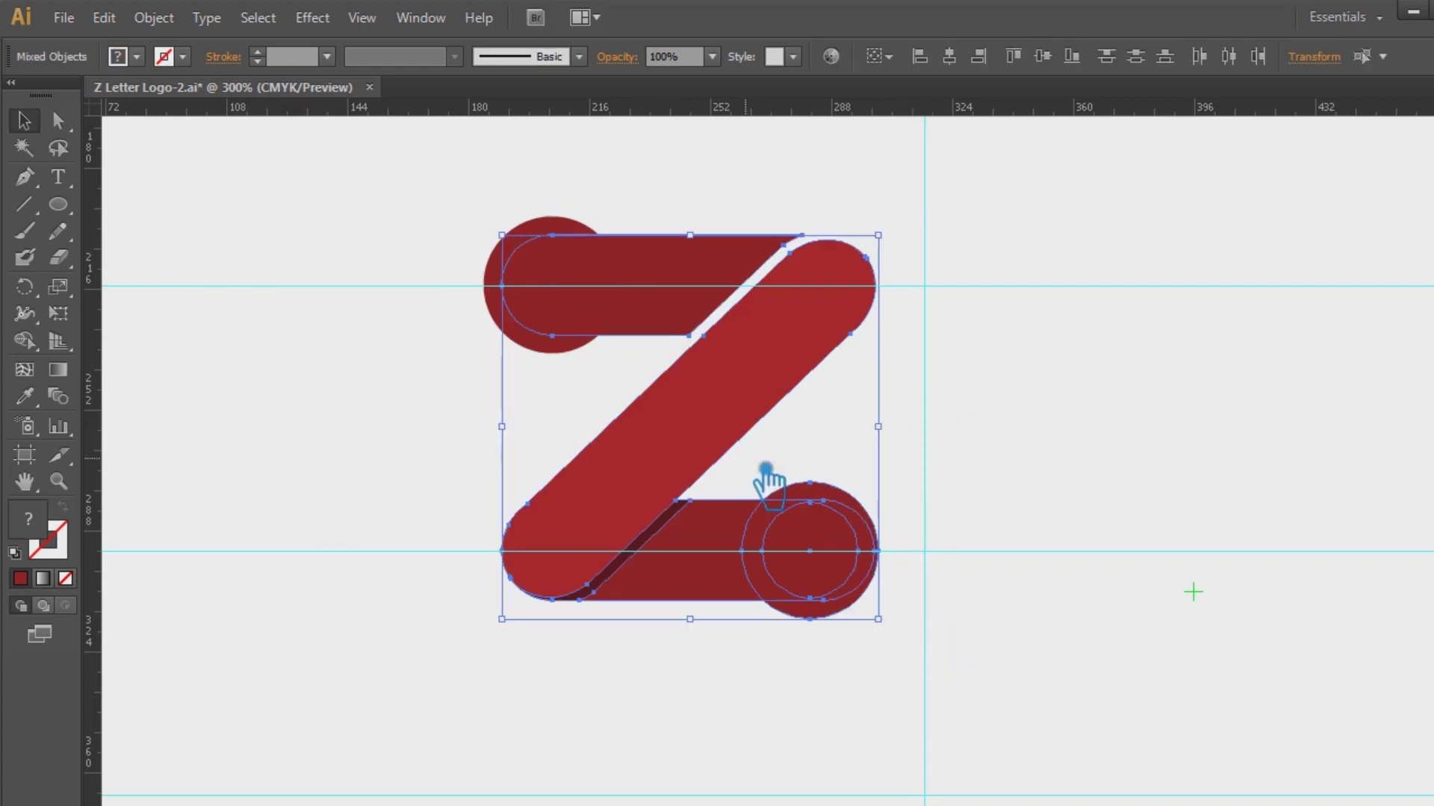
click(971, 486)
click(819, 554)
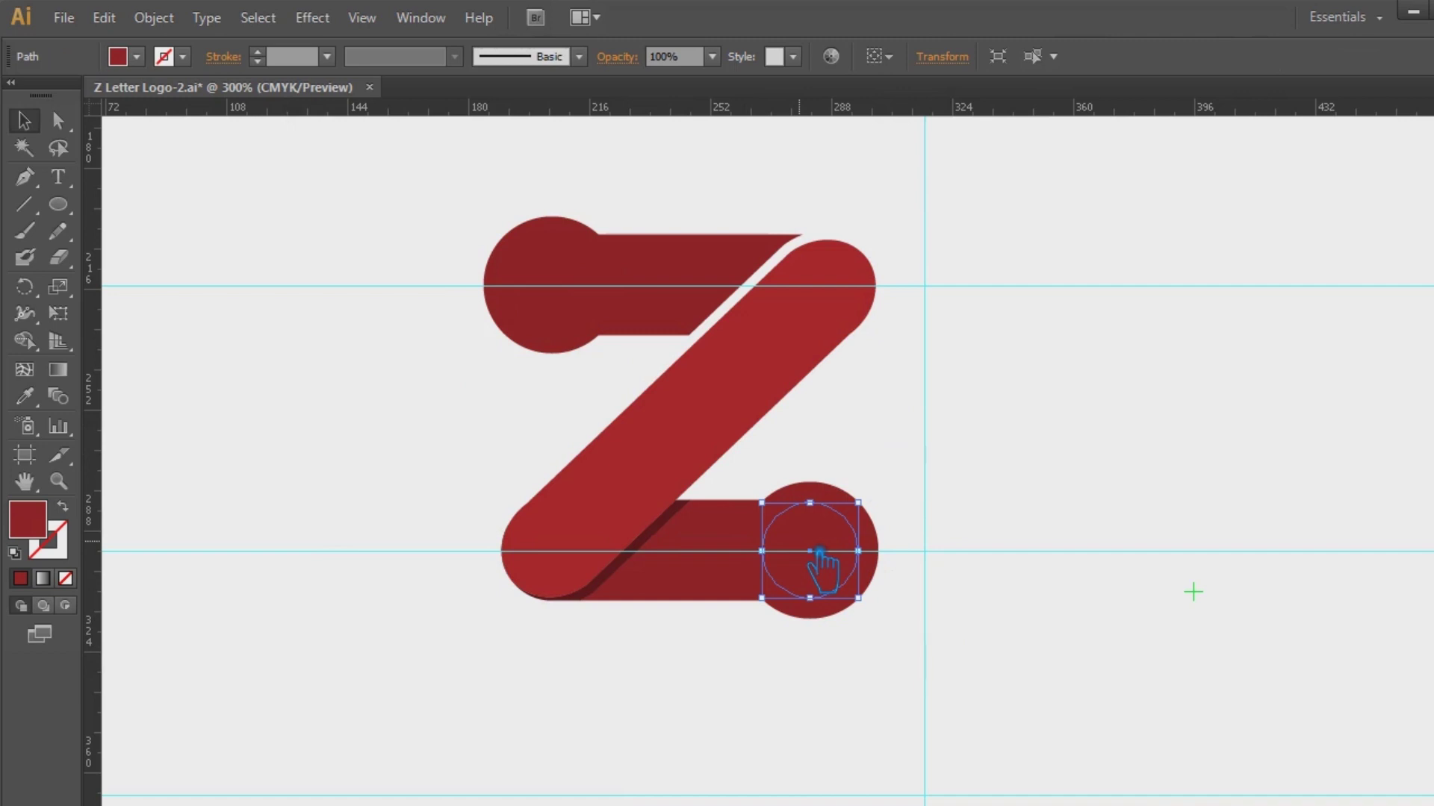
key(ctrl+a)
right_click(741, 562)
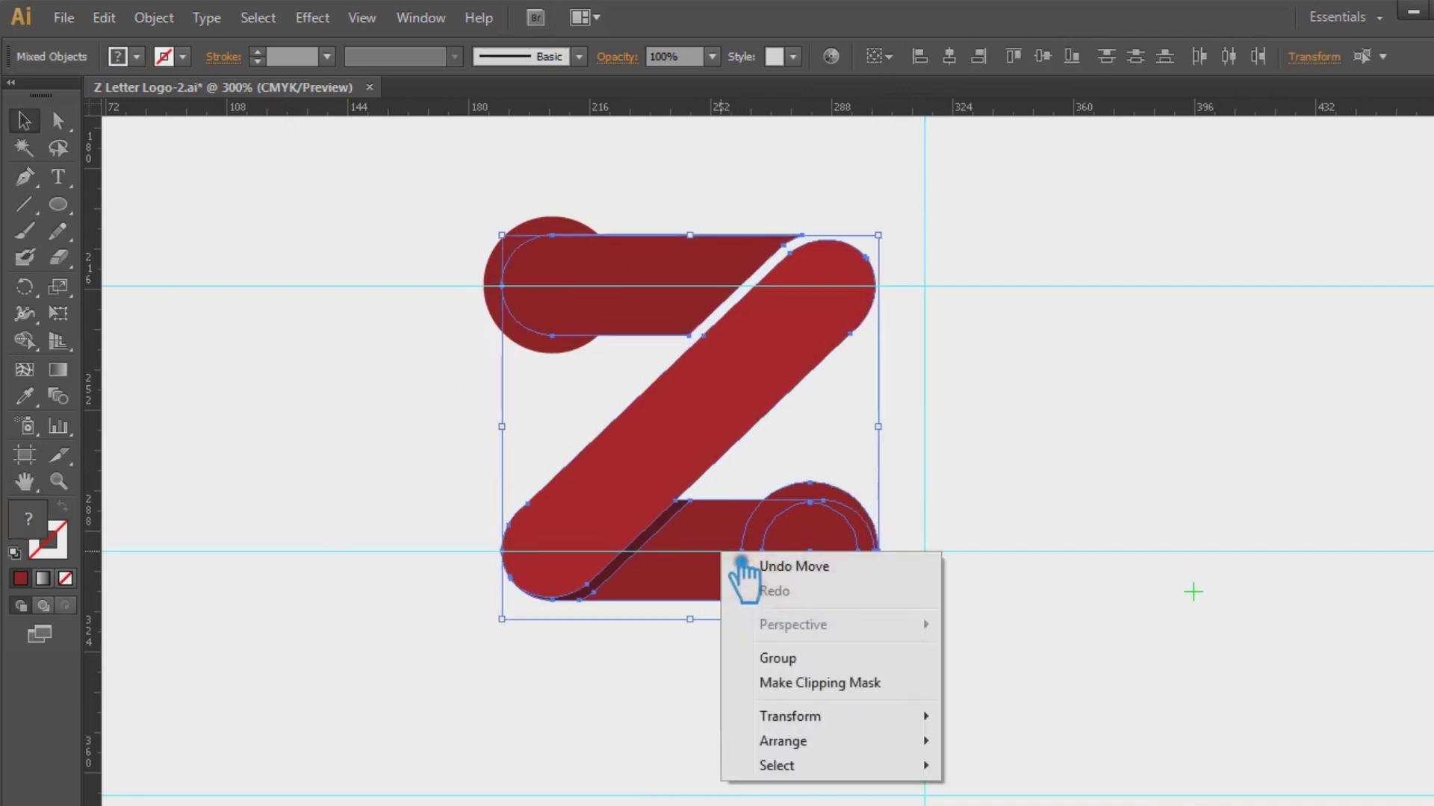
click(503, 680)
click(720, 580)
right_click(716, 563)
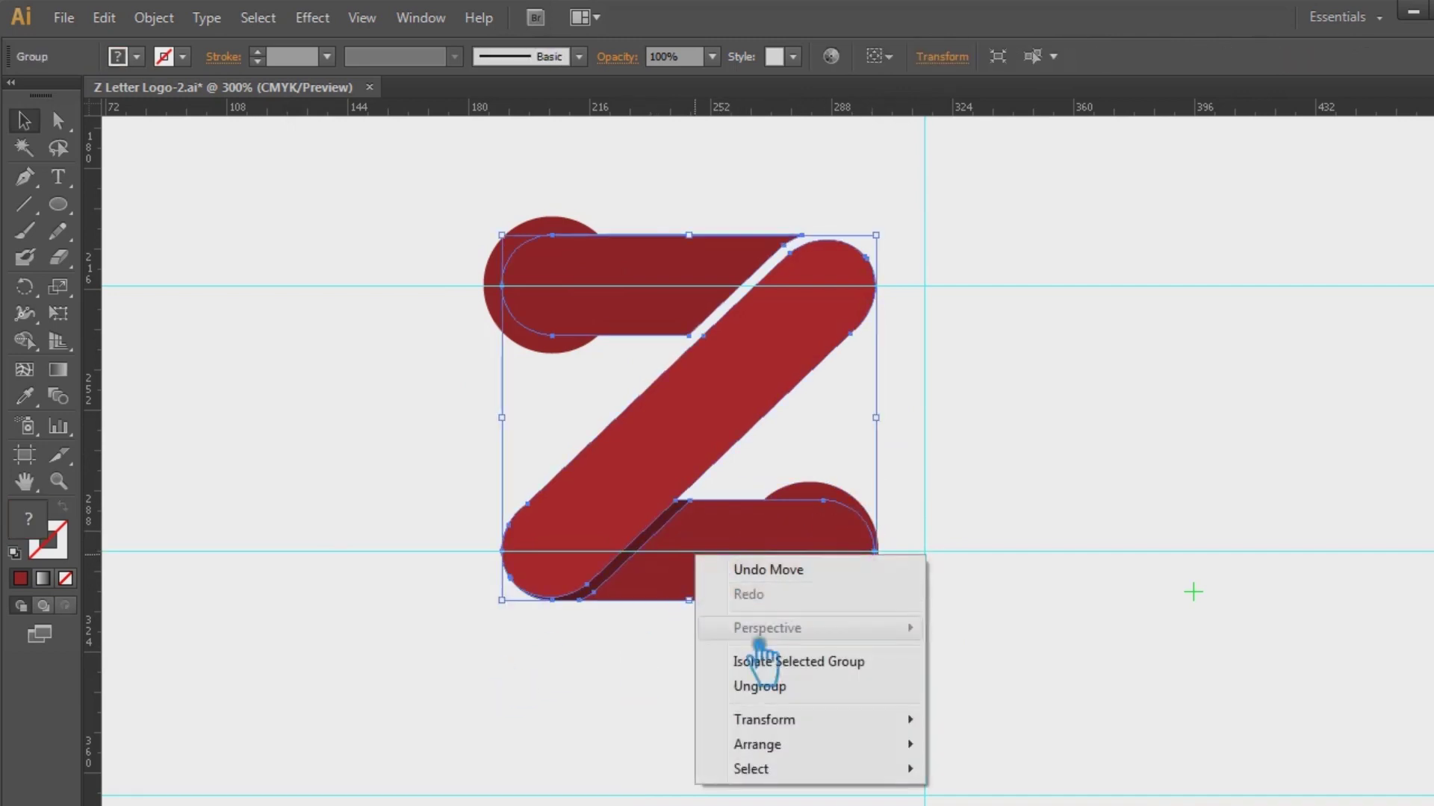
click(771, 686)
click(823, 676)
- Split the lower bar and its two concentric circles into separate pieces with the Pathfinder Divide operation
drag(929, 651, 795, 465)
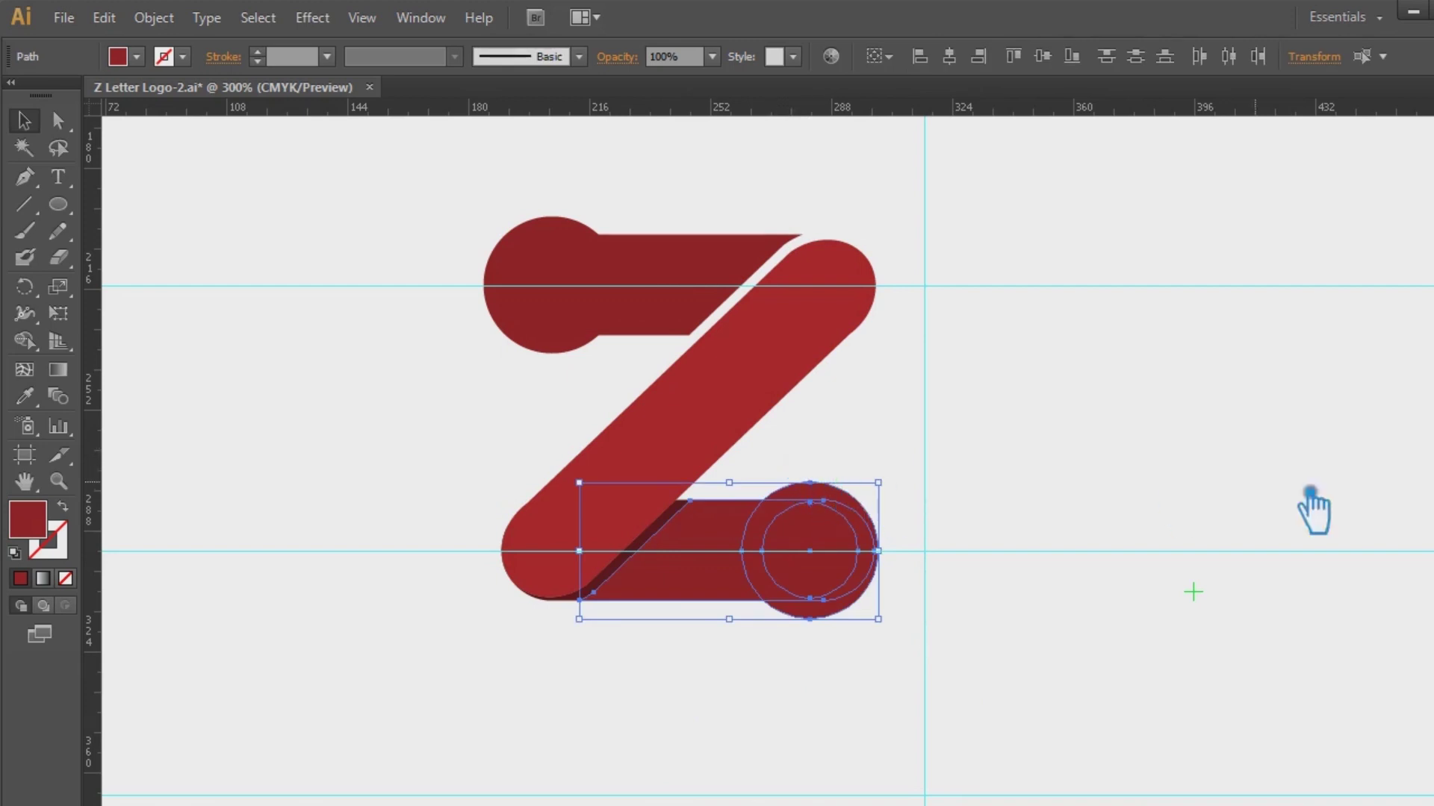
key(ctrl+shift+F9)
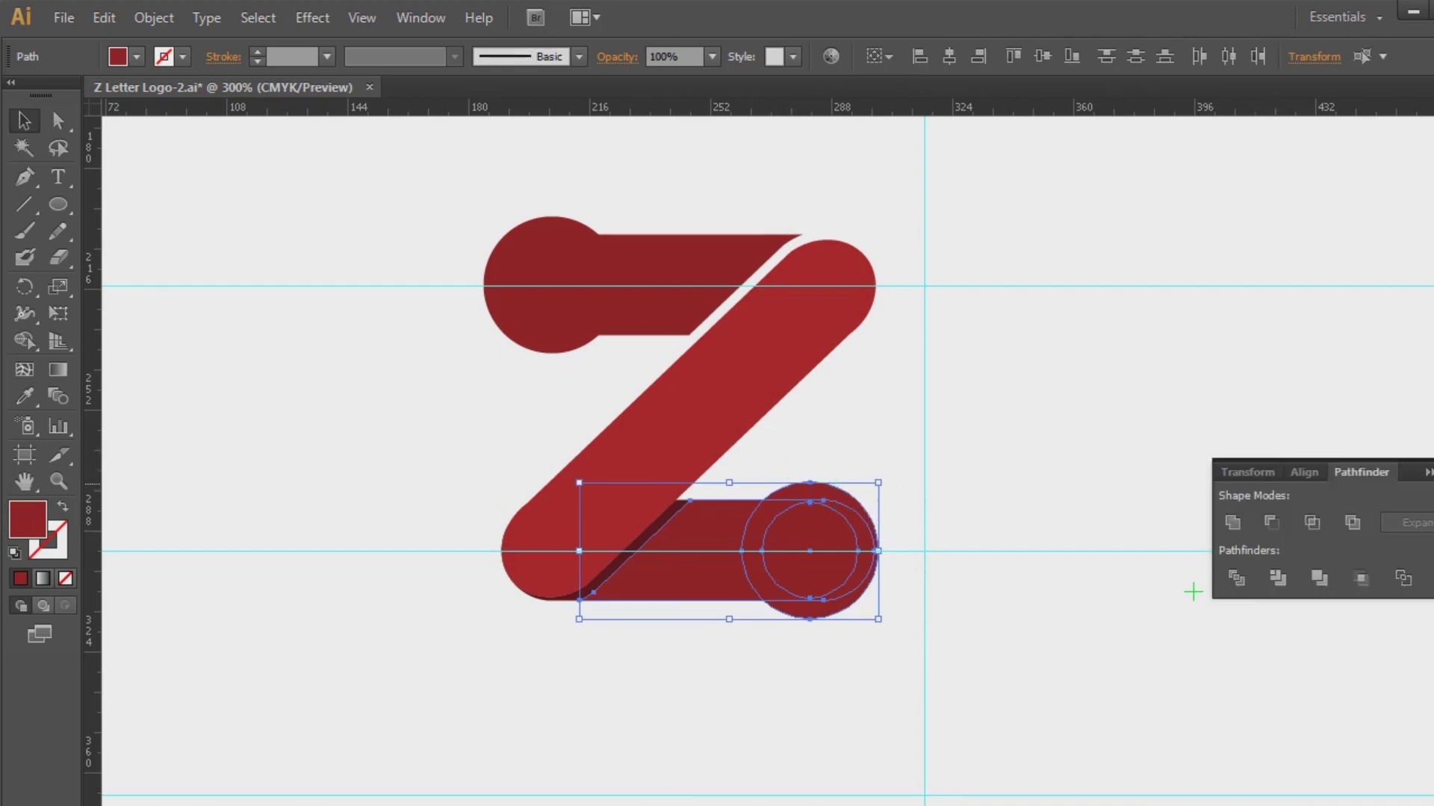
click(1252, 576)
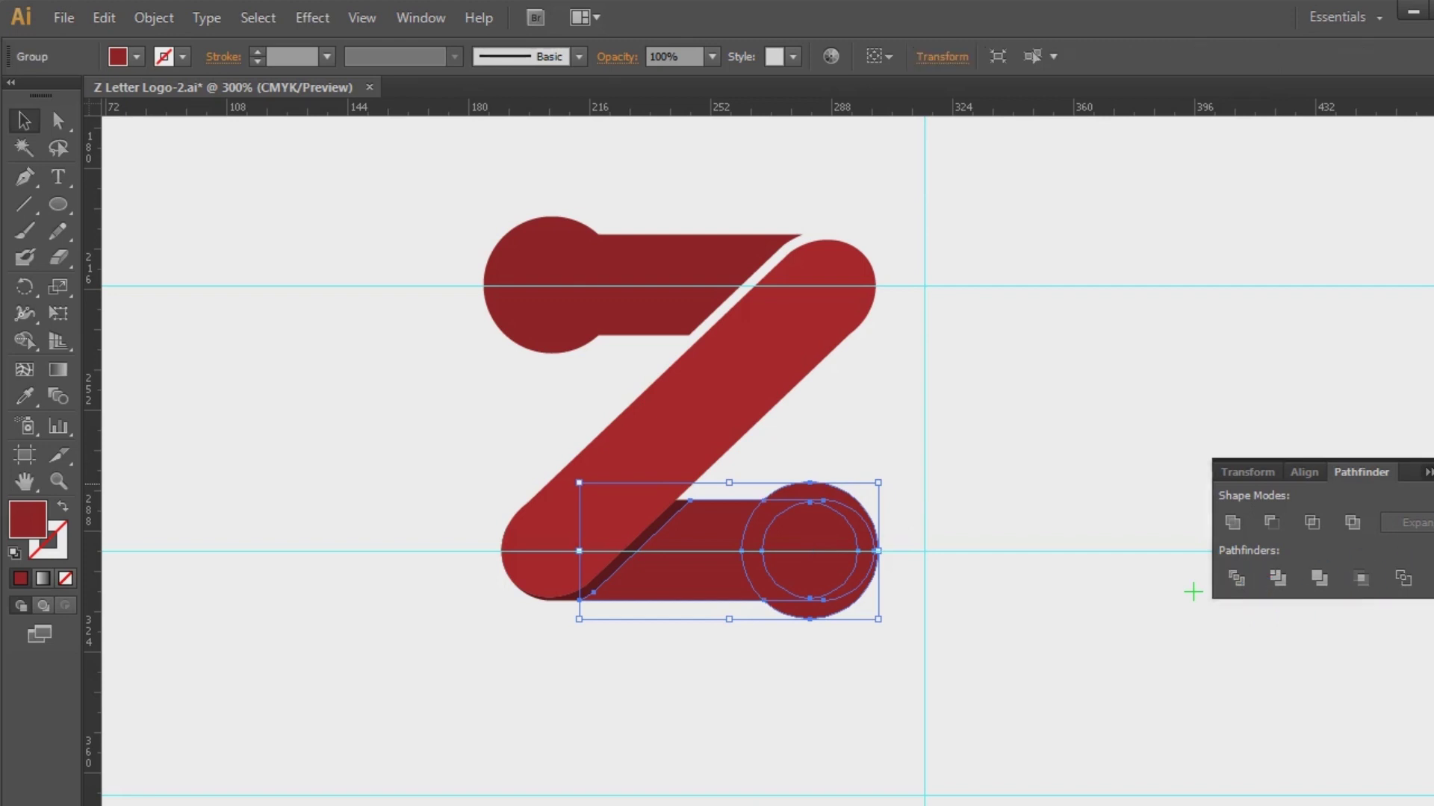
- Ungroup the divided lower pieces and delete the inner circle to open a round hole in the lower bar's end
click(1008, 521)
click(832, 561)
right_click(808, 530)
click(987, 658)
click(988, 644)
click(851, 570)
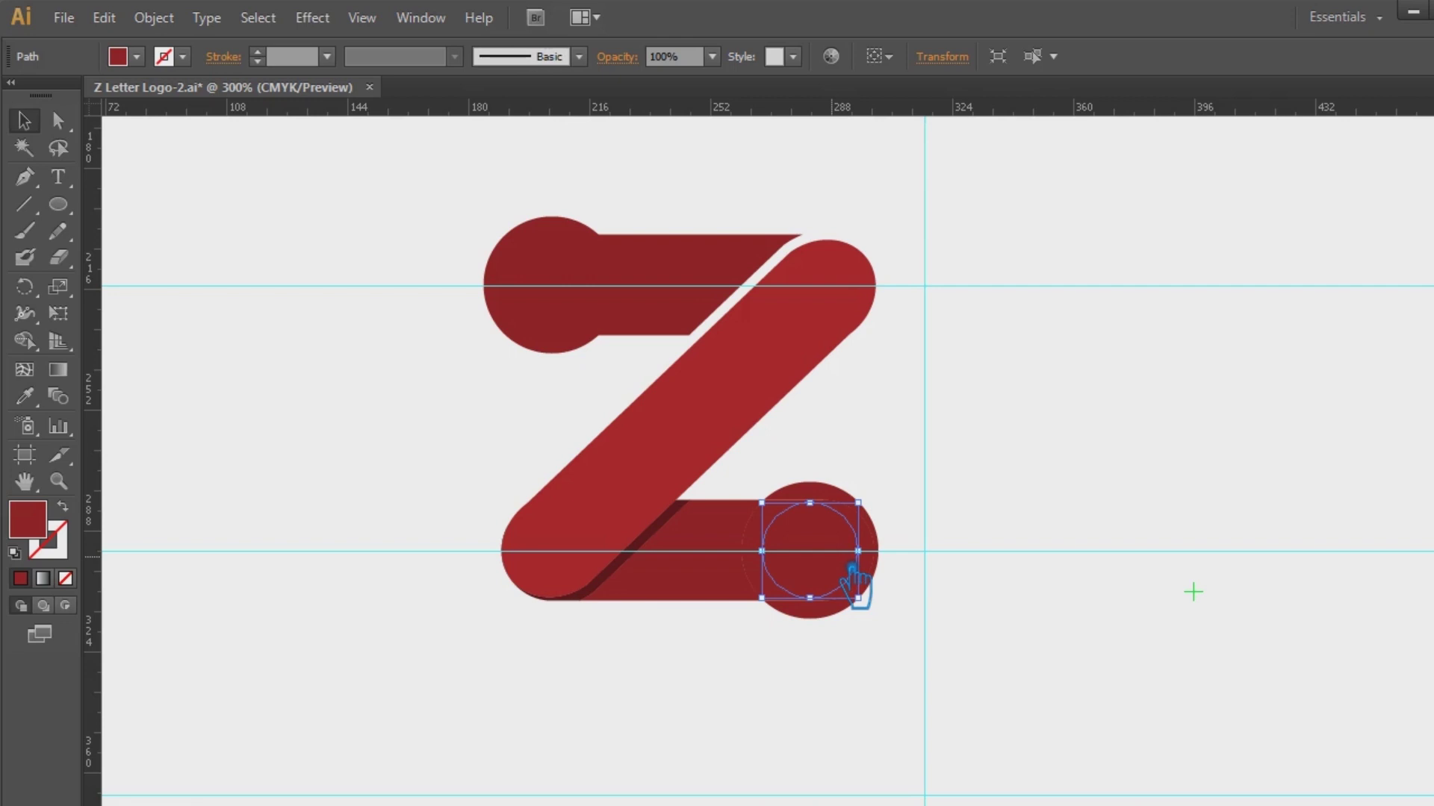
key(Delete)
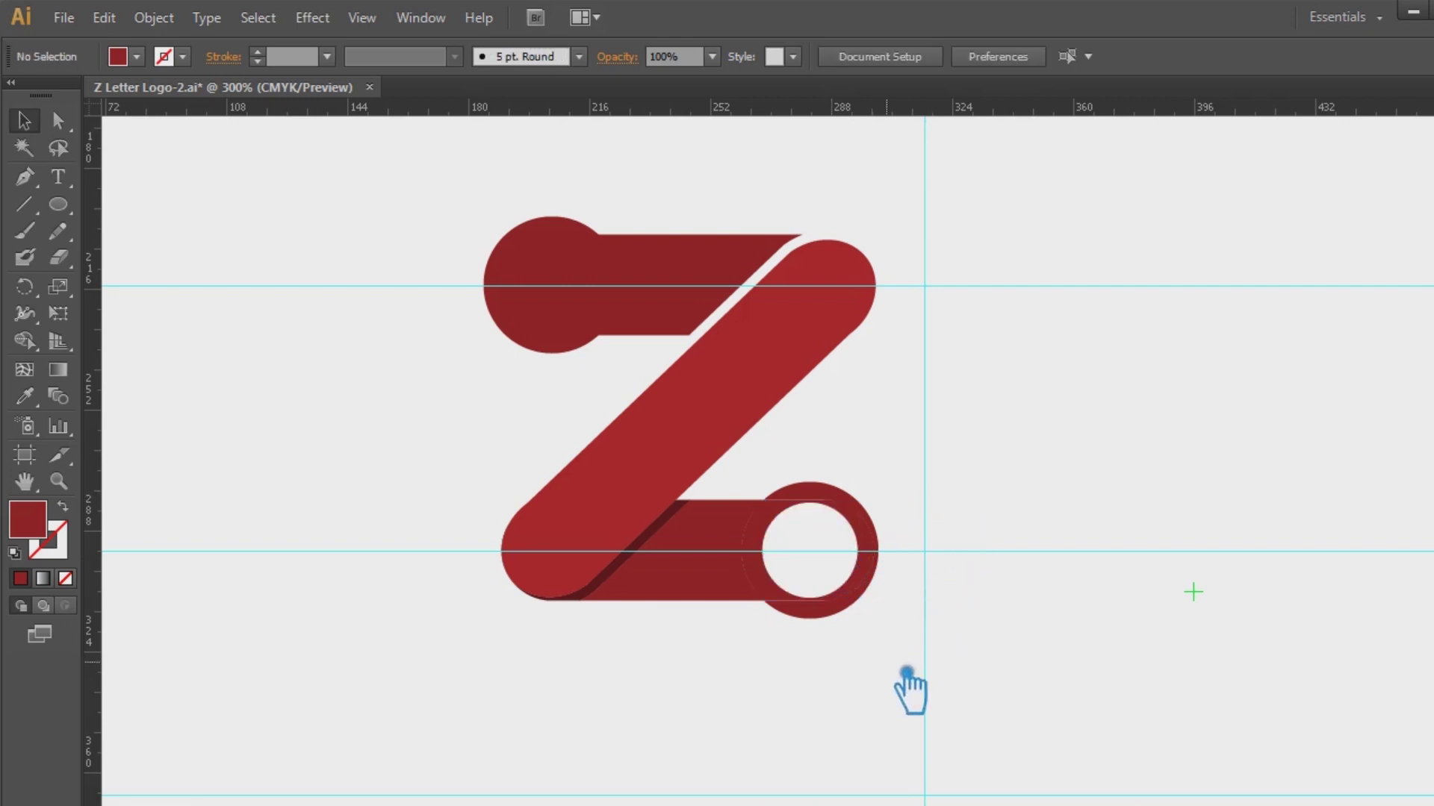
- Unite the remaining lower bar and ring pieces into one shape with Pathfinder
drag(888, 665, 753, 482)
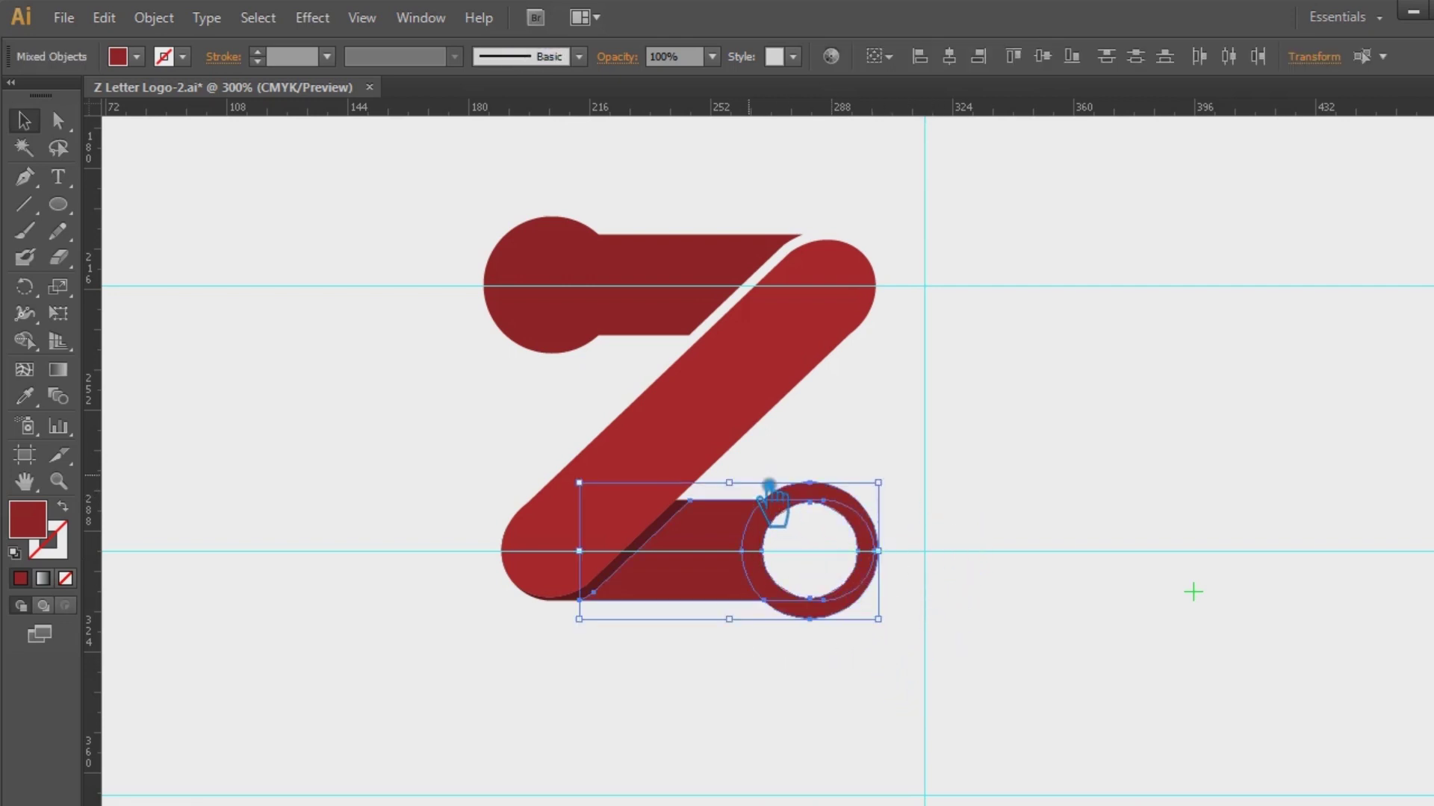
click(1433, 574)
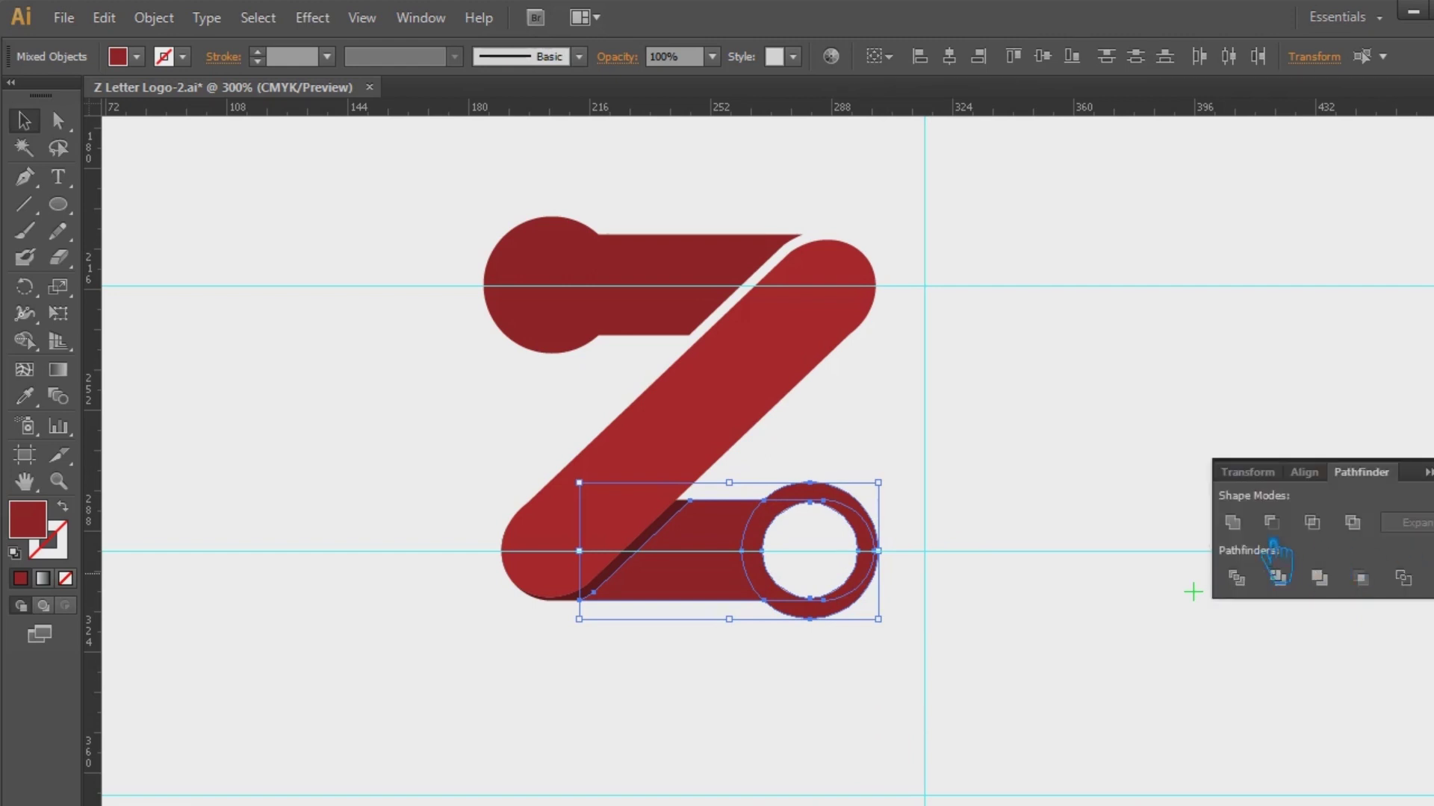
click(1235, 523)
click(1430, 471)
click(1391, 453)
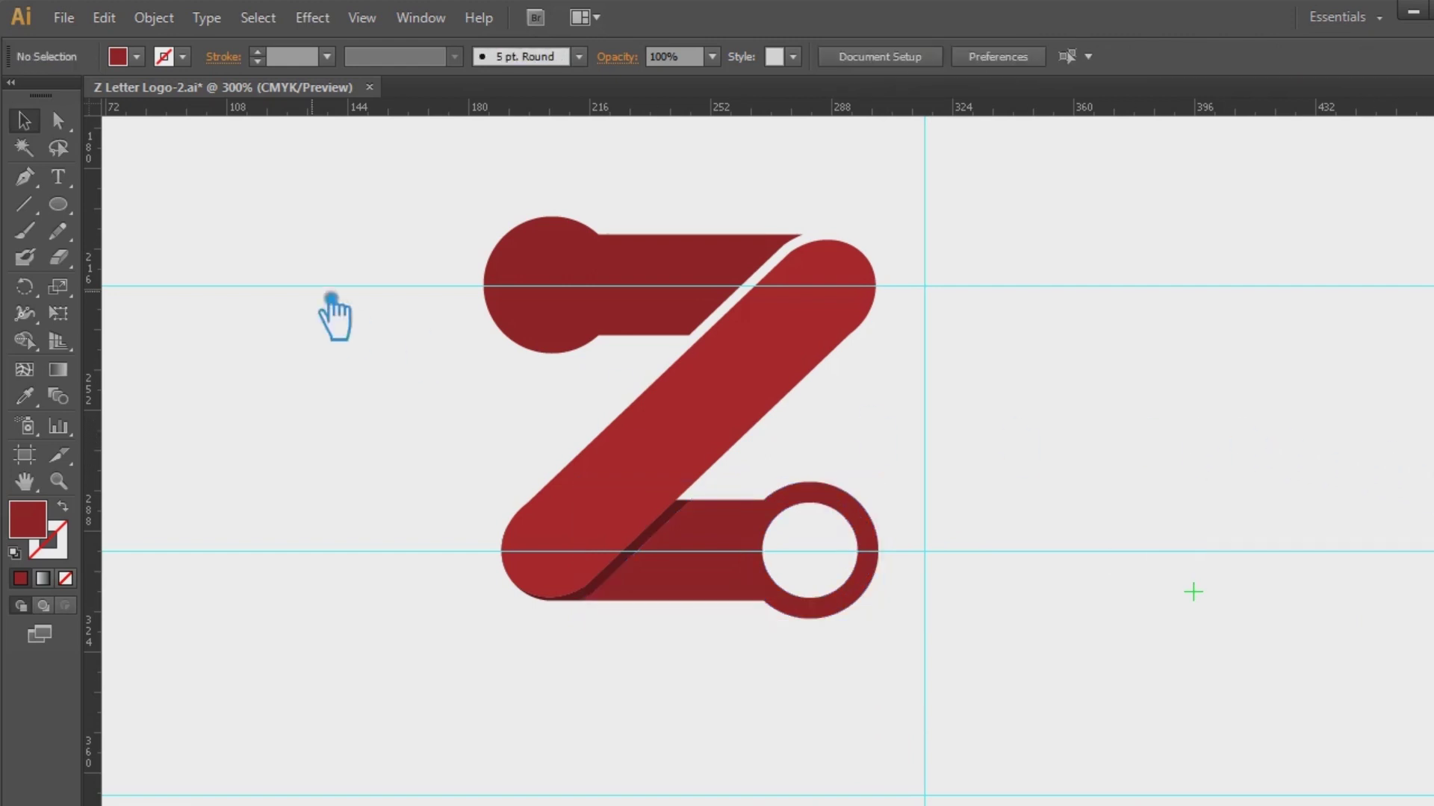
- Split the upper bar and its two concentric circles into separate pieces with the Pathfinder Divide operation
drag(459, 177, 630, 384)
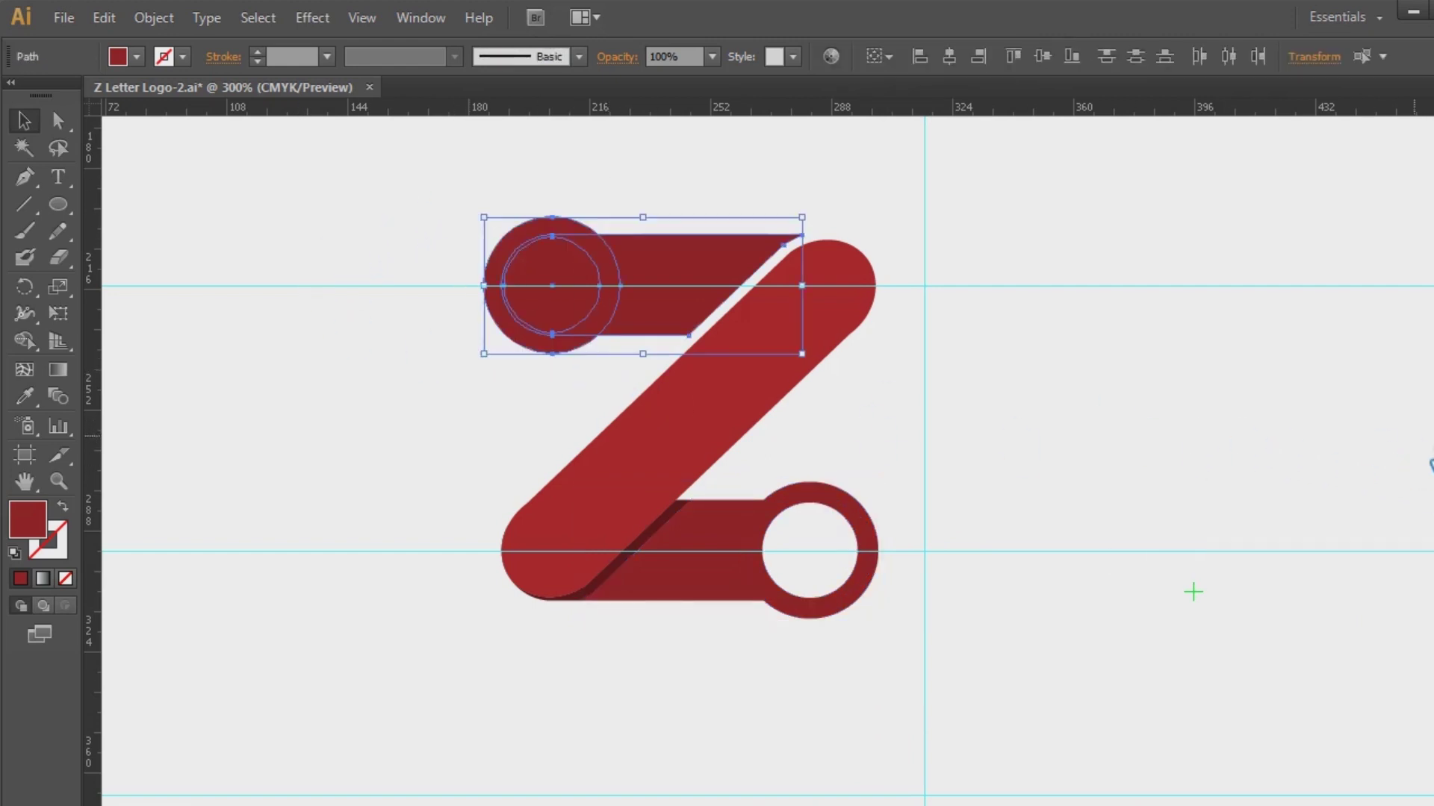
click(1432, 574)
click(1241, 579)
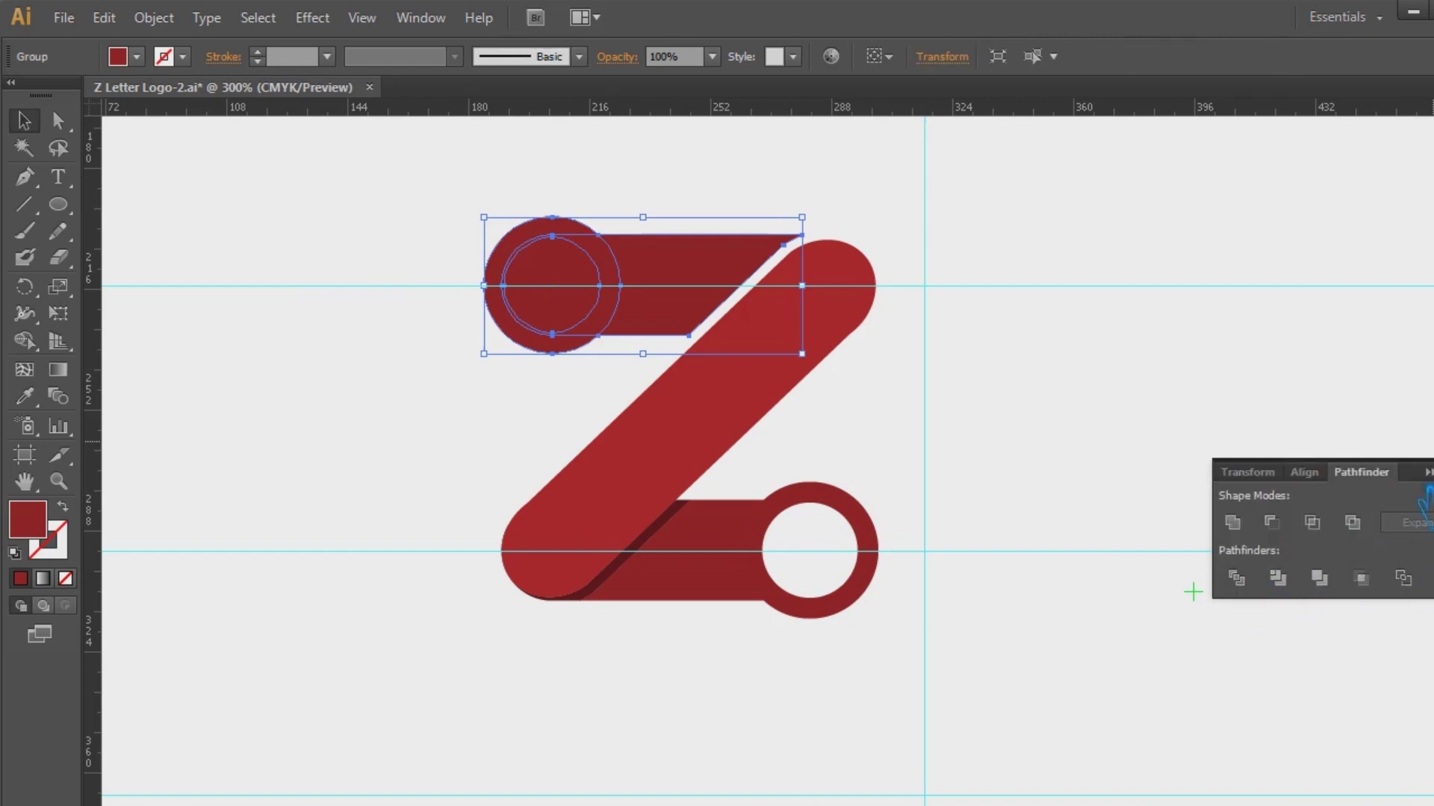
- Ungroup the divided upper pieces and delete the inner circle to open a round hole in the upper bar's end
click(864, 391)
click(569, 311)
right_click(564, 299)
click(619, 423)
click(430, 389)
click(586, 302)
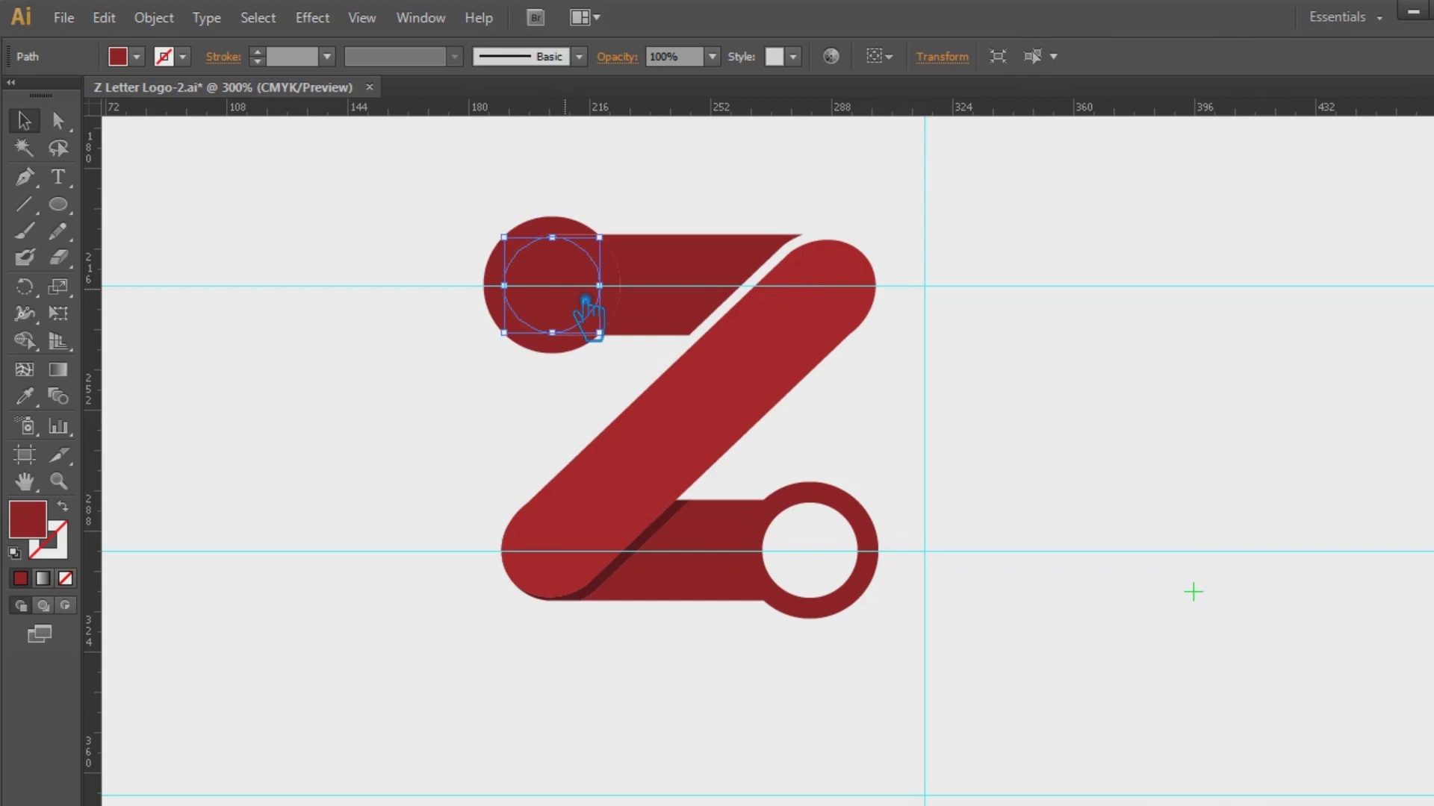
key(Delete)
- Unite the remaining upper bar and ring pieces into one shape with Pathfinder
drag(445, 183, 665, 365)
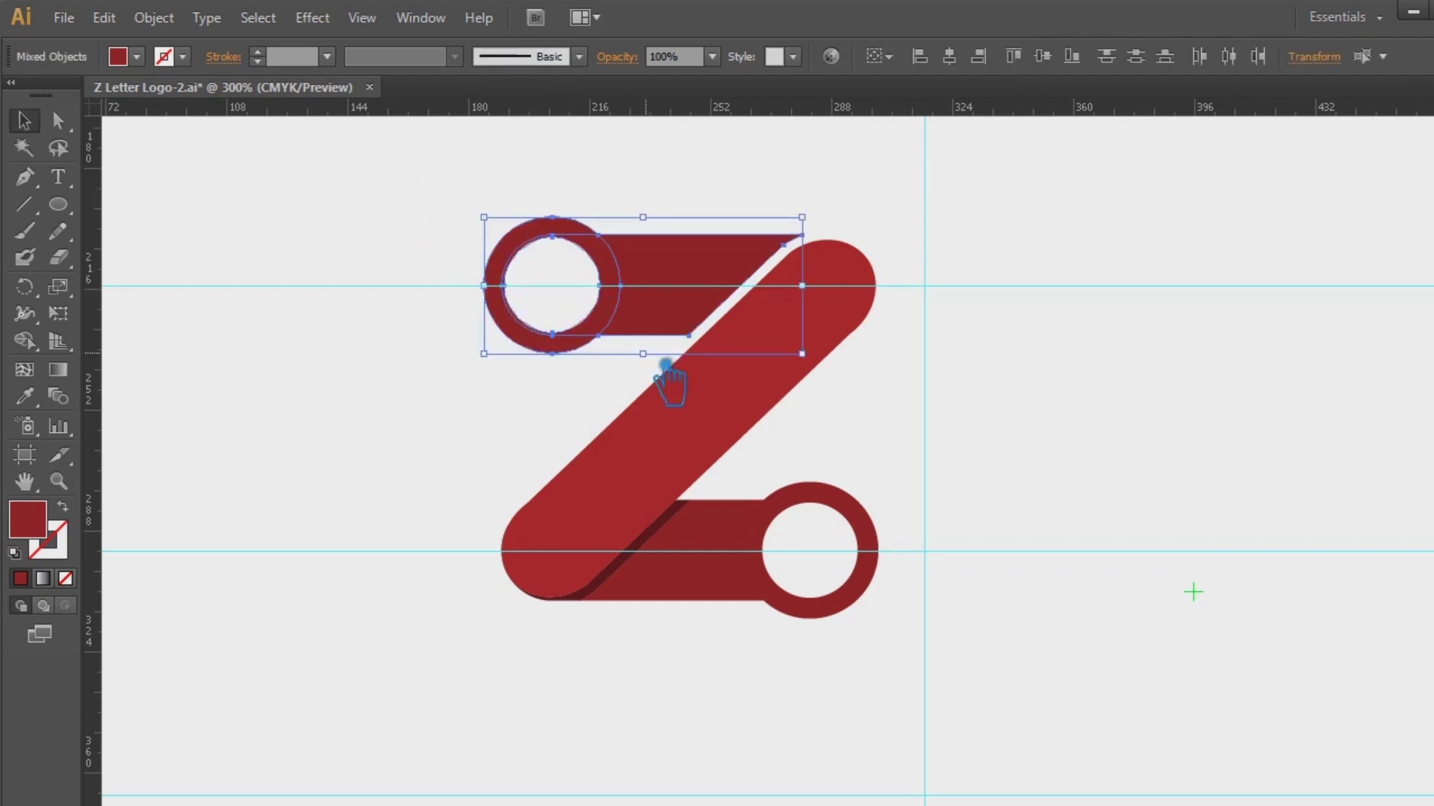
key(ctrl+shift+F9)
click(1233, 523)
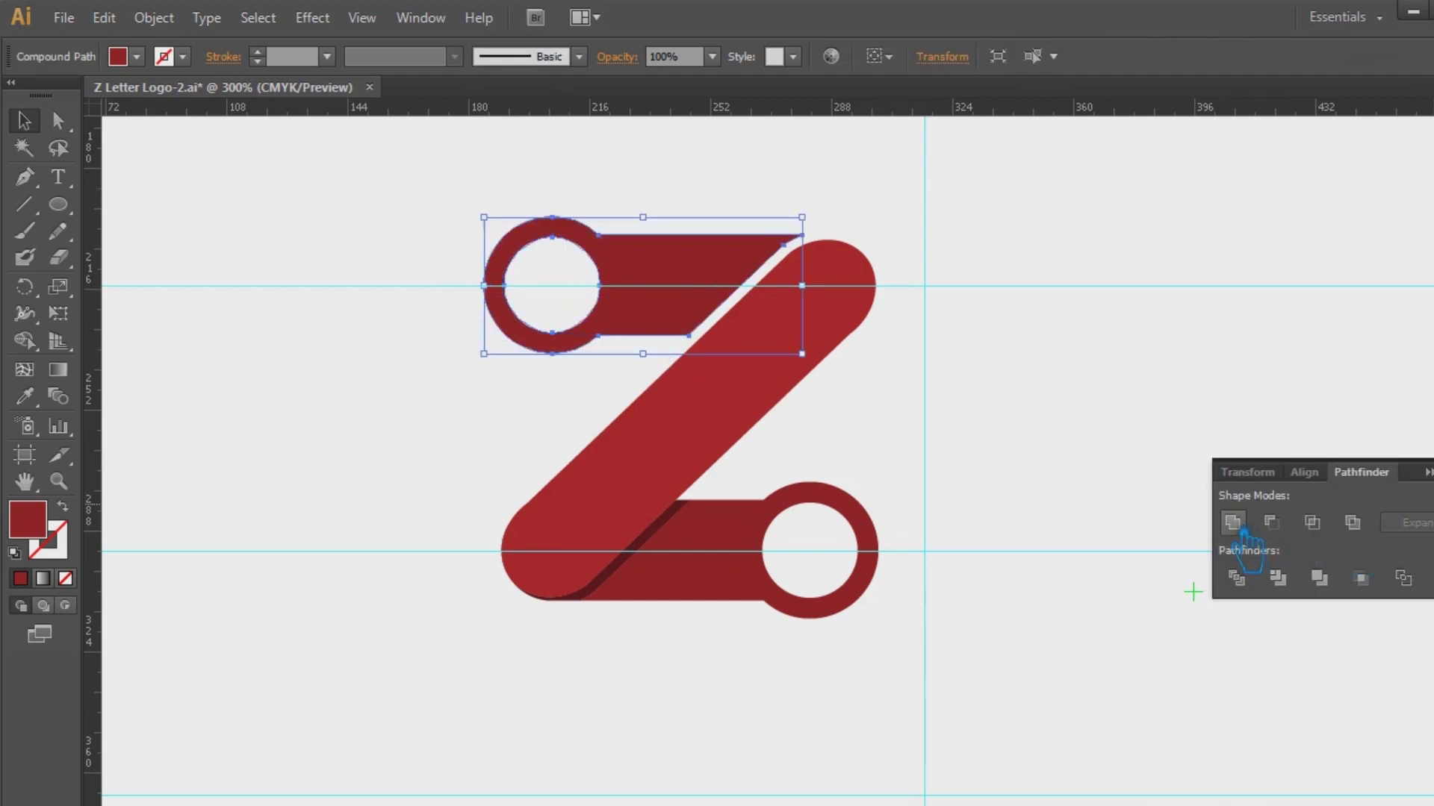
key(ctrl+shift+F9)
click(1248, 476)
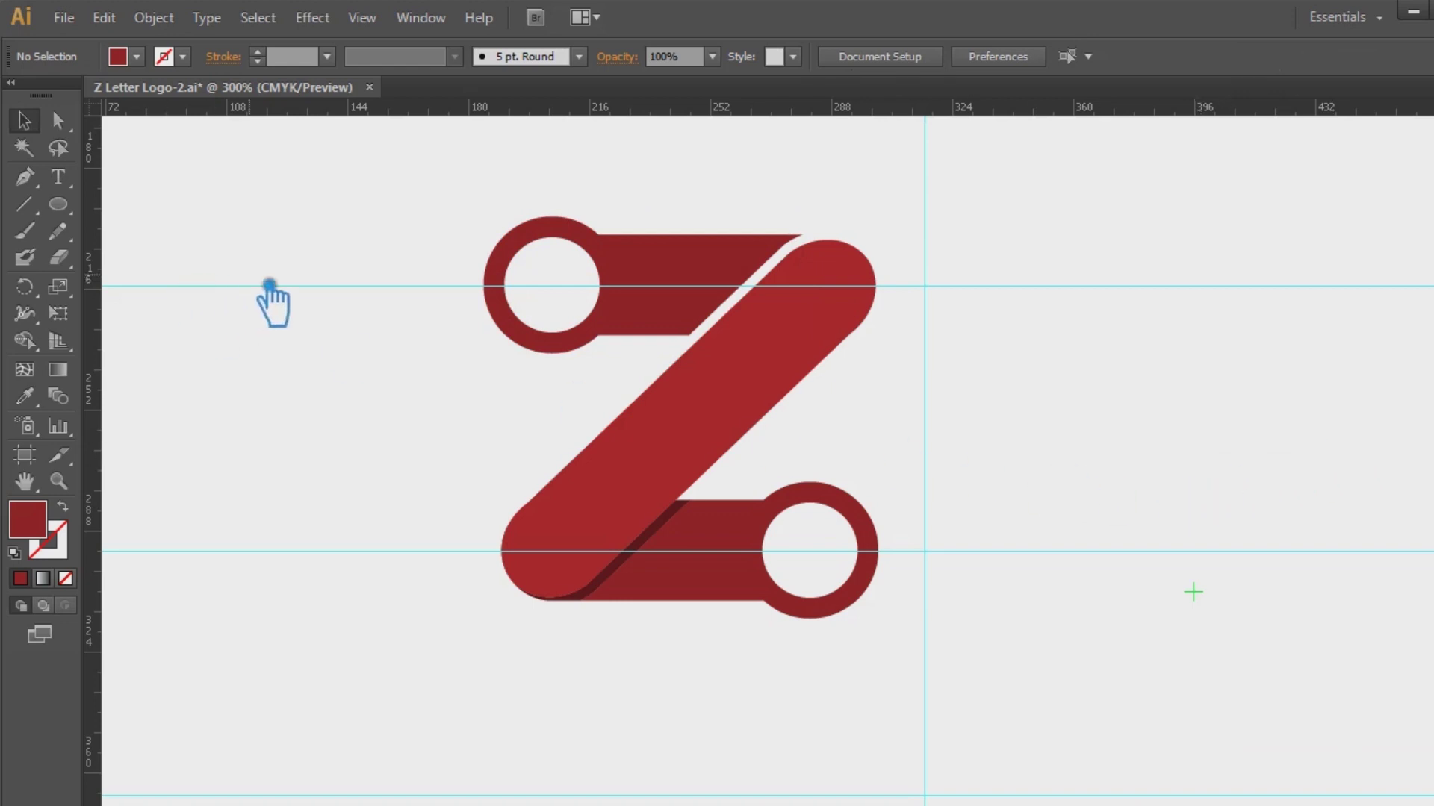
- Nudge the upper ring's anchor points right until its outer edge lines up with the diagonal bar's lower-left end
key(a)
drag(404, 172, 633, 370)
key(Right)
key(Right)
key(Right)
key(Right)
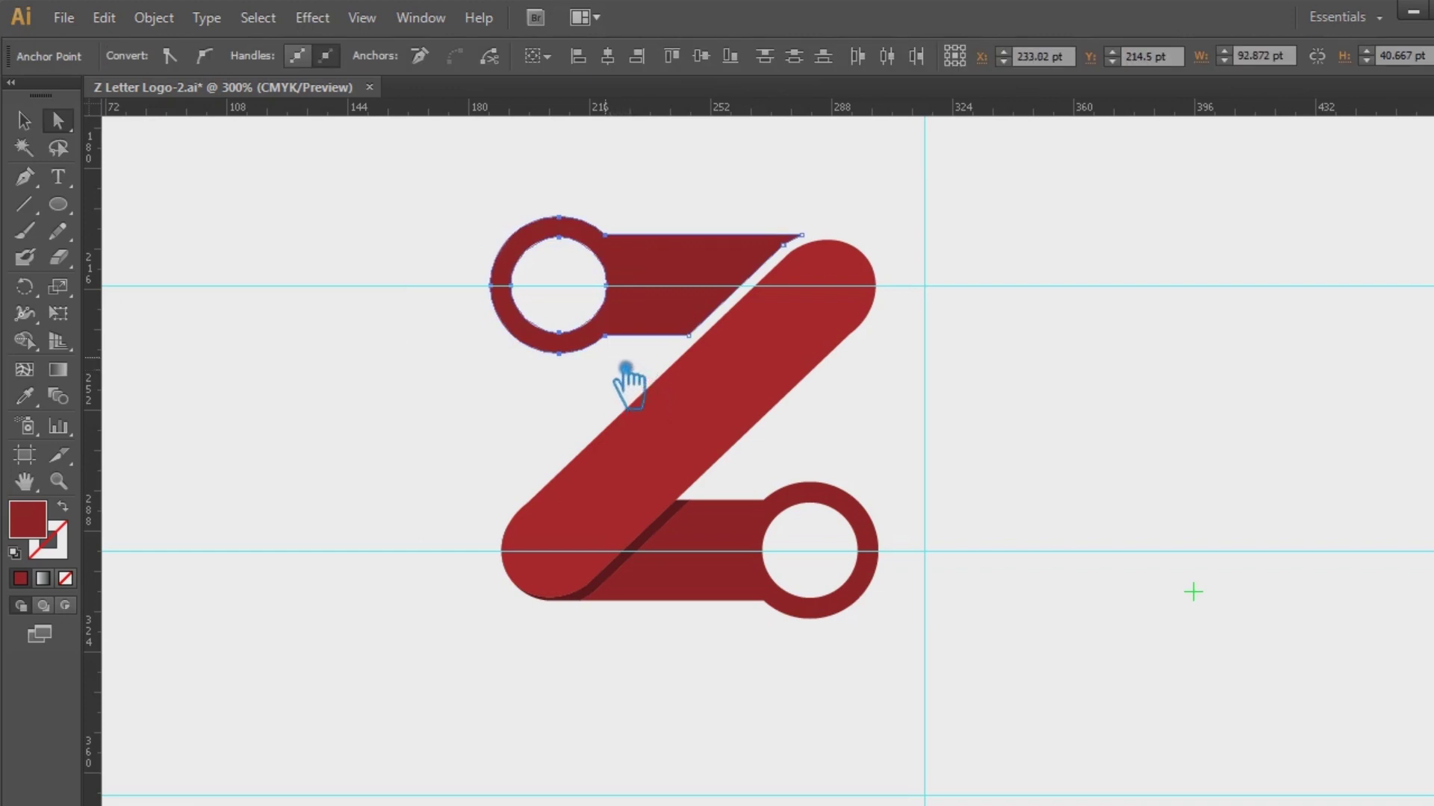
key(Right)
- Select the anchor points of the ring at the lower bar's right end
drag(886, 653, 772, 473)
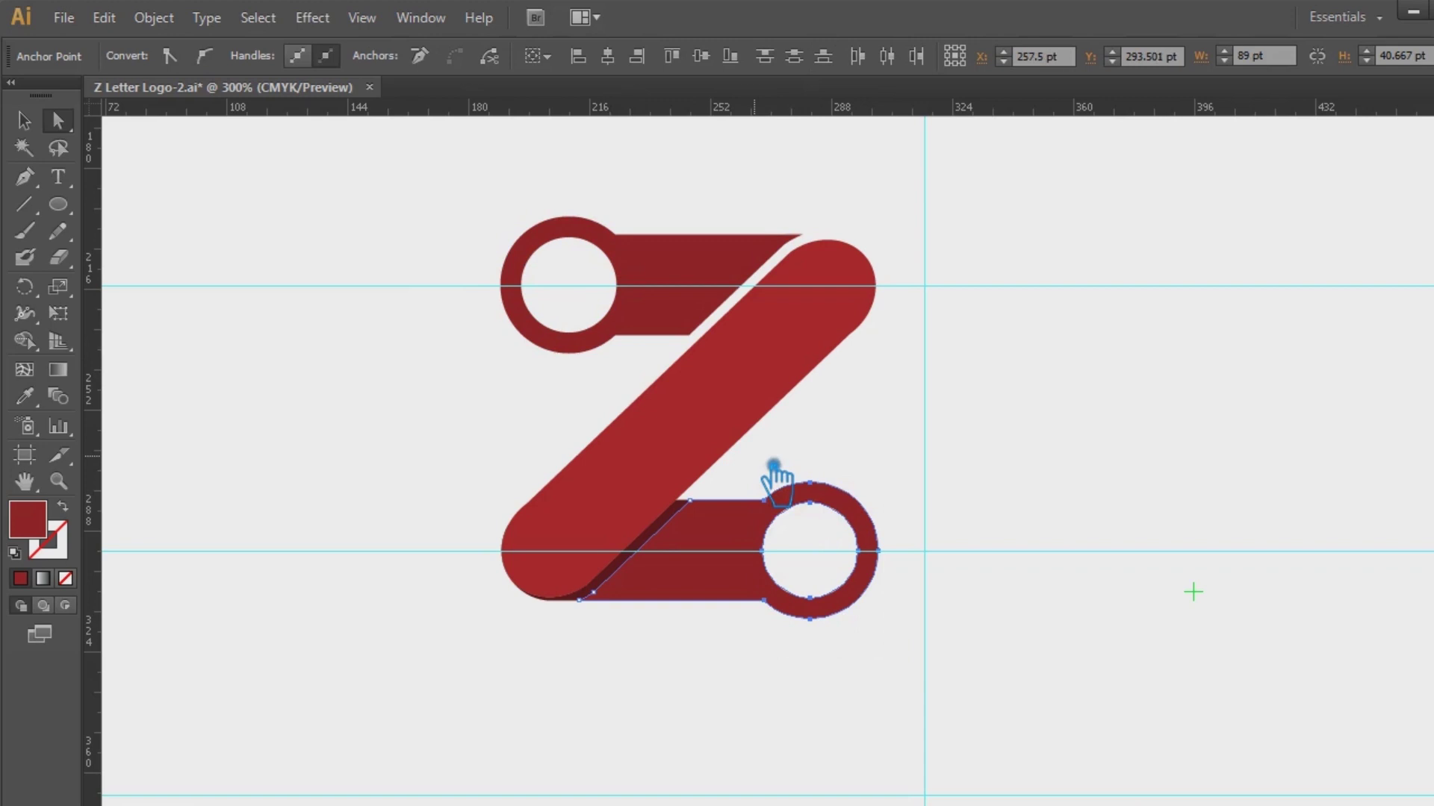